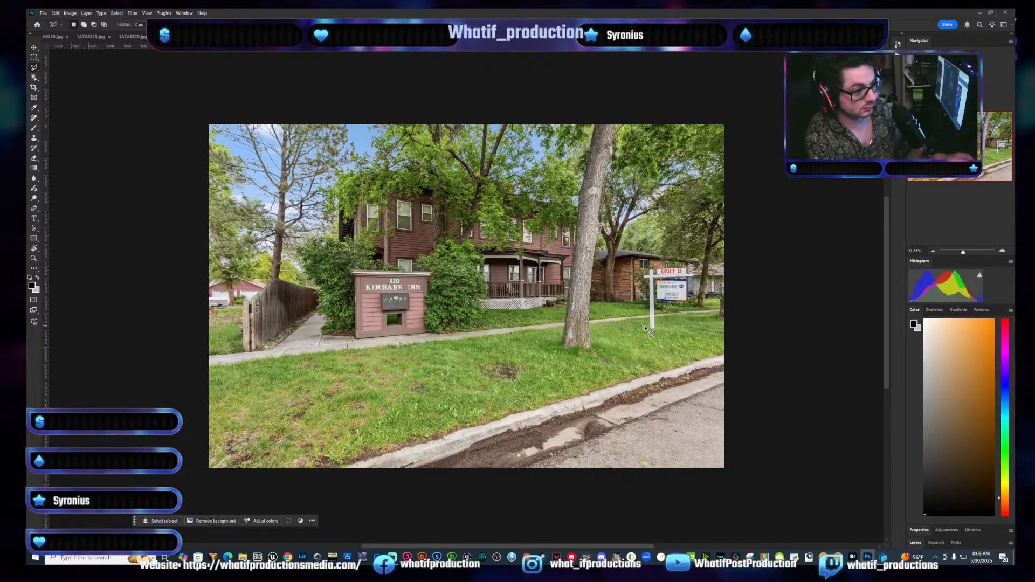
Outline the Unit B yard sign in the exterior photo with the Polygonal Lasso and remove it with Generative Fill
click(647, 320)
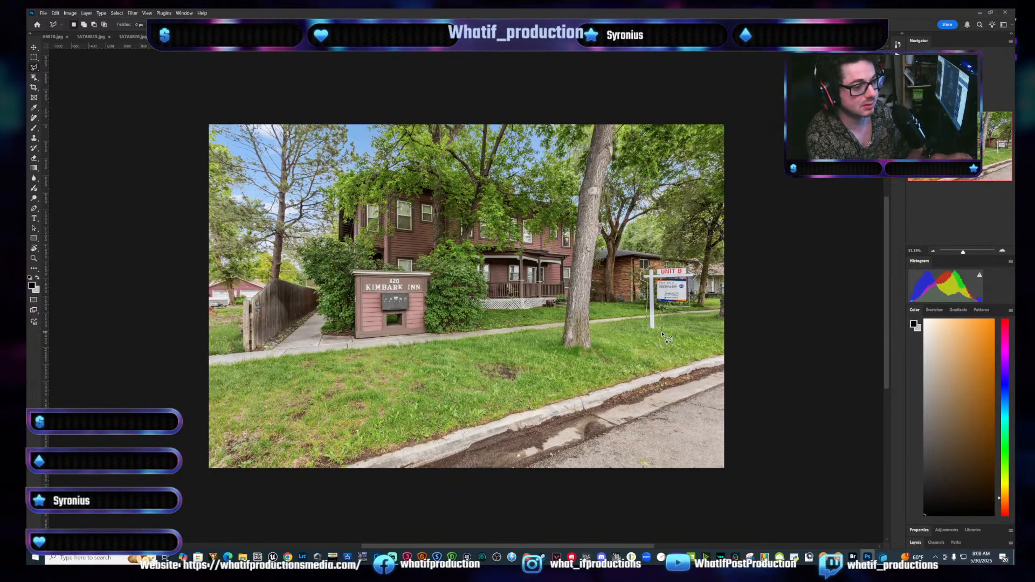
double_click(636, 336)
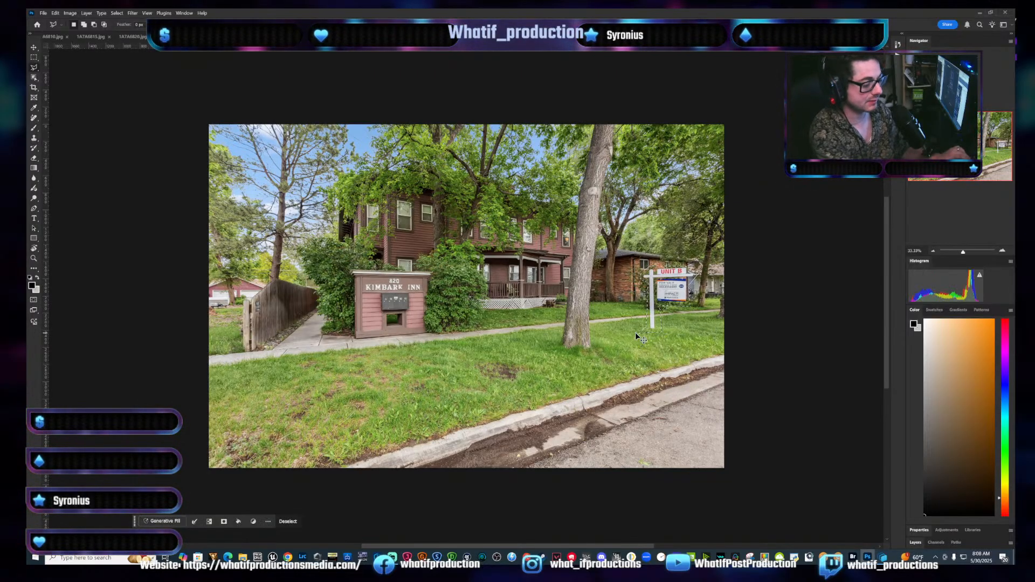
key(ctrl+g)
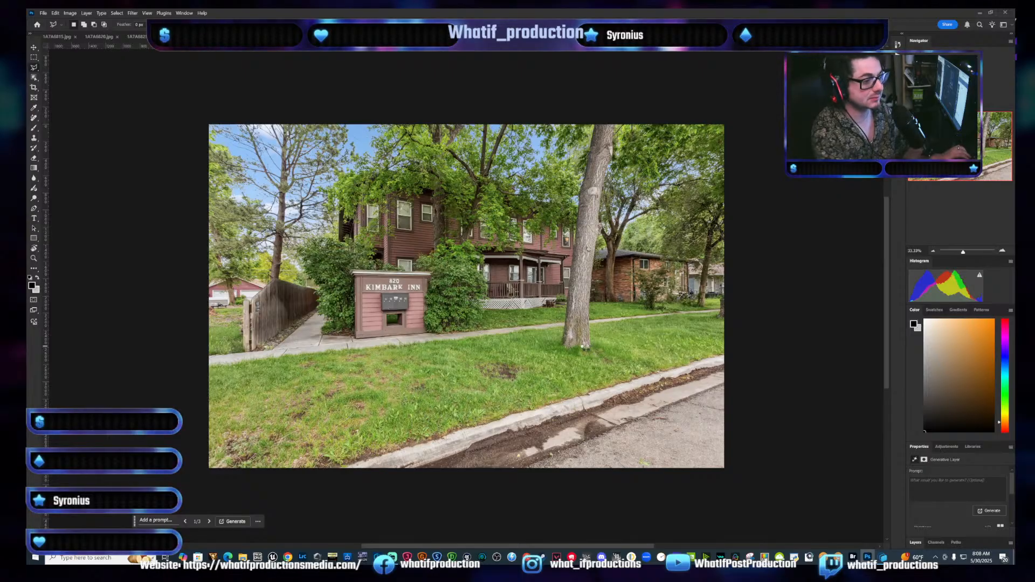
Close the finished exterior photo and the parking lot, living room and balcony photos to reach the bedroom photo
key(ctrl+w)
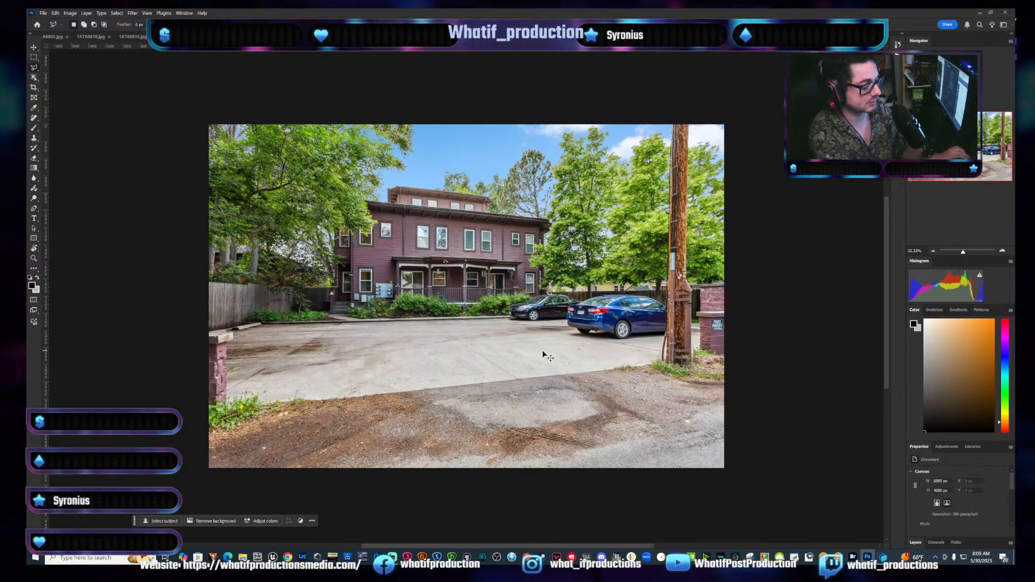
key(ctrl+w)
key(ctrl+w)
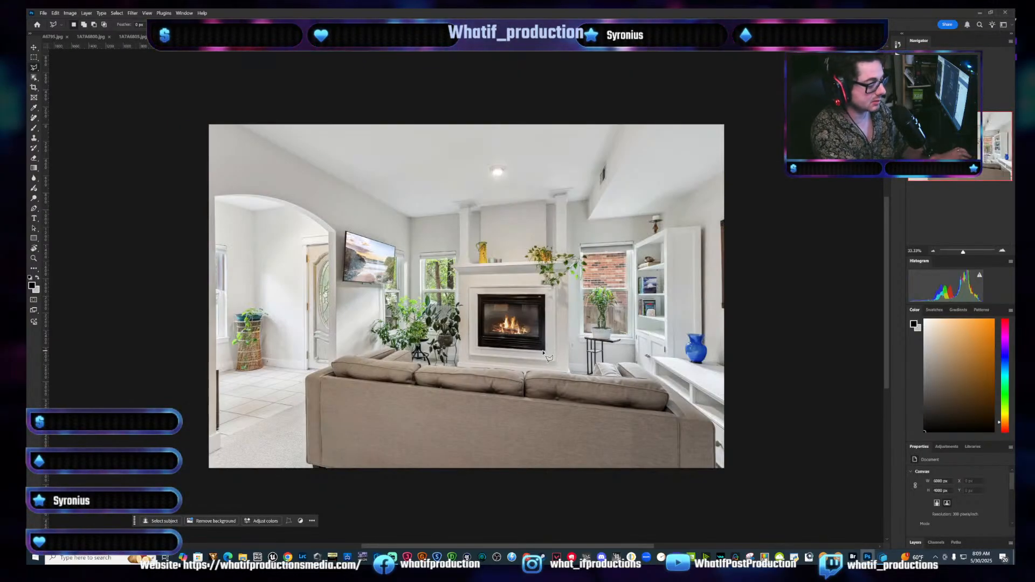
key(ctrl+w)
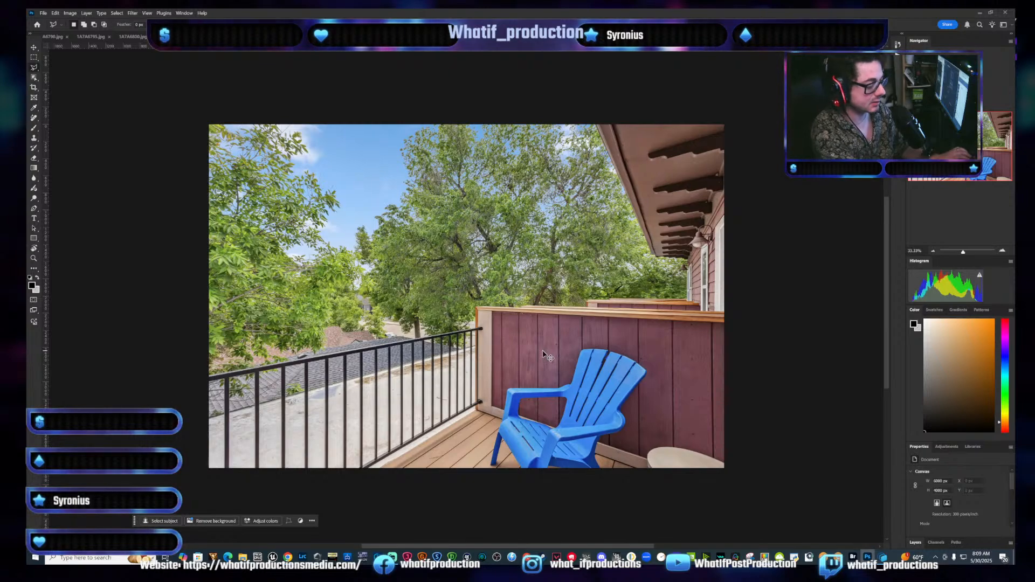
key(ctrl+w)
key(ctrl+w)
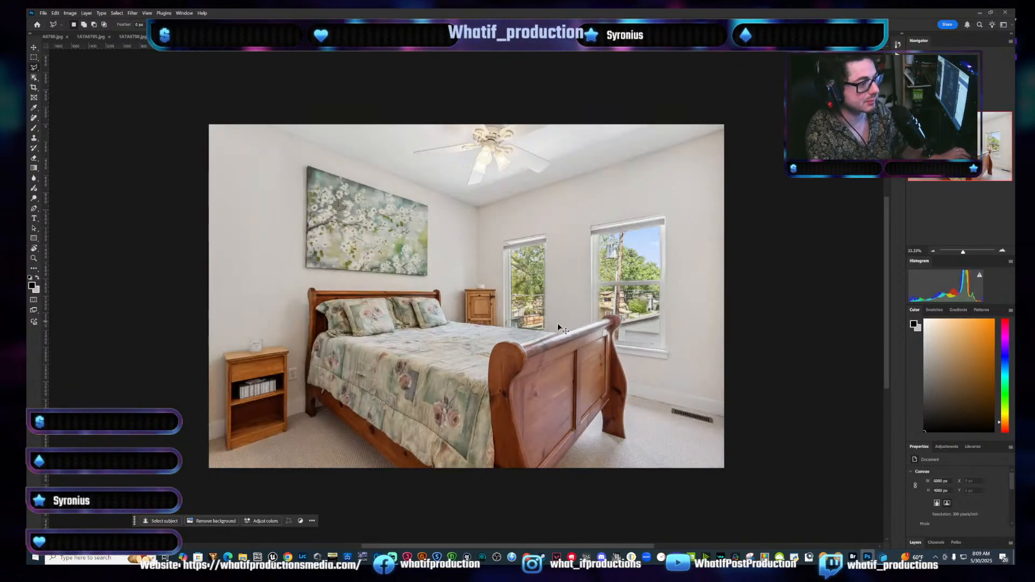
key(ctrl+w)
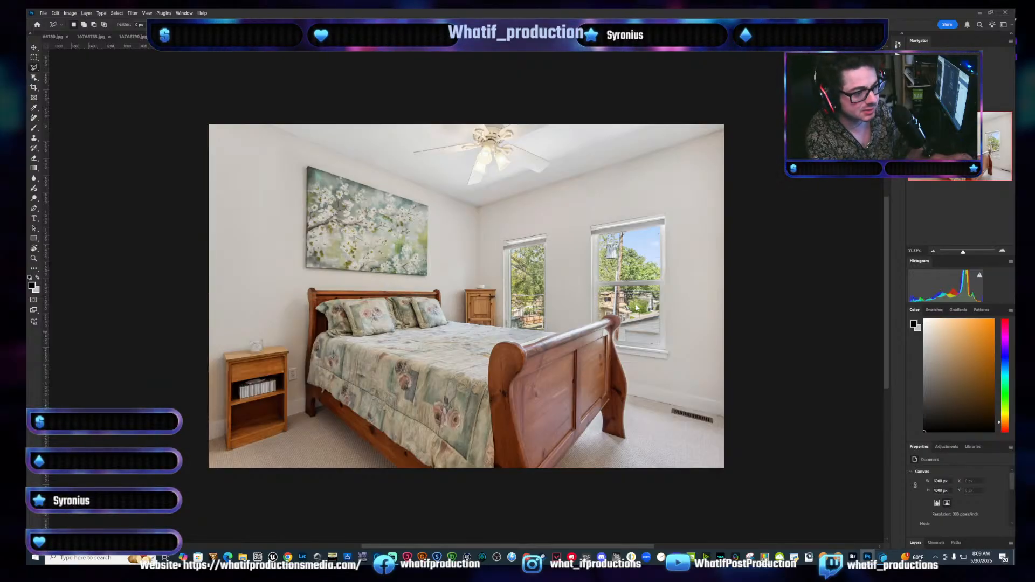
Straighten the bedroom photo's verticals in Camera Raw with guides along the outer edges of the two windows
key(ctrl+shift+a)
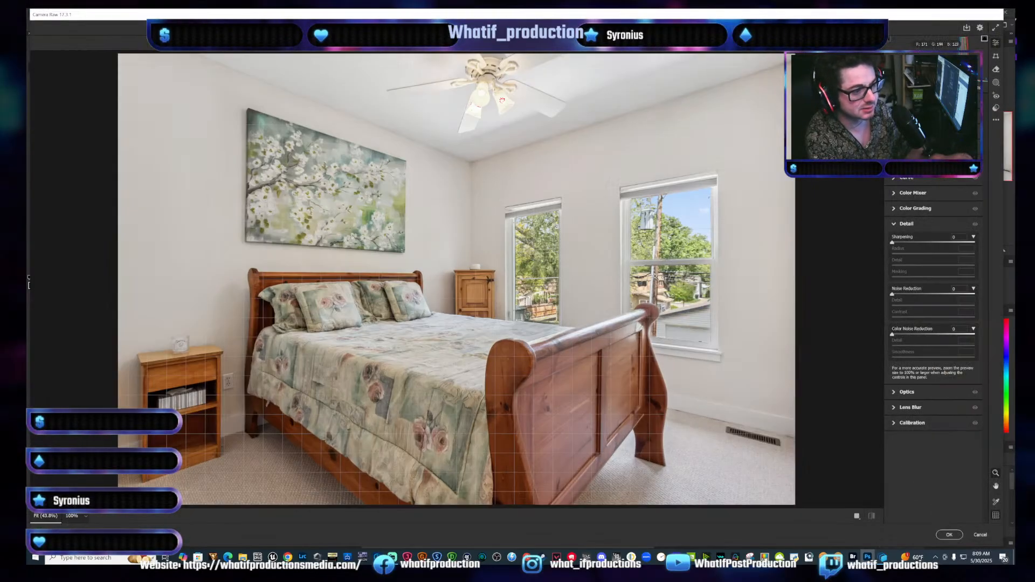
click(997, 59)
click(969, 180)
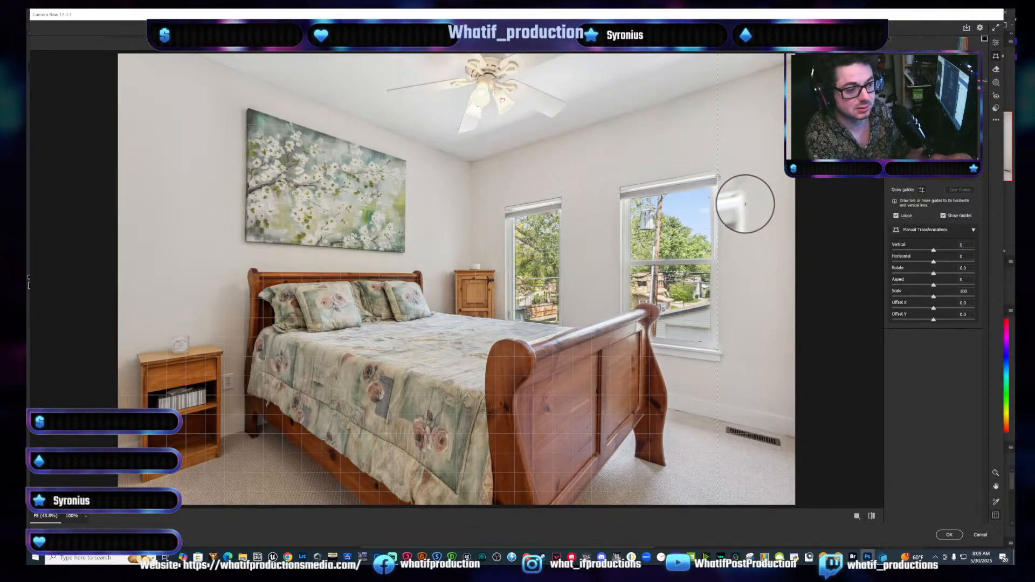
drag(718, 175, 719, 355)
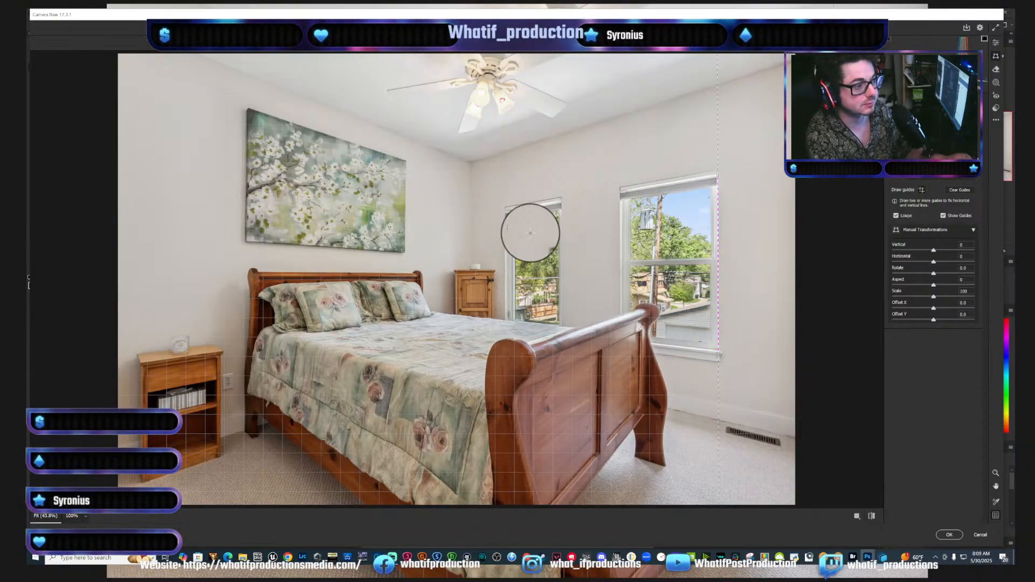
drag(505, 217, 506, 344)
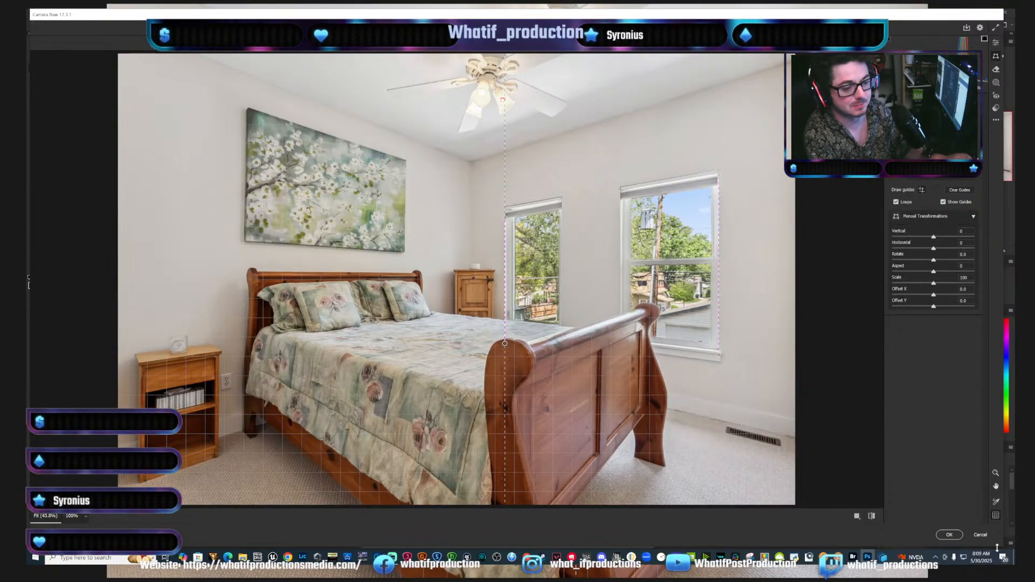
click(949, 534)
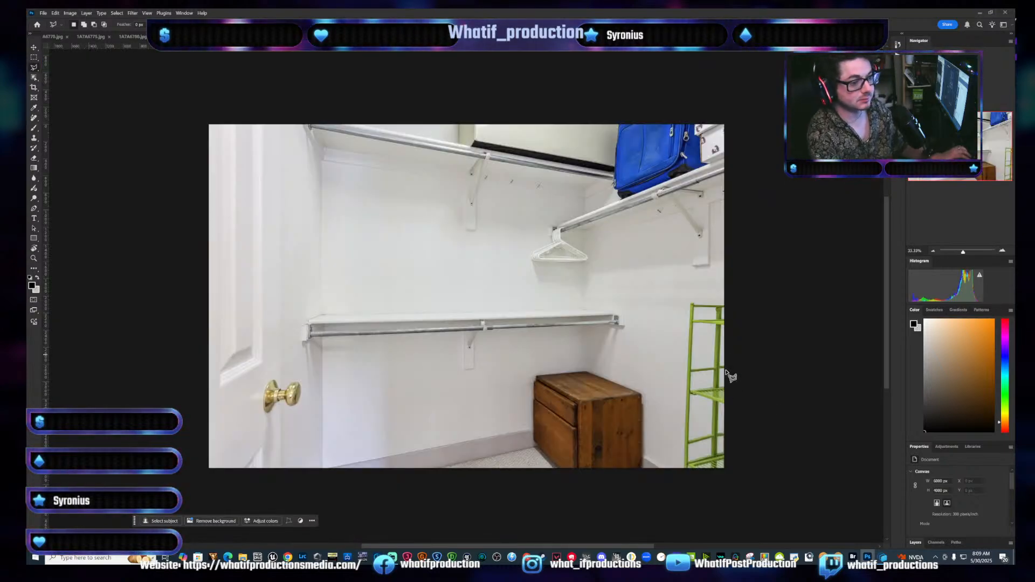
Outline the green metal rack in the closet photo with the Polygonal Lasso and remove it with Generative Fill
click(680, 467)
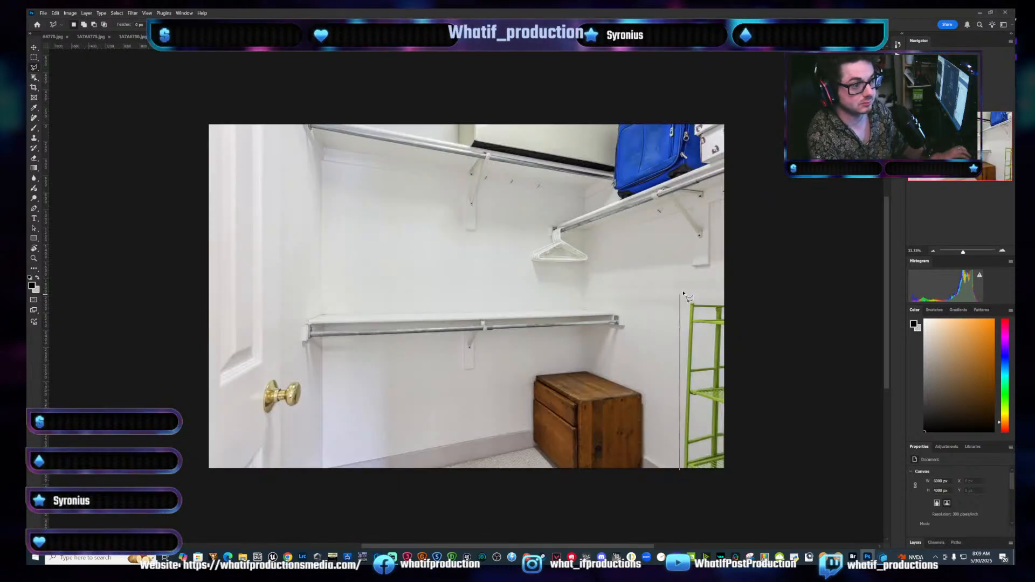
click(683, 292)
click(749, 292)
click(751, 501)
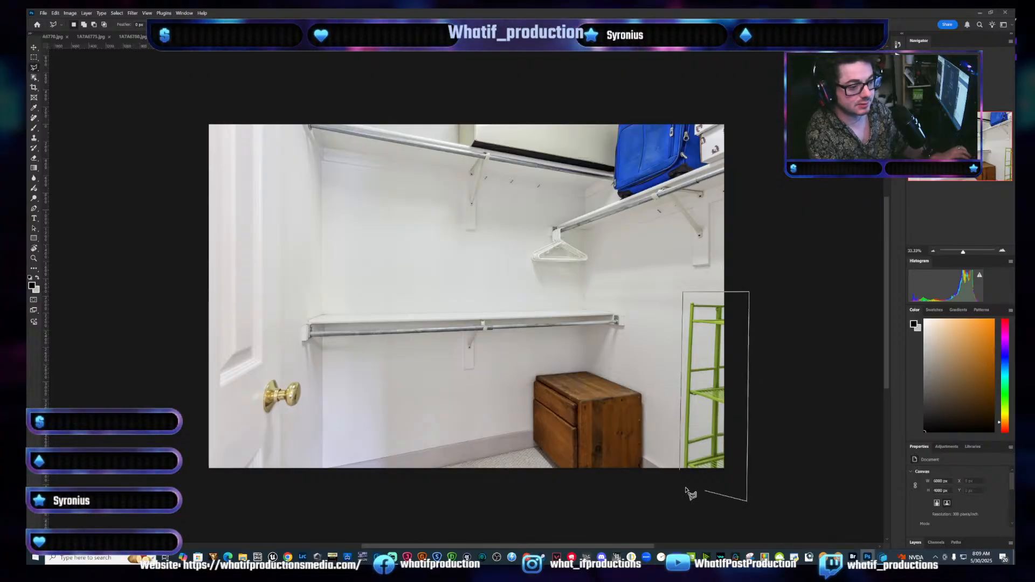
double_click(689, 492)
key(ctrl+shift+g)
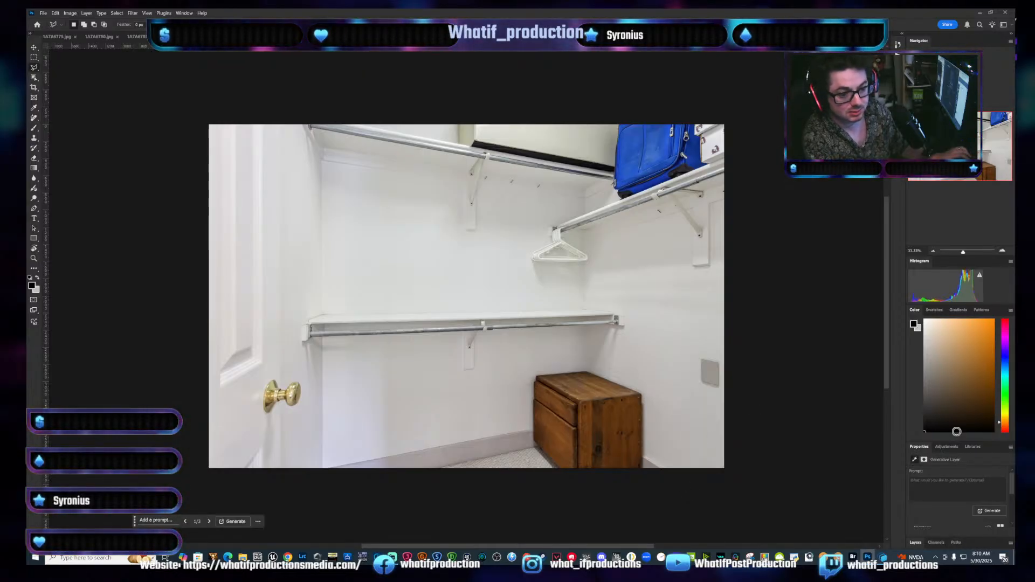
Enlarge the Properties area, show the layer list and choose the second variation of the rack fill
drag(958, 442, 957, 257)
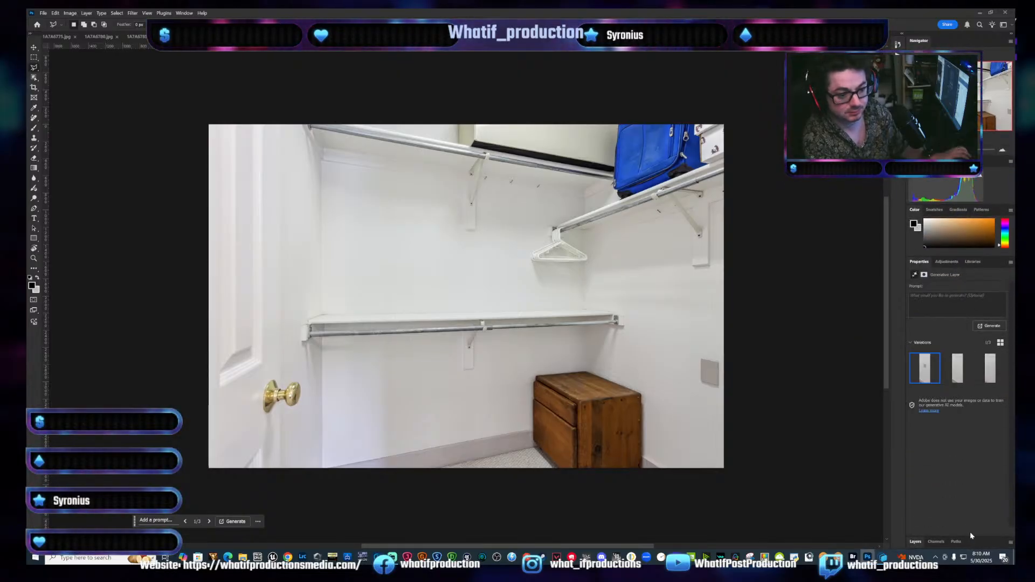
click(915, 545)
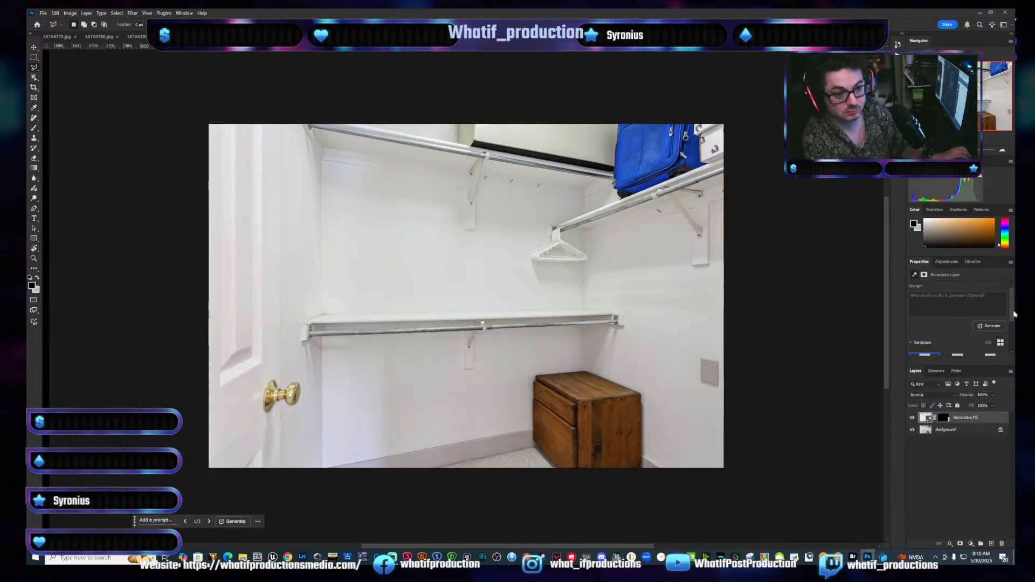
scroll(1013, 312, down, 3)
click(962, 316)
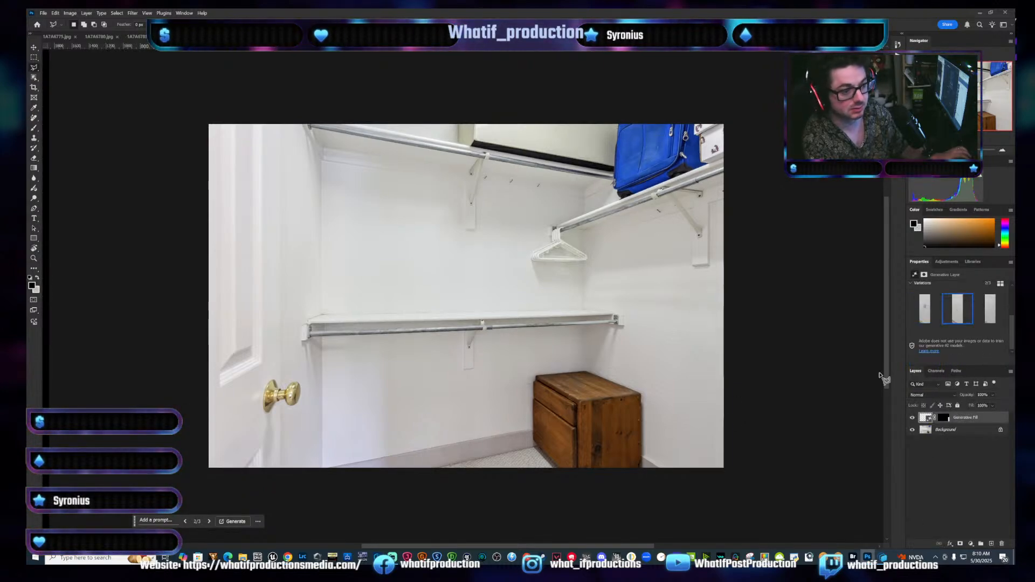
Try to remove the wooden chest with Generative Fill on a lasso selection, and compare the fill with the original
drag(651, 471, 660, 385)
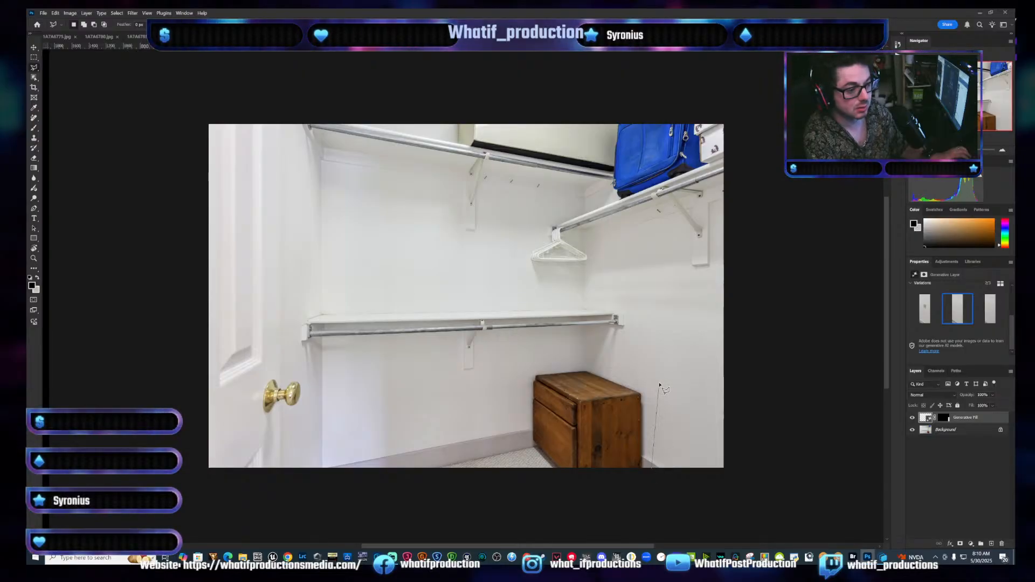
drag(590, 366, 522, 372)
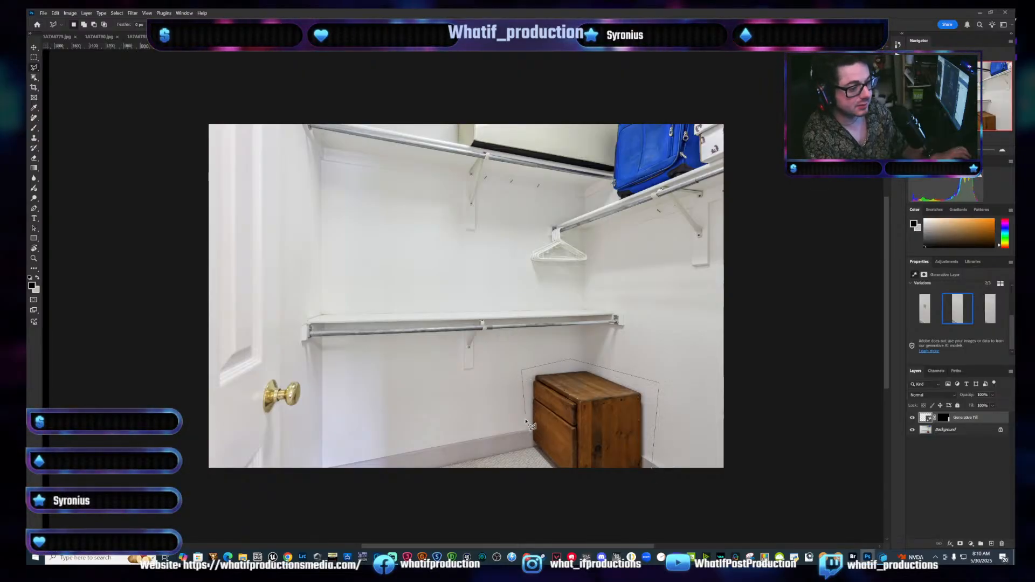
mouse_move(526, 421)
mouse_down()
mouse_move(526, 448)
mouse_move(543, 469)
mouse_move(568, 486)
mouse_move(626, 490)
mouse_up()
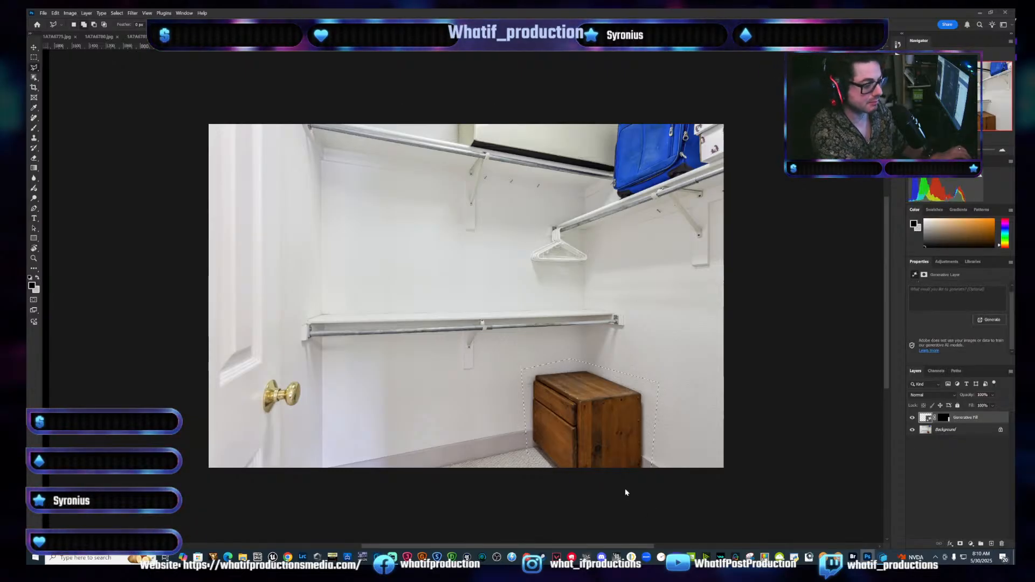
key(ctrl+shift+g)
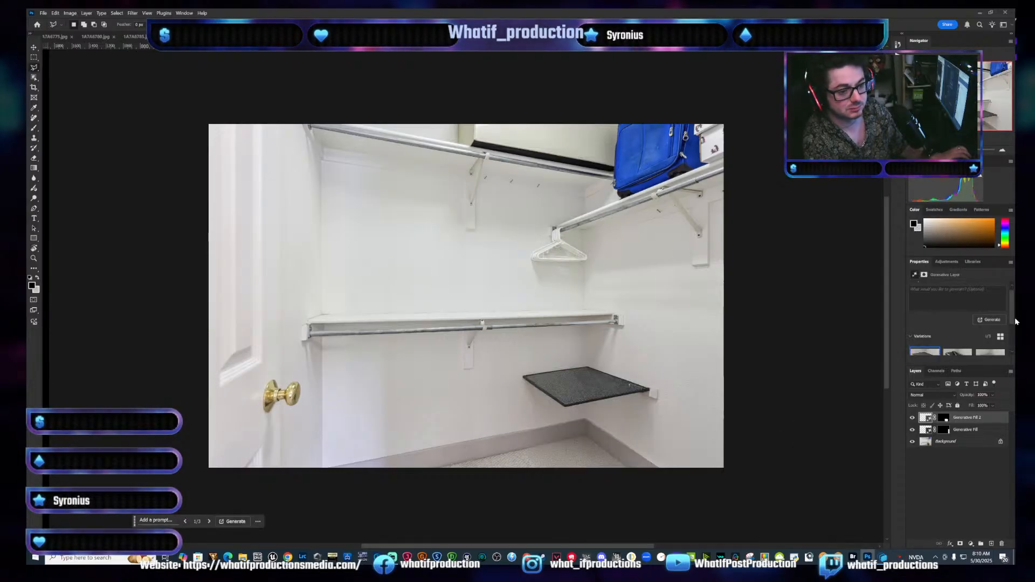
scroll(1012, 311, down, 2)
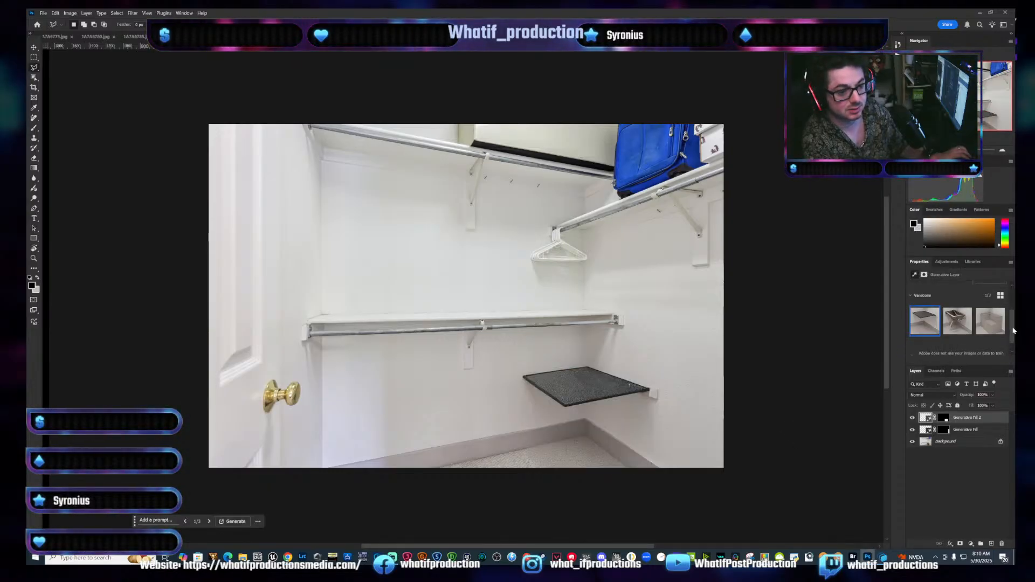
click(913, 417)
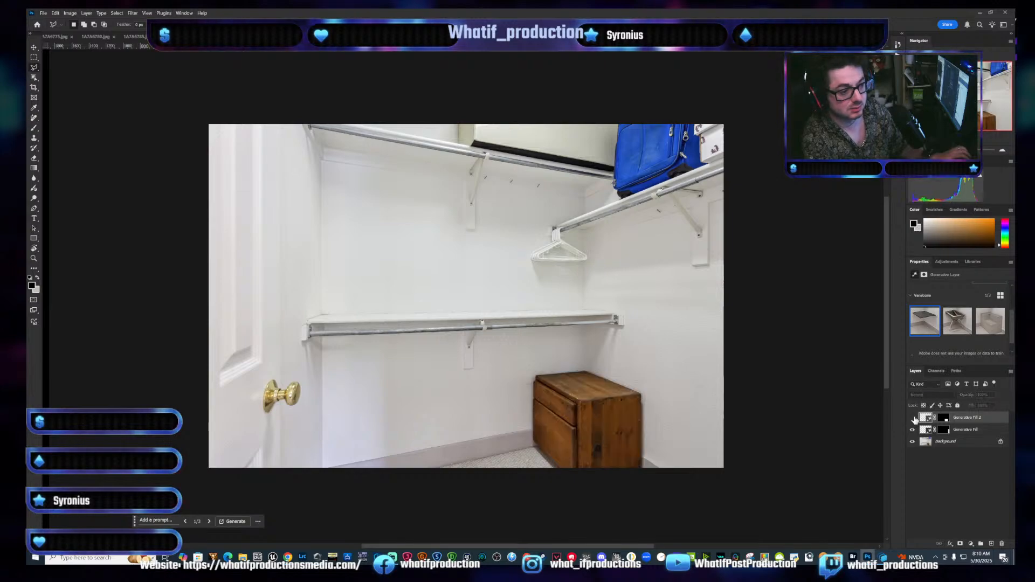
click(912, 417)
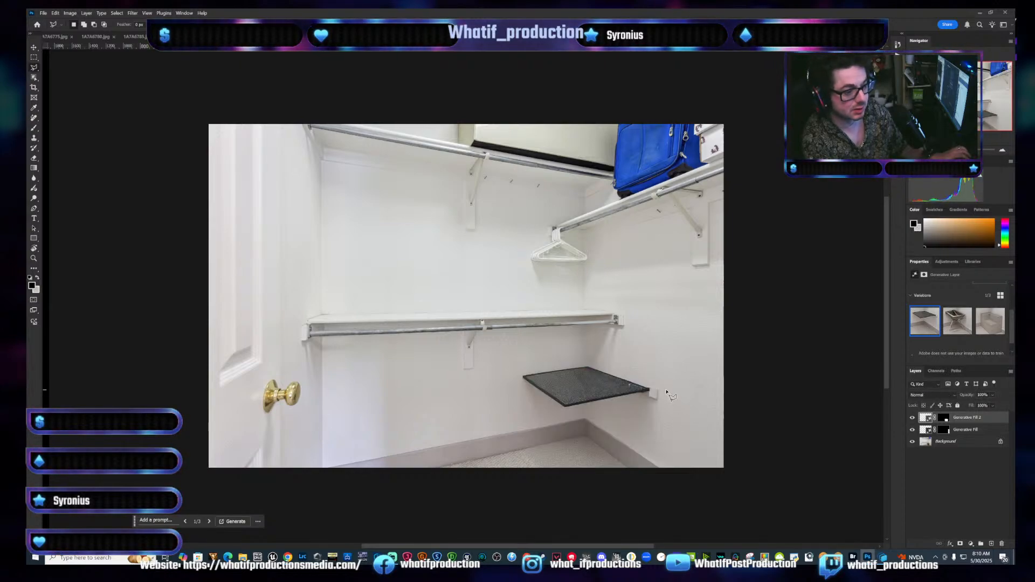
Try to remove the generated dark shelf with another Generative Fill, and hide both fill layers over the wooden chest
mouse_move(665, 390)
mouse_down()
mouse_move(662, 417)
mouse_move(572, 414)
mouse_move(510, 399)
mouse_move(523, 357)
mouse_move(637, 355)
mouse_move(691, 387)
mouse_up()
double_click(684, 382)
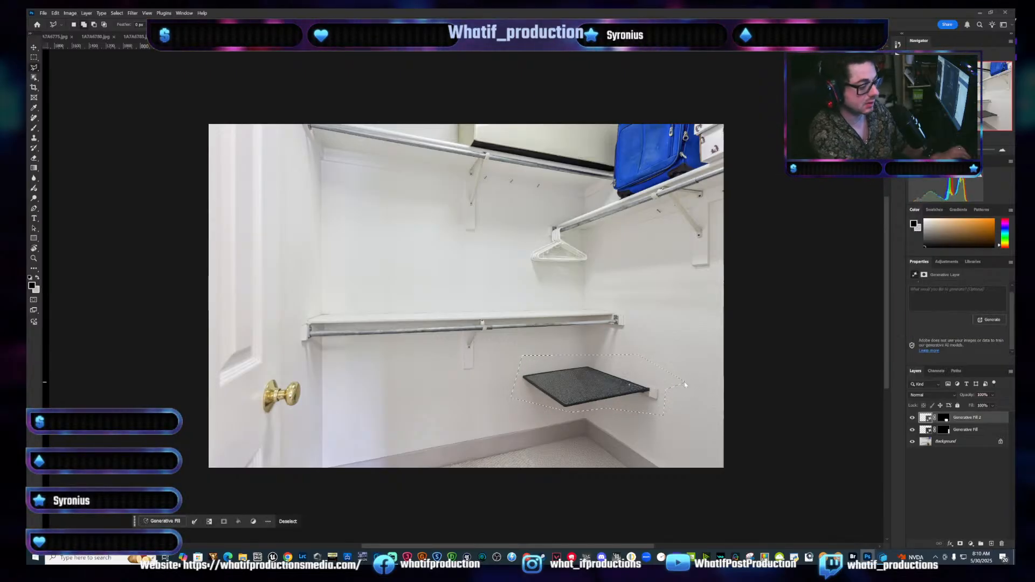
key(shift+F5)
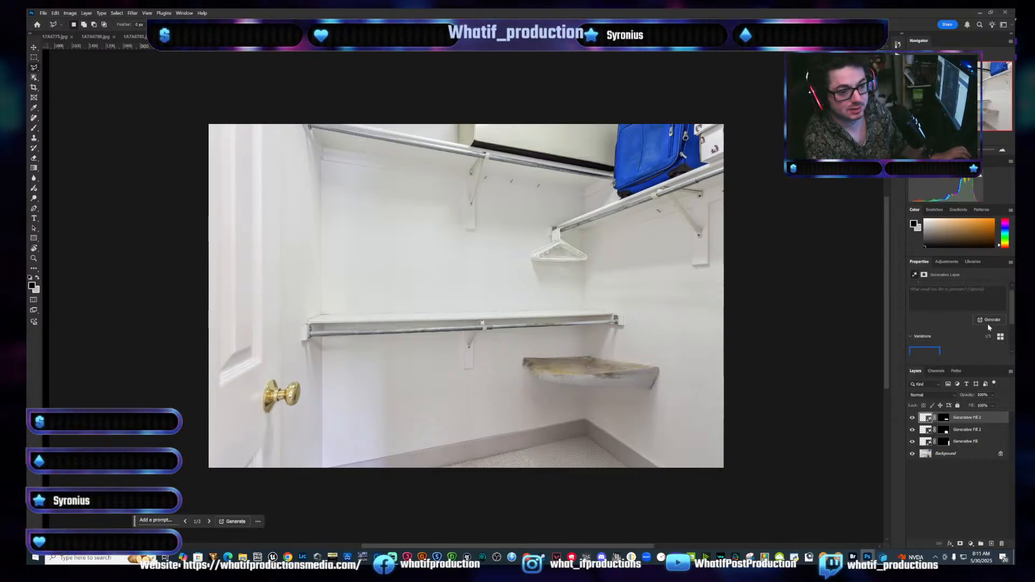
drag(1015, 315, 1015, 337)
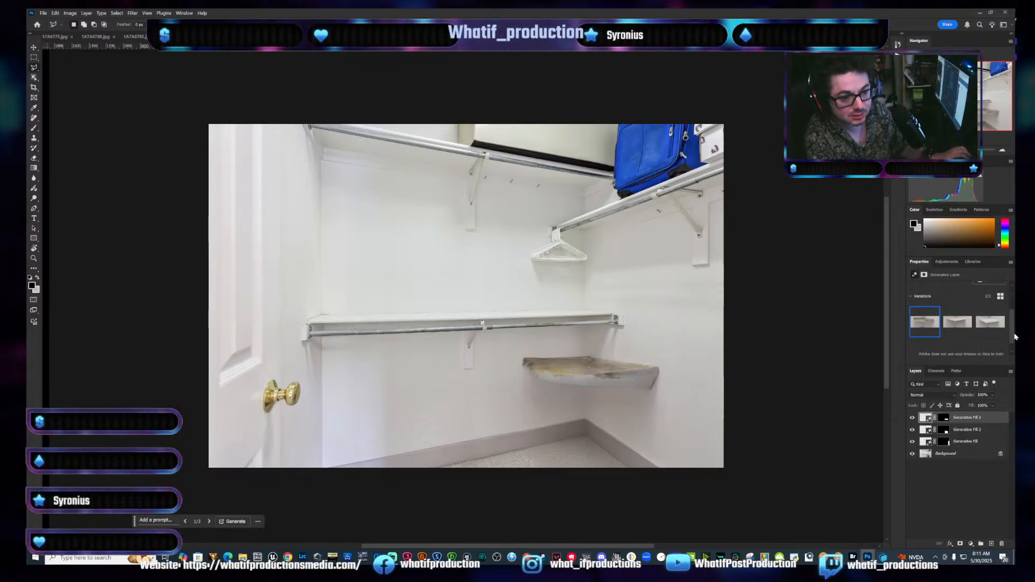
click(912, 418)
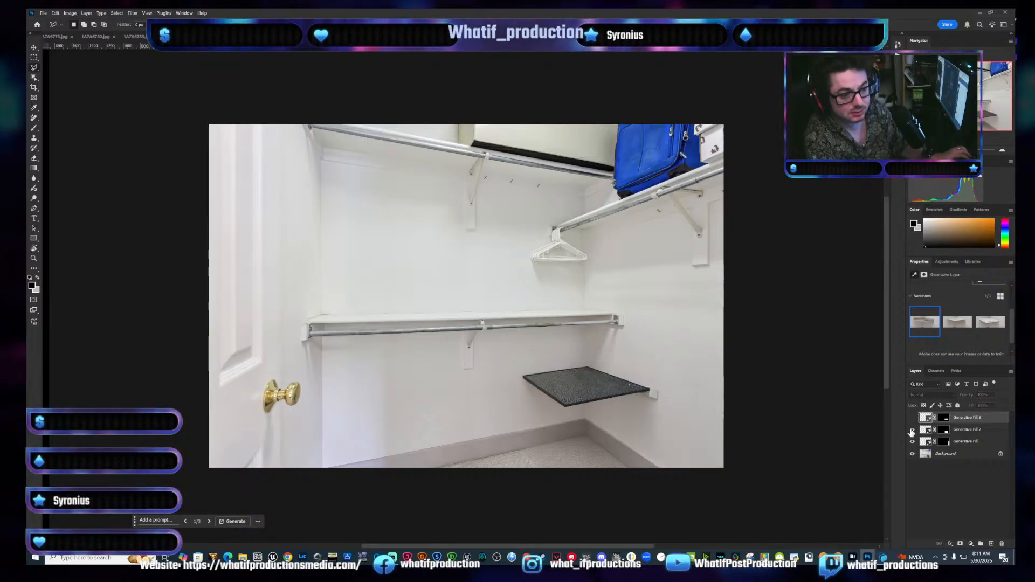
click(913, 429)
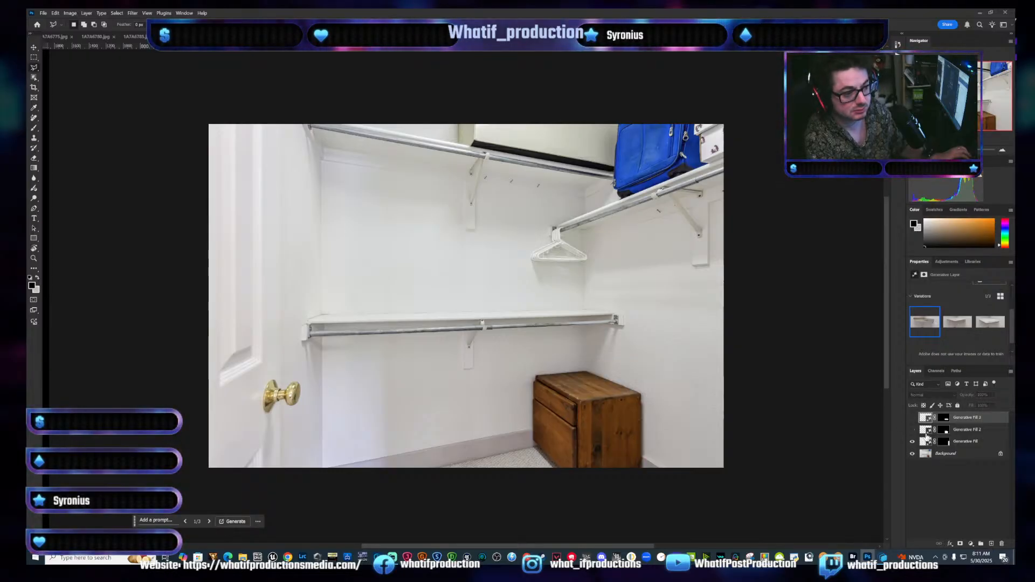
Outline the blue suitcase and white box on the closet's upper shelf and remove them with Generative Fill
click(724, 161)
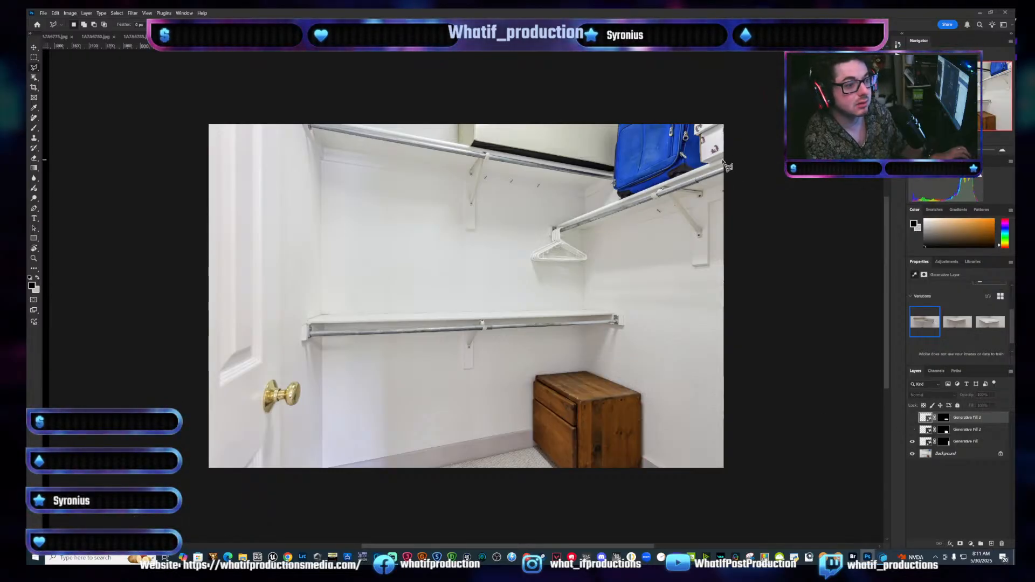
click(610, 207)
click(607, 174)
click(592, 153)
click(595, 123)
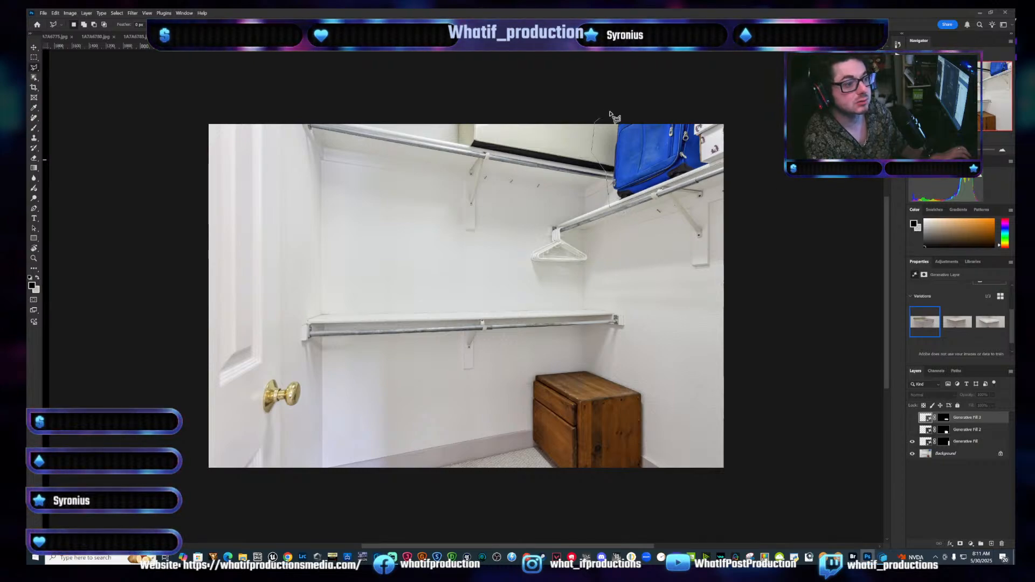
click(627, 108)
double_click(763, 148)
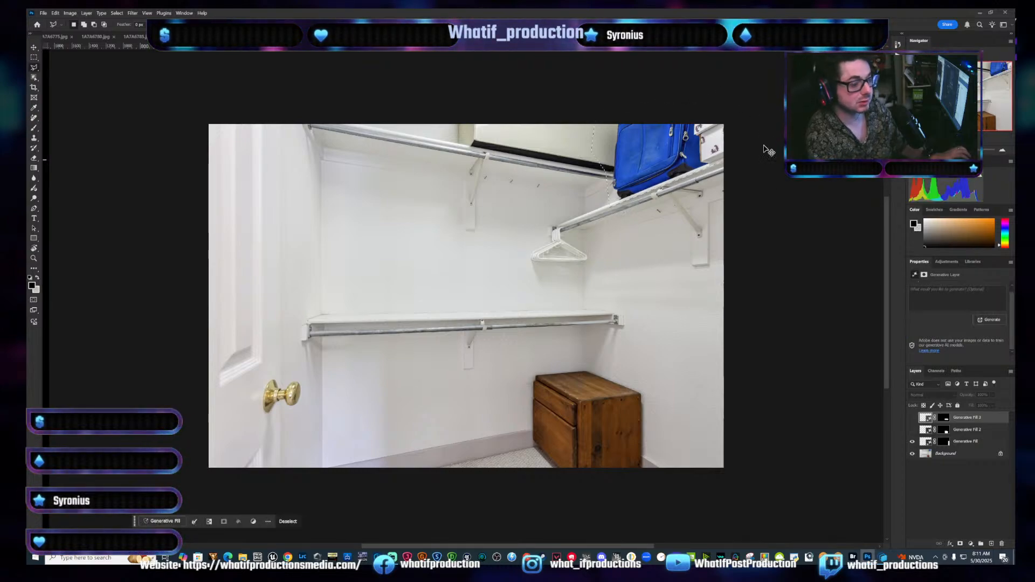
key(ctrl+shift+g)
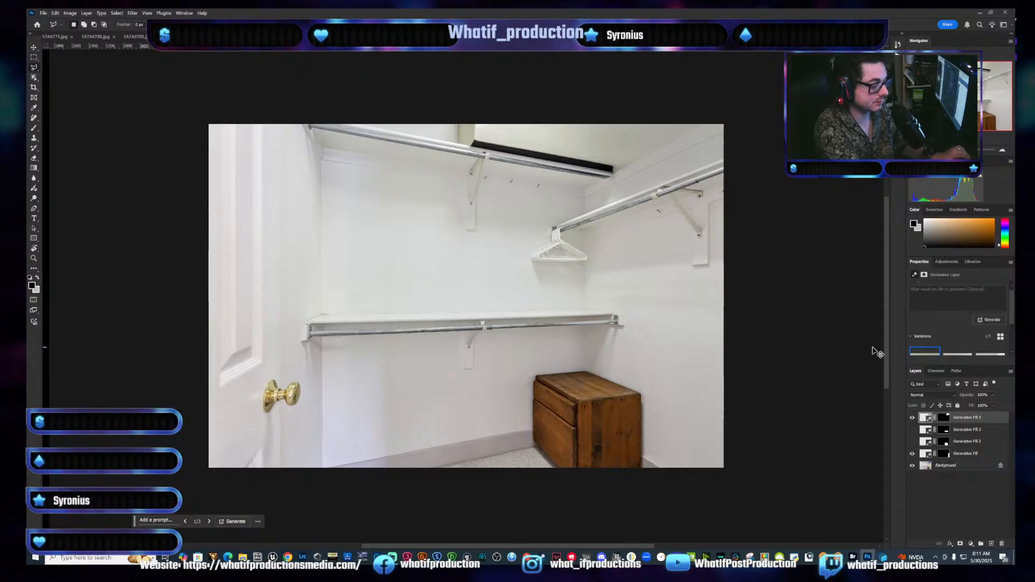
Go to the bedroom photo with the tall dark dresser and run the Tone Down Blues action on it
key(ctrl+shift+Tab)
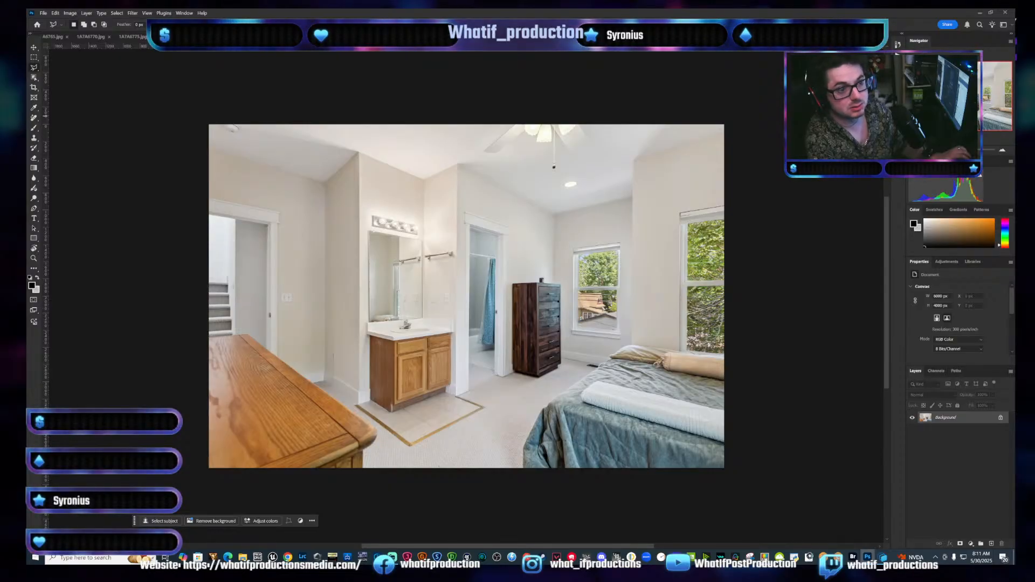
click(898, 55)
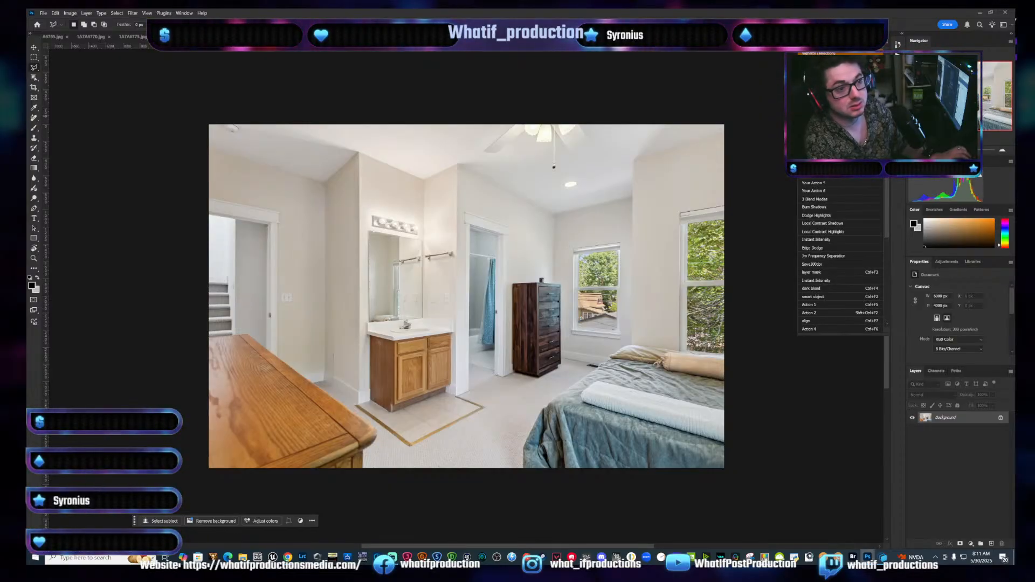
click(888, 42)
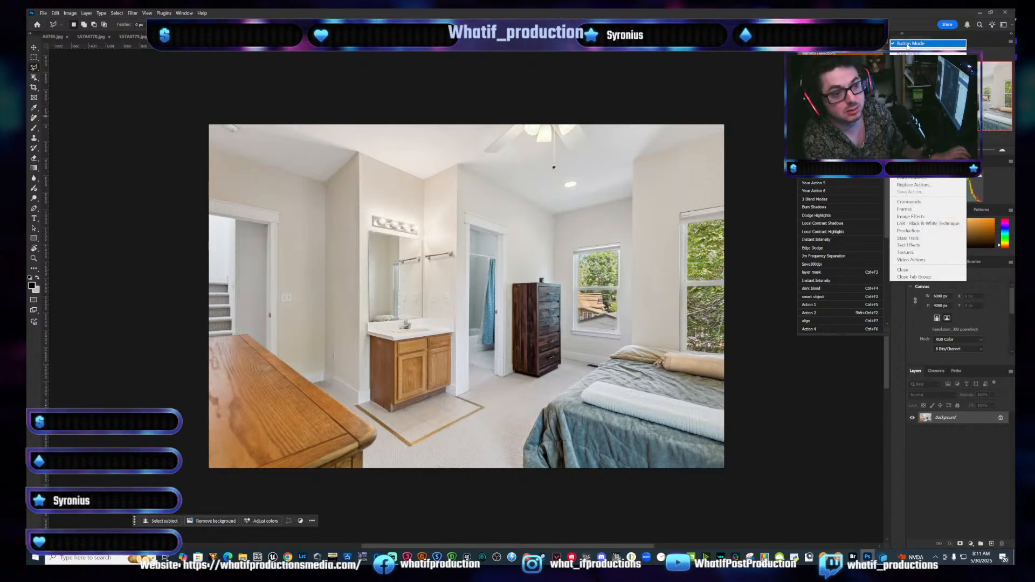
click(887, 215)
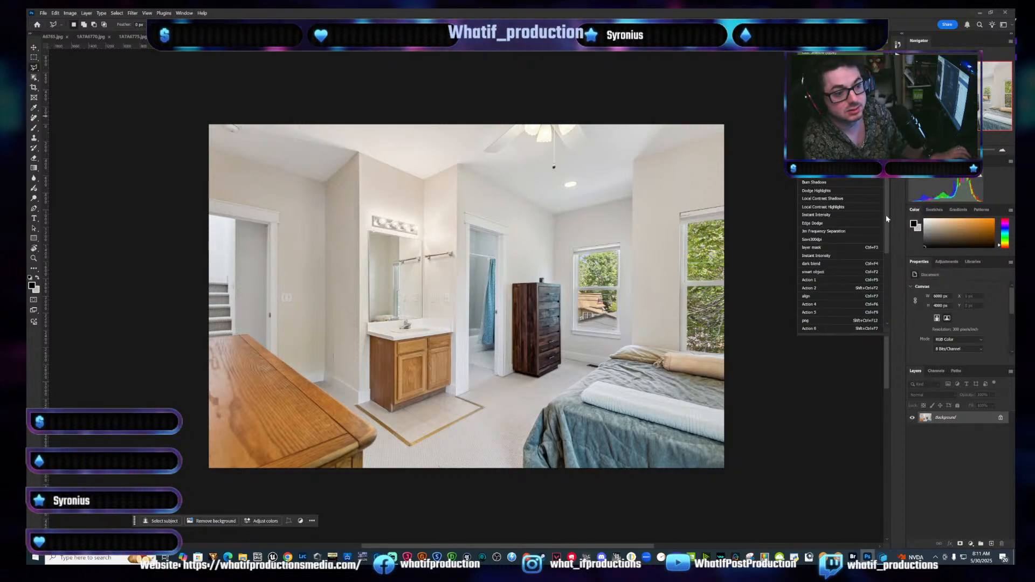
scroll(886, 215, down, 5)
scroll(872, 268, down, 1)
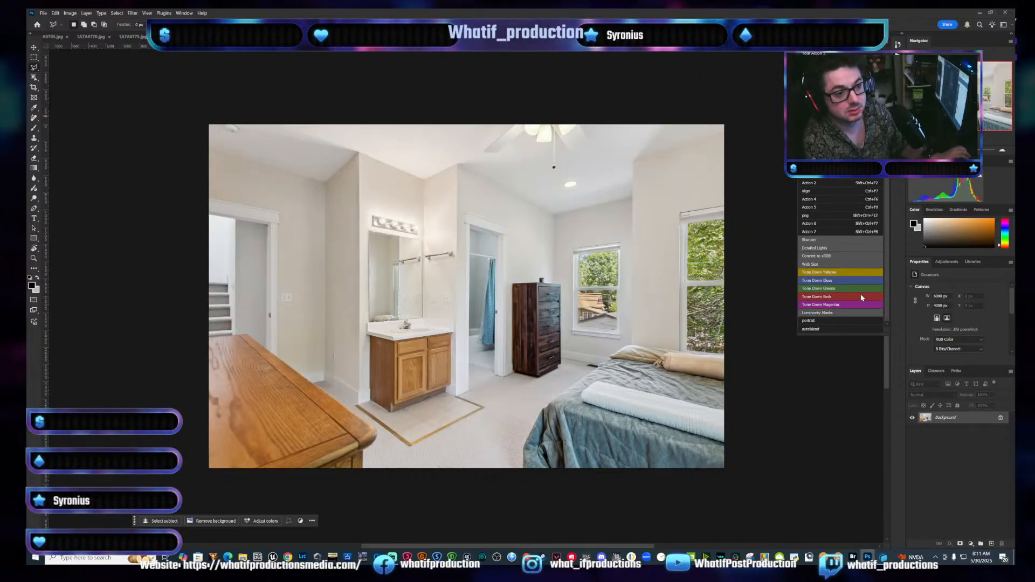
click(848, 281)
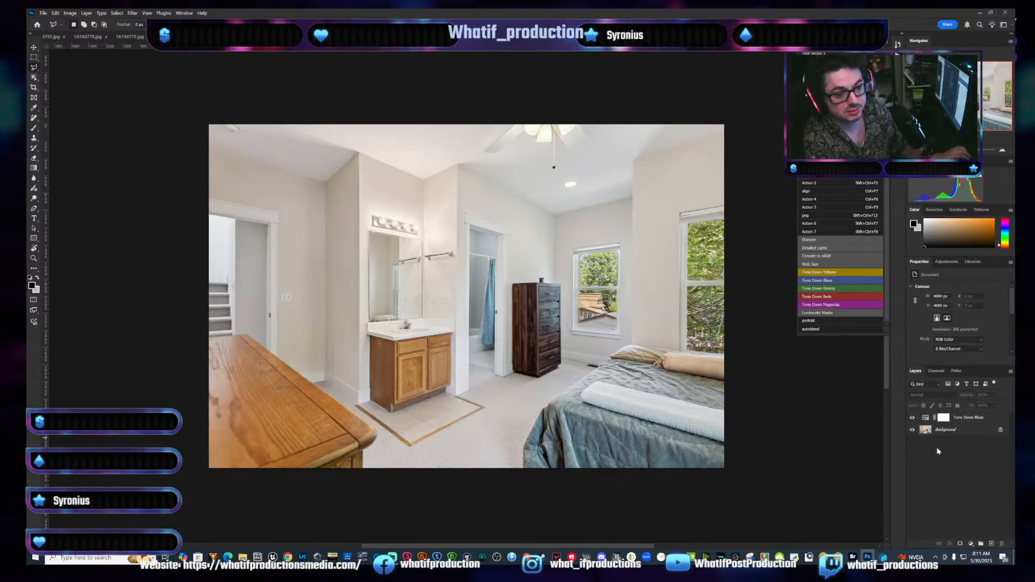
Invert the Tone Down Blues layer mask to black and paint white over the tall dark dresser with a much smaller brush
click(944, 419)
key(ctrl+i)
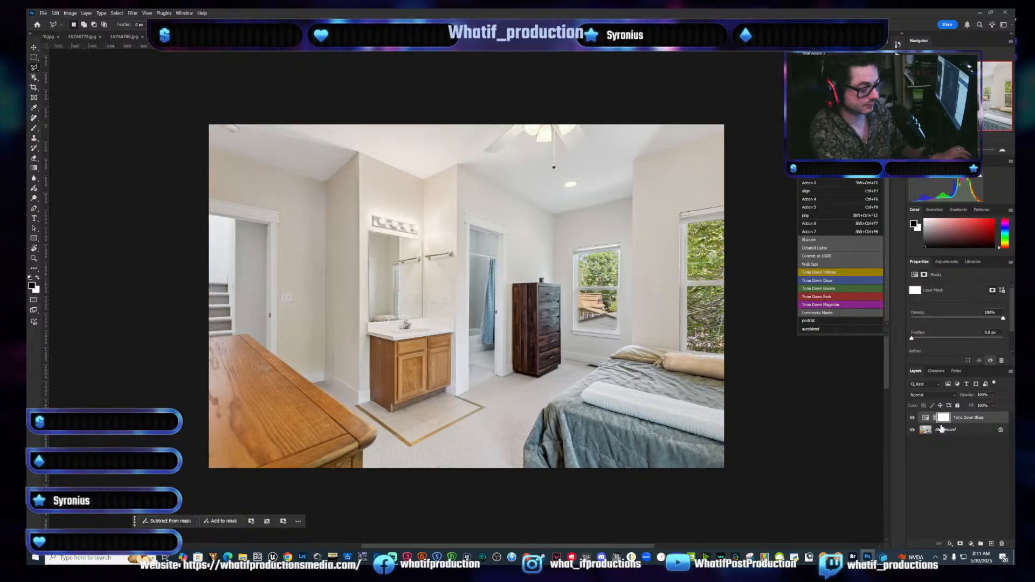
key(b)
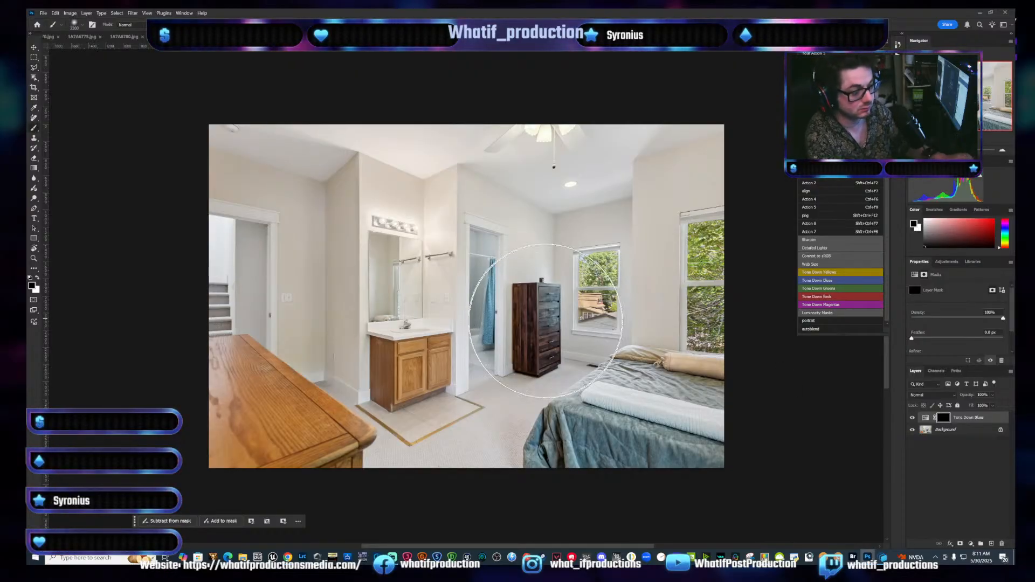
key([)
key([)
key([)
key([)
key([)
key([)
key([)
key([)
key([)
key([)
key([)
key([)
key([)
key([)
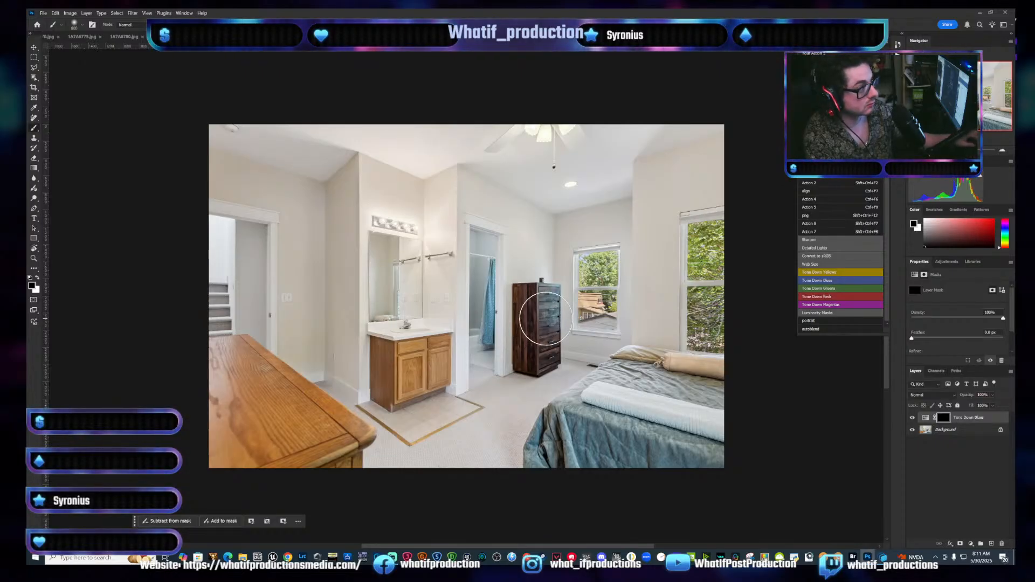
key(x)
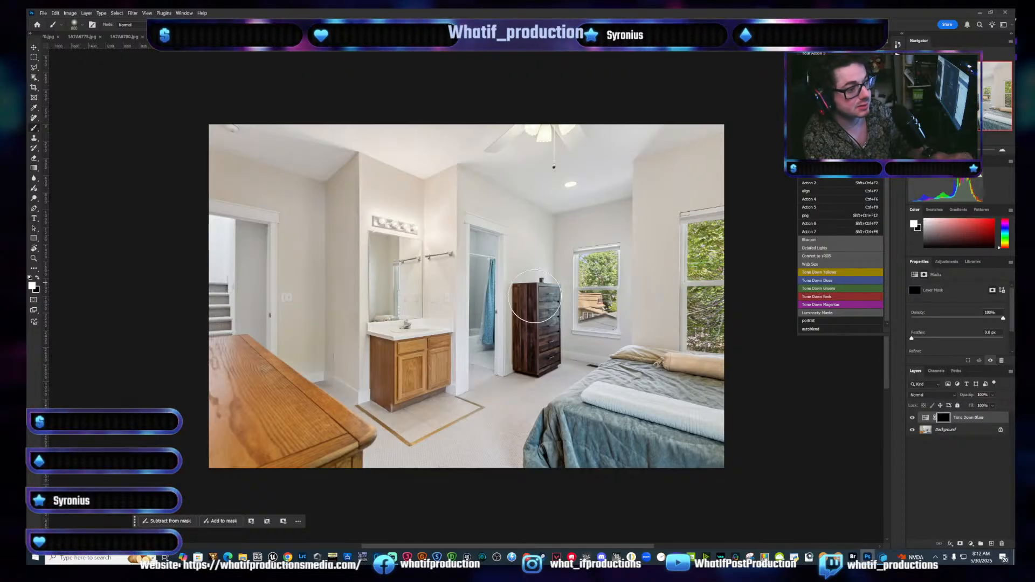
mouse_move(535, 304)
mouse_down()
mouse_move(536, 324)
mouse_move(549, 320)
mouse_up()
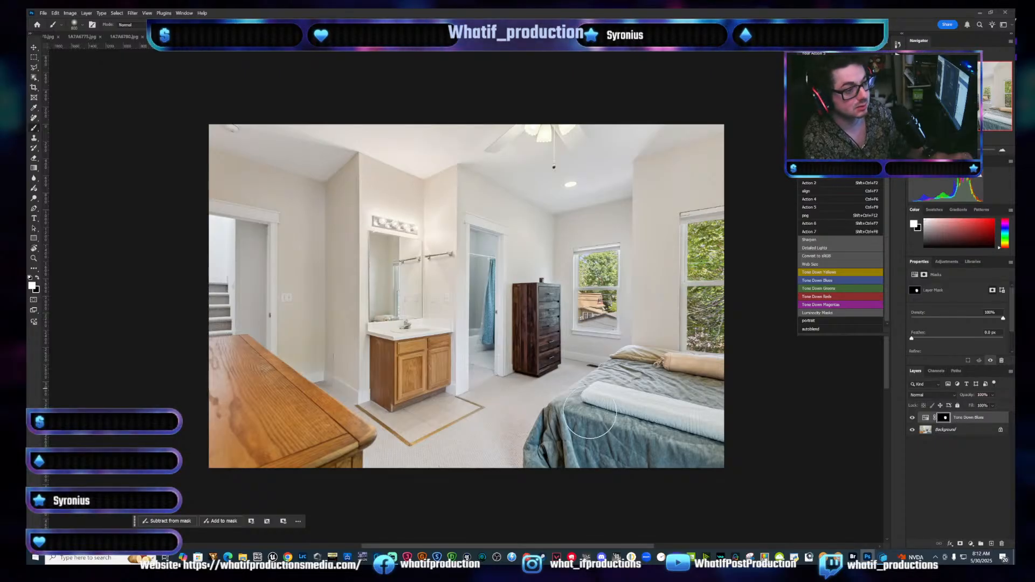
Straighten the bathroom photo's verticals in Camera Raw with guides along the wall corner and the mirror frame, and increase Offset X slightly
key(ctrl+w)
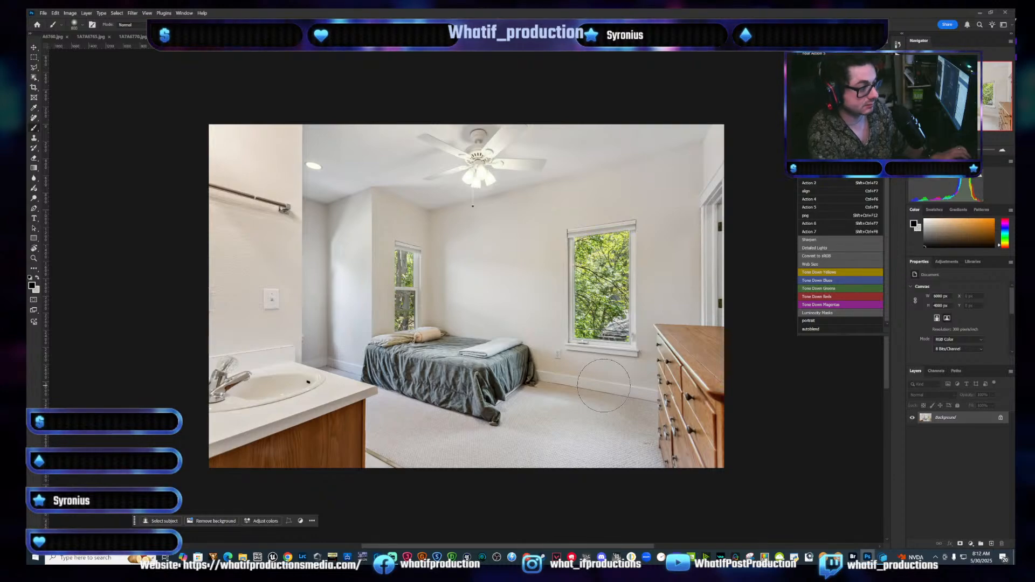
key(ctrl+w)
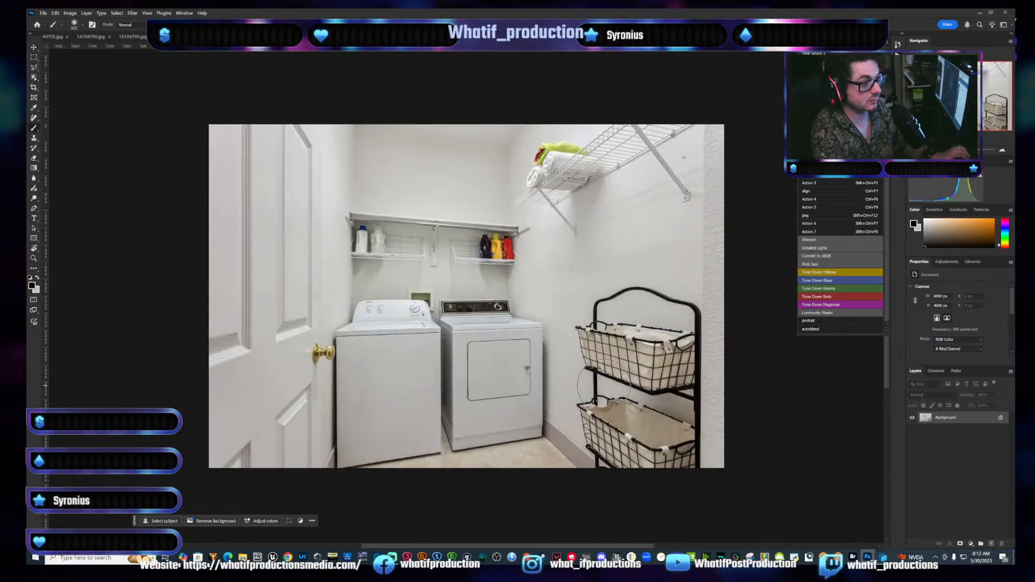
key(ctrl+w)
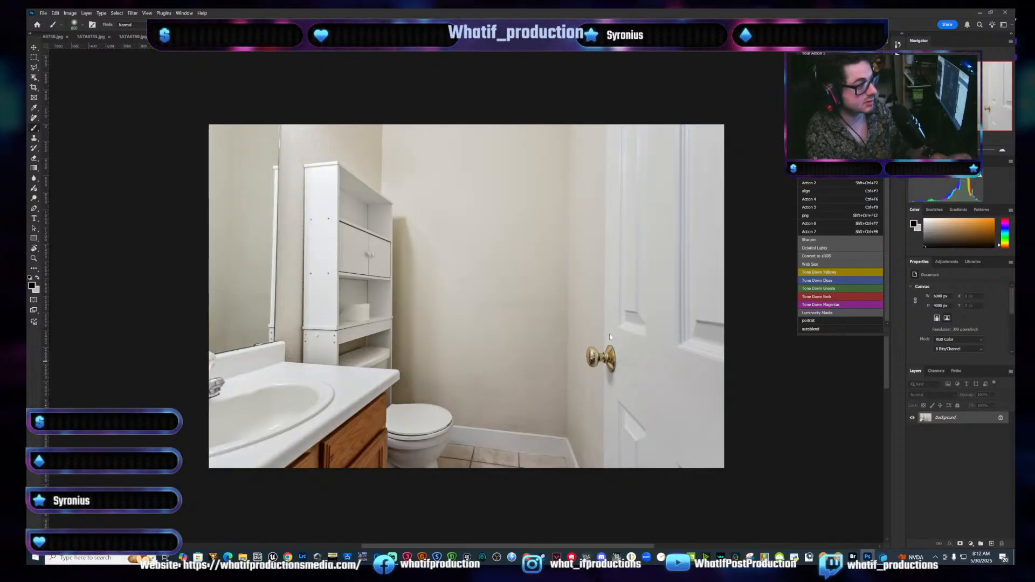
key(ctrl+shift+a)
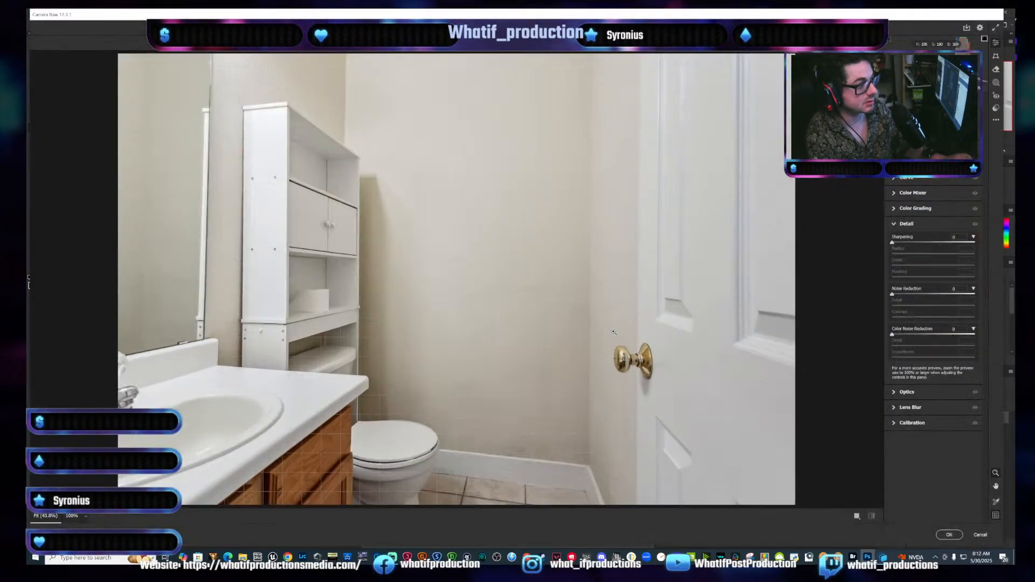
click(996, 57)
click(973, 179)
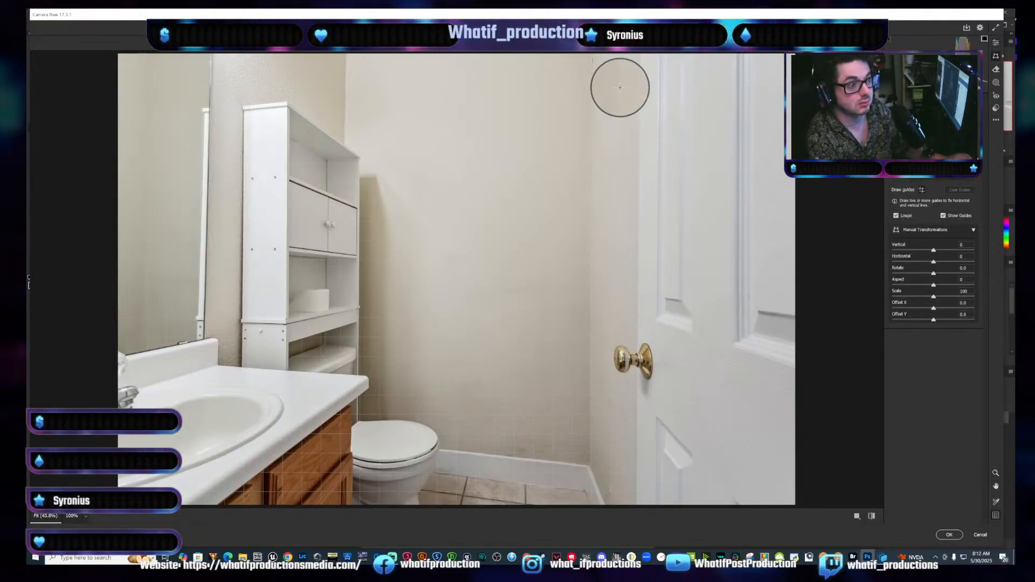
drag(593, 61, 590, 479)
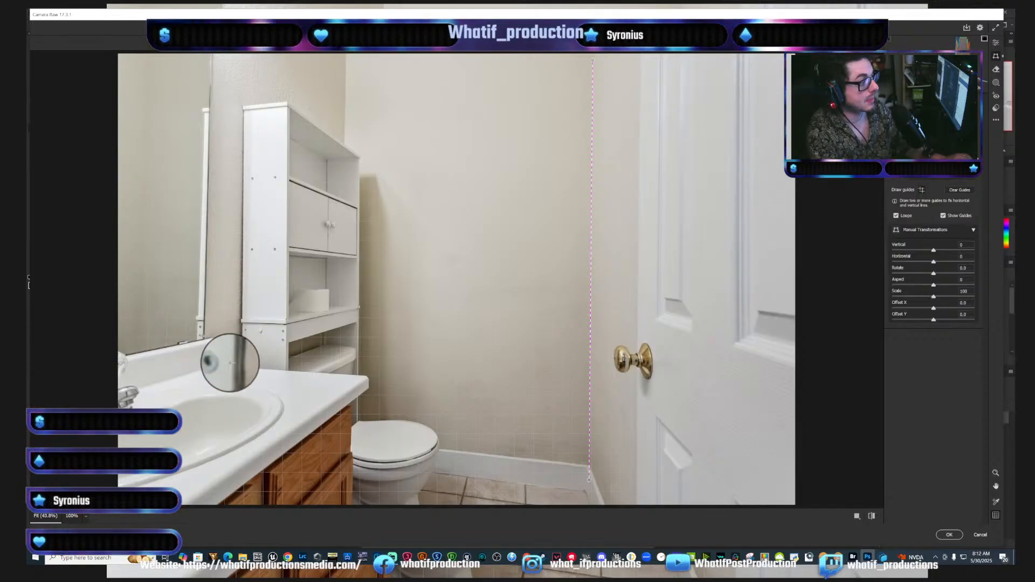
mouse_move(205, 337)
mouse_down()
mouse_move(218, 59)
mouse_move(221, 97)
mouse_up()
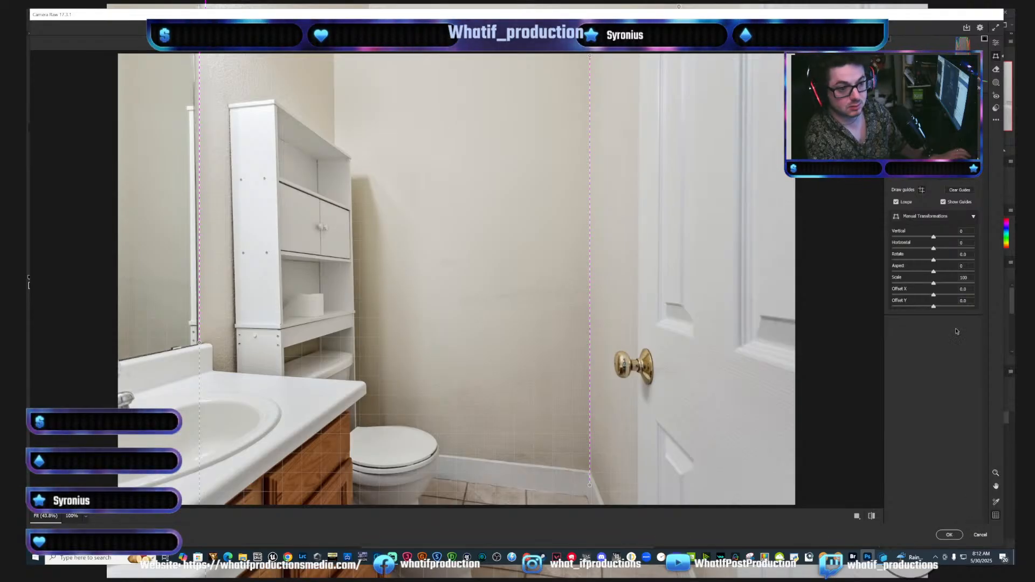
drag(935, 296, 937, 296)
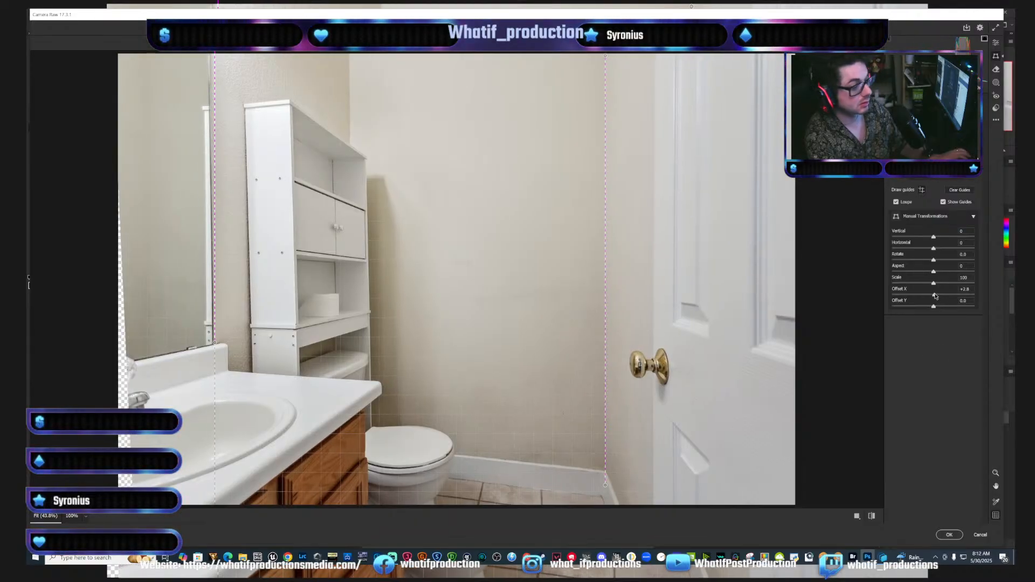
click(956, 537)
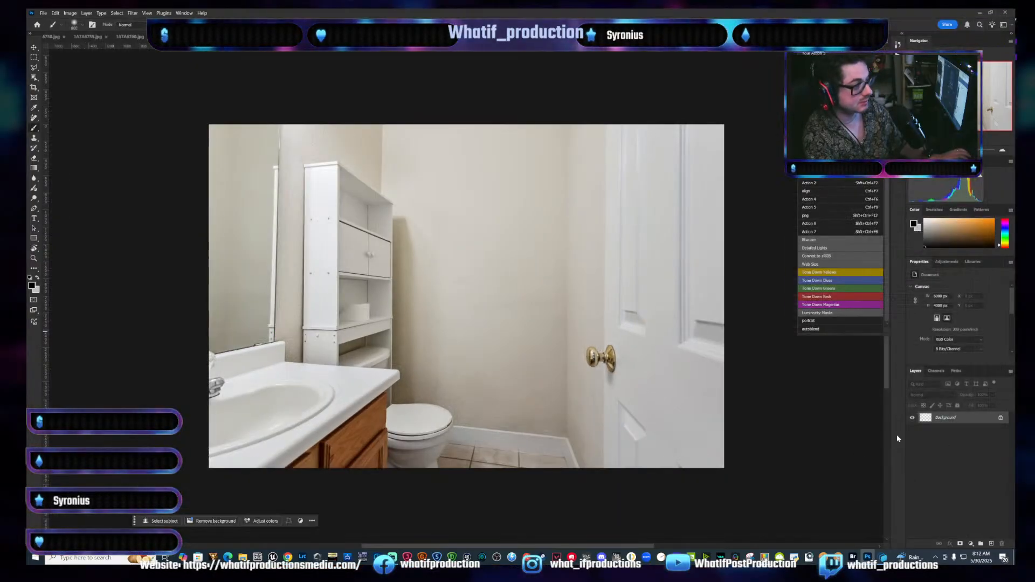
Outline the blank strip along the bathroom photo's left edge with the Polygonal Lasso and fill it with Generative Fill
click(34, 69)
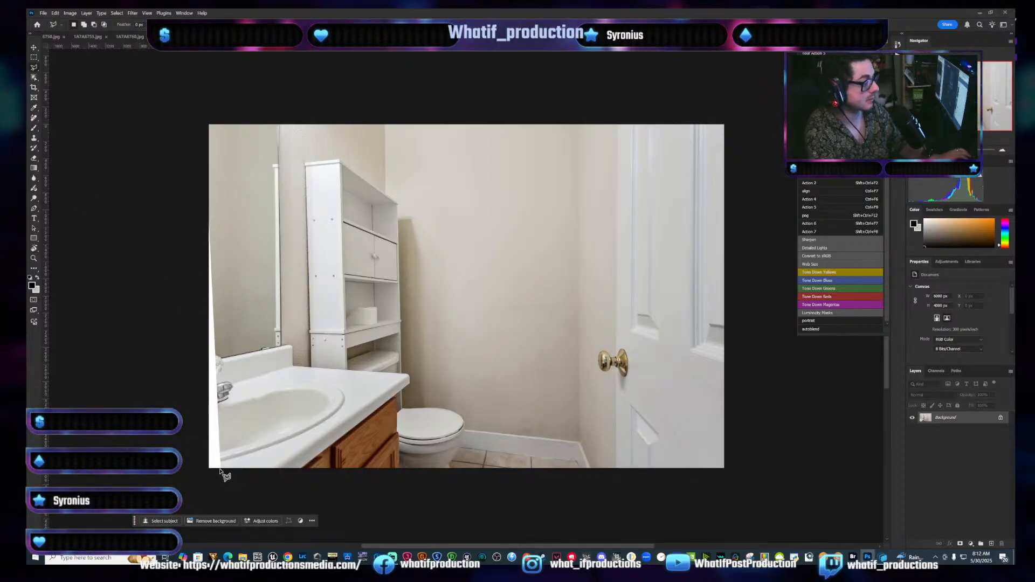
click(222, 470)
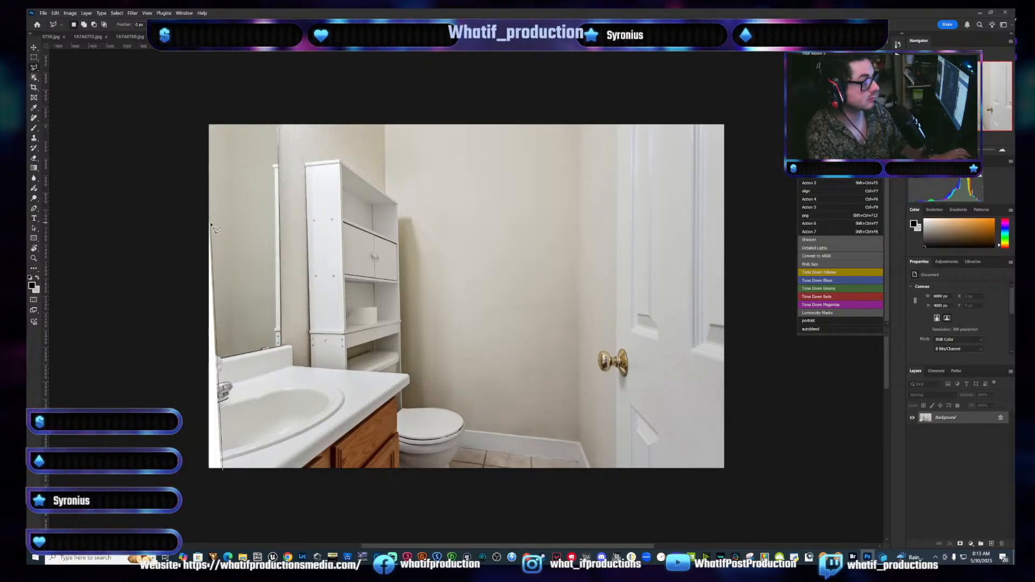
click(189, 227)
double_click(216, 495)
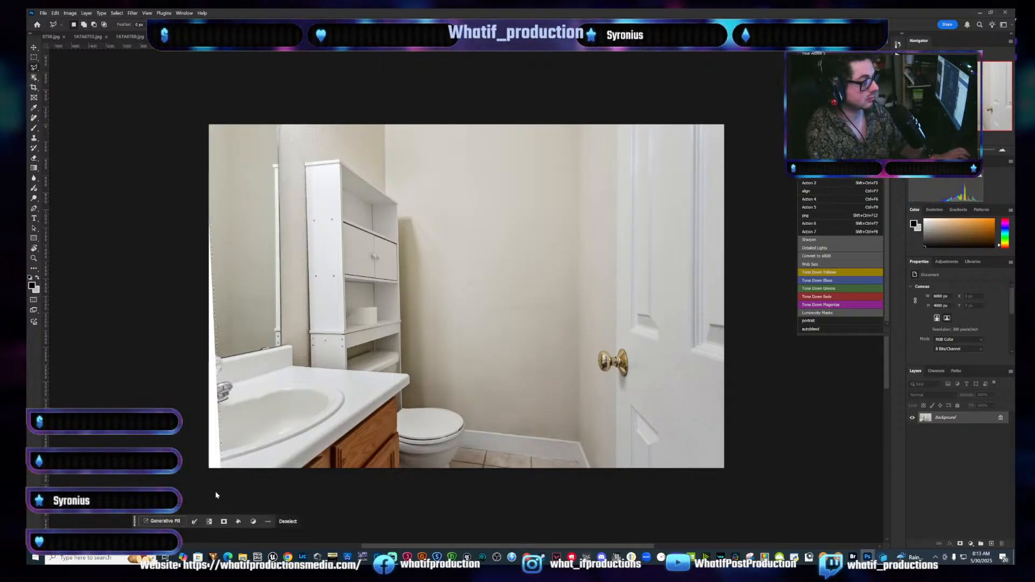
key(ctrl+F9)
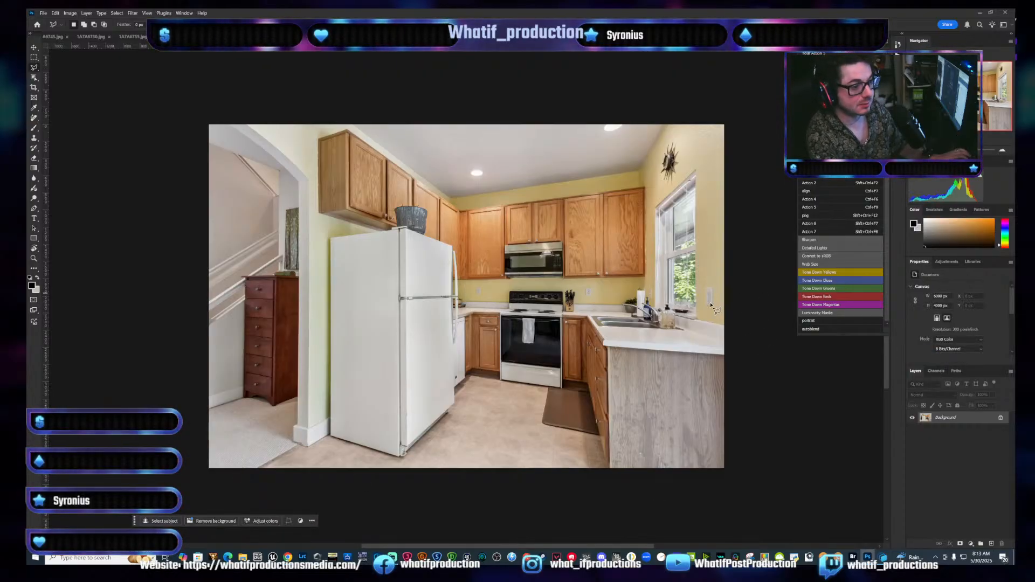
Outline the small item on the kitchen counter beside the soap bottles, below the window, and remove it with Generative Fill
click(693, 316)
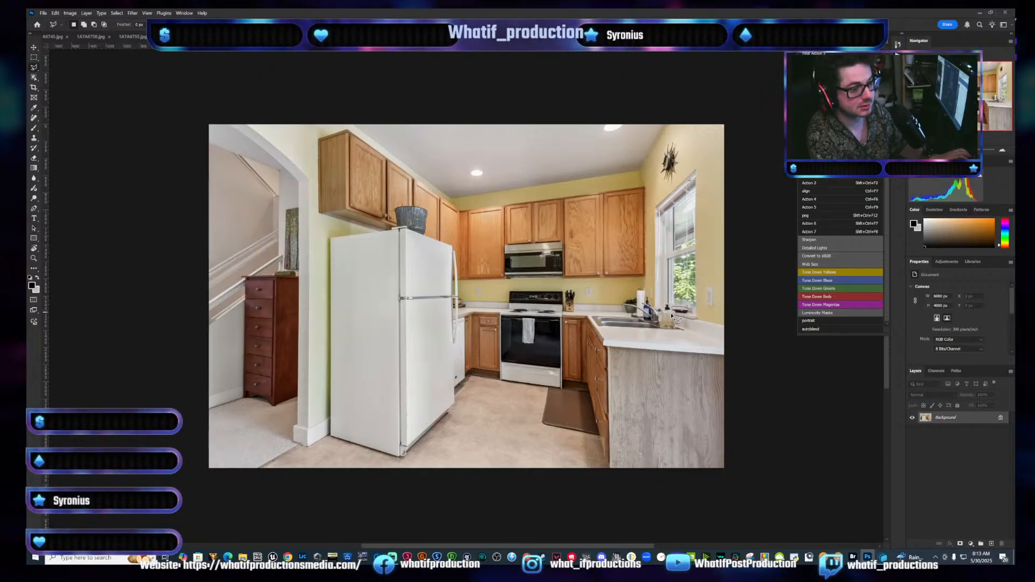
click(689, 319)
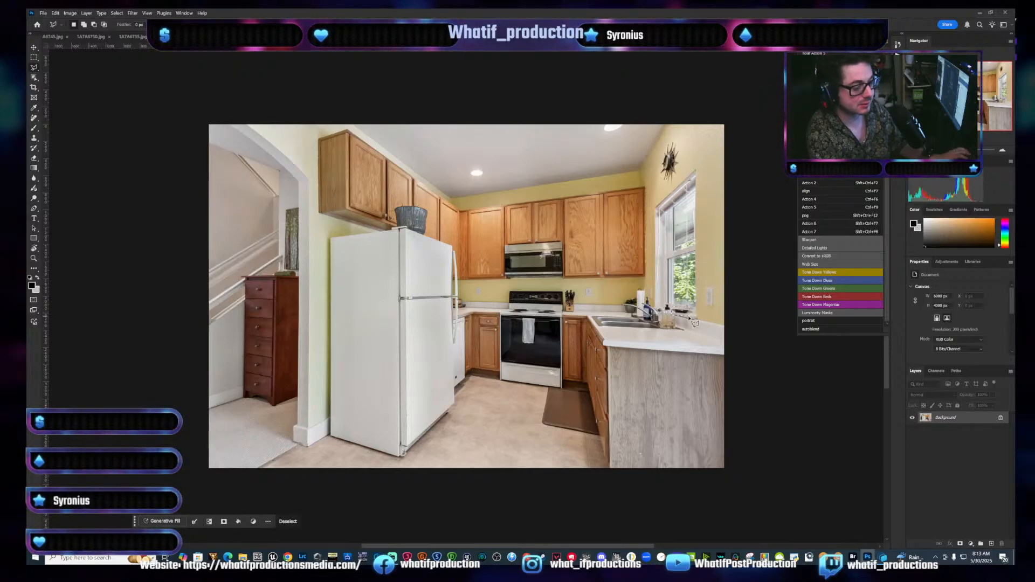
key(ctrl+shift+F8)
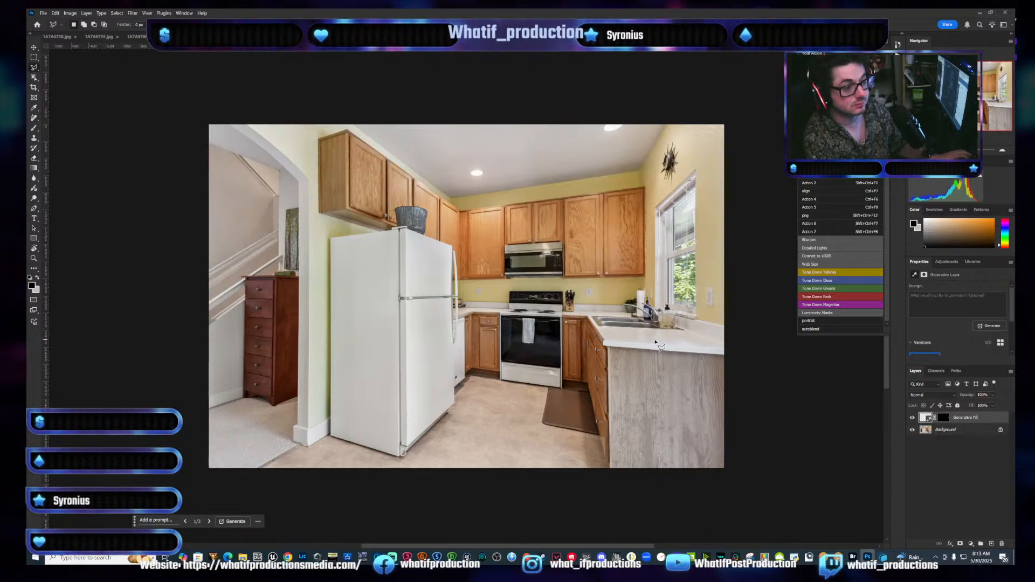
In the living room photo with the fireplace, remove the cables hanging below the TV with Generative Fill and choose the second variation
key(ctrl+w)
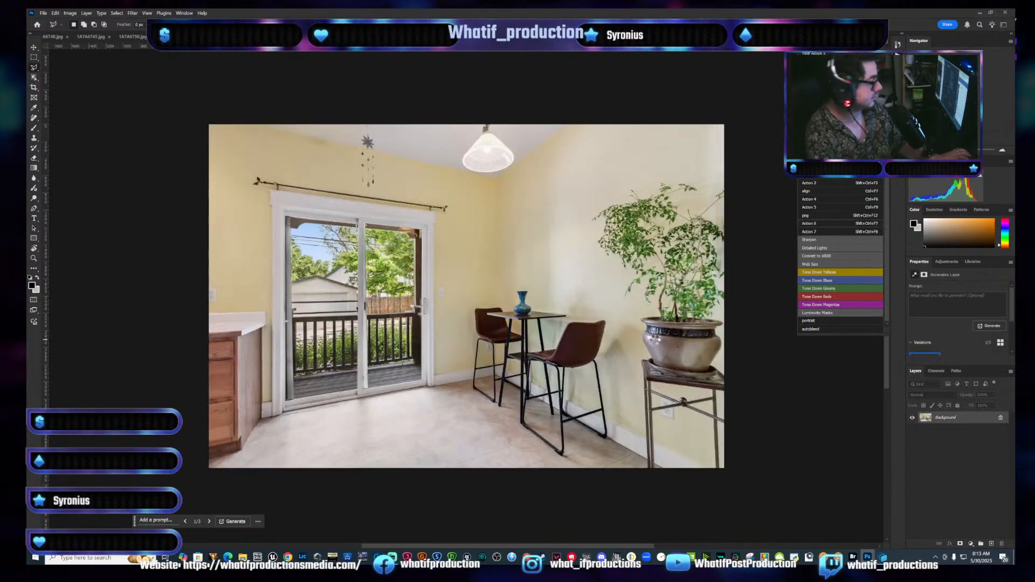
key(ctrl+w)
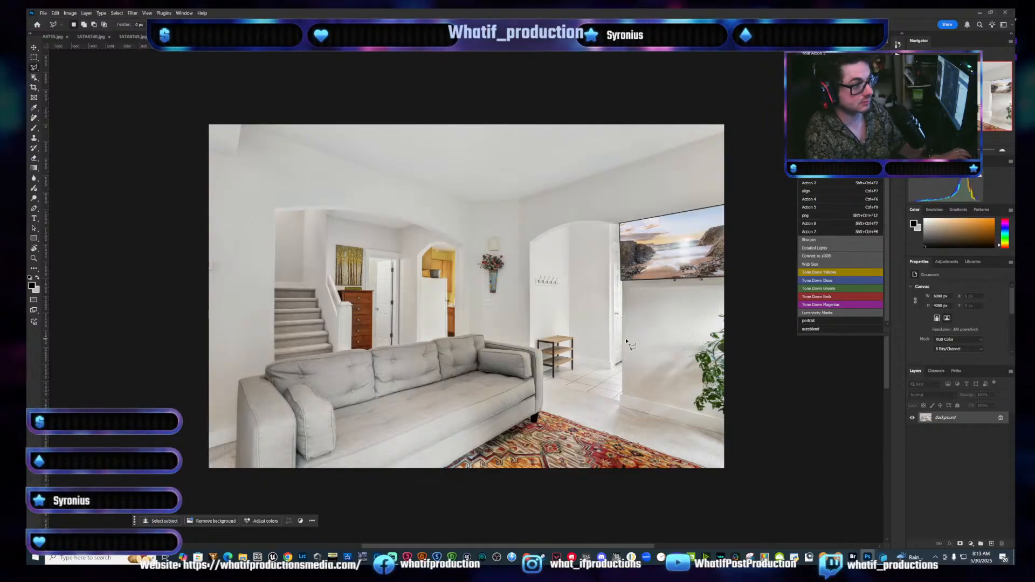
key(ctrl+w)
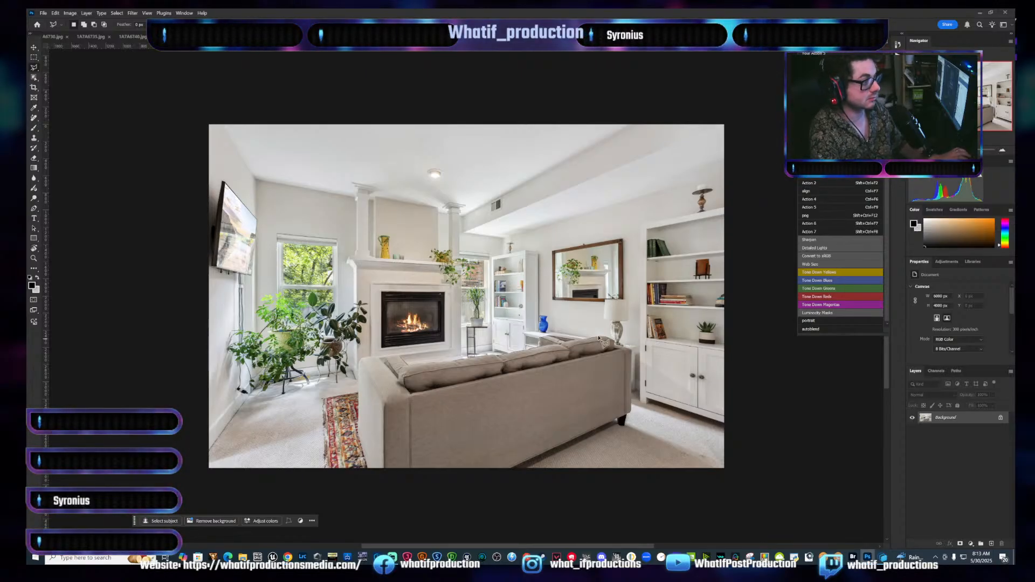
click(235, 391)
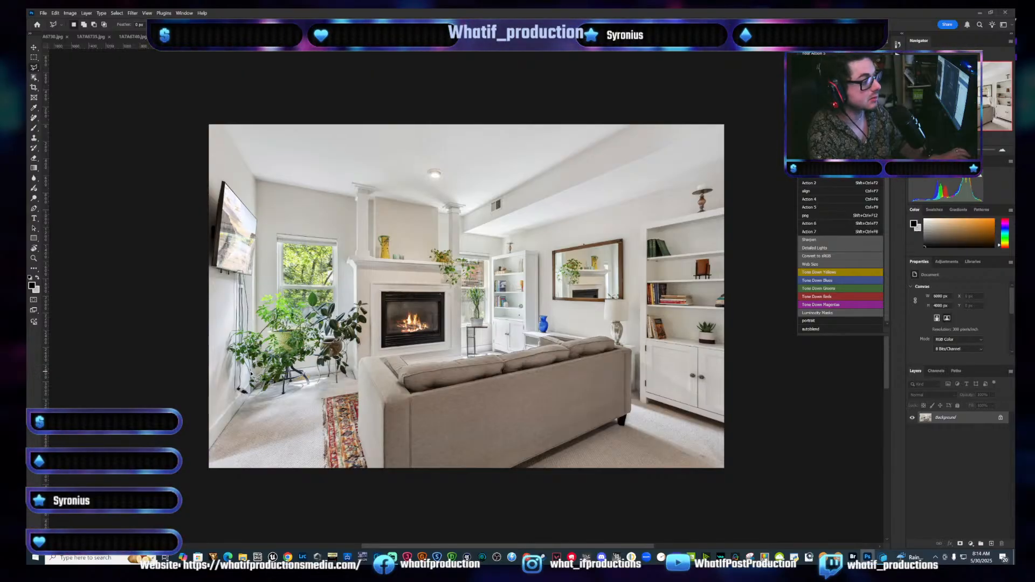
click(236, 403)
key(ctrl+F6)
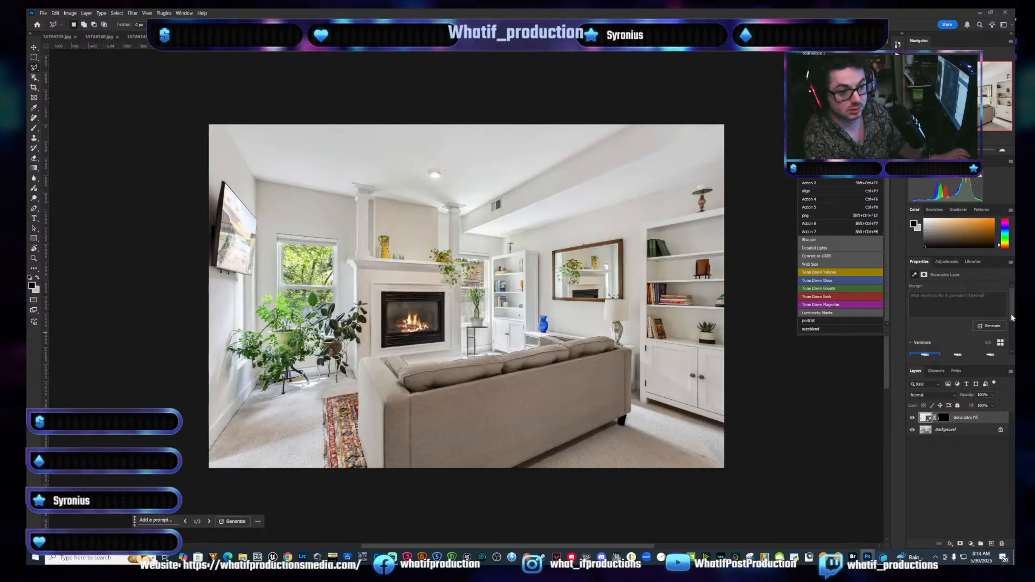
scroll(1013, 322, down, 2)
click(958, 325)
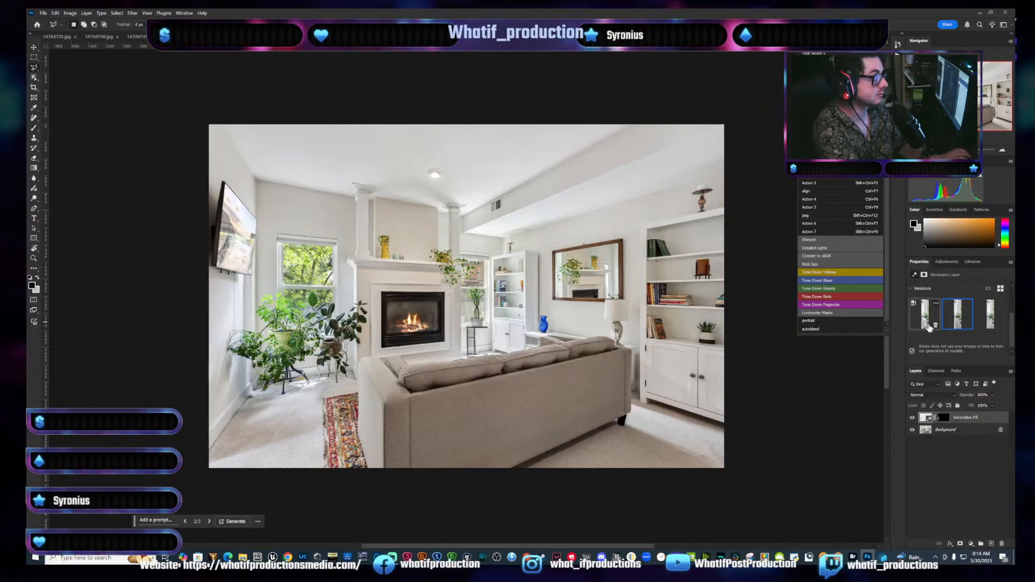
In the front exterior photo of the brick house, outline the motorcycle by the garage fence and remove it with Generative Fill
key(ctrl+shift+Tab)
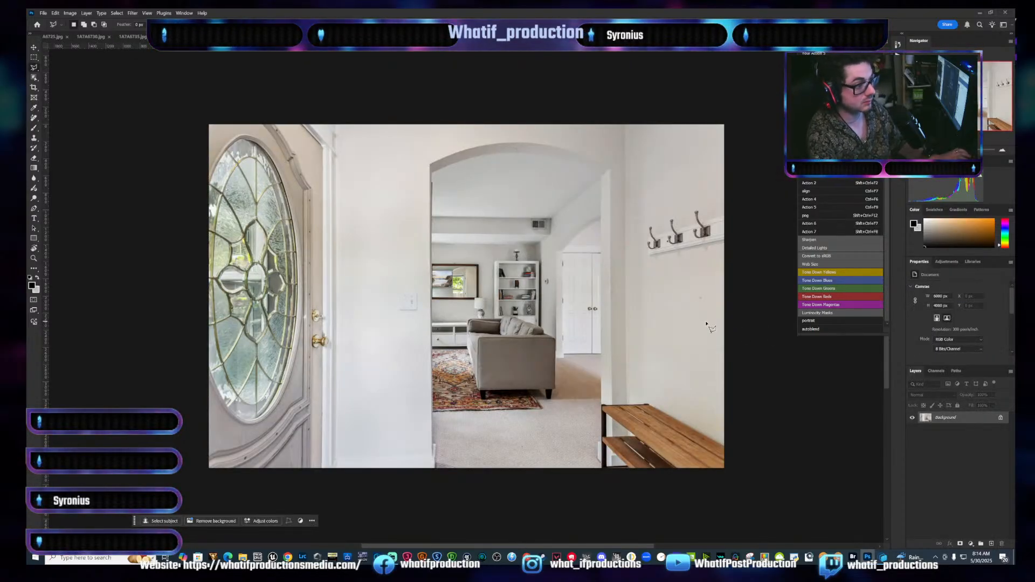
key(ctrl+shift+Tab)
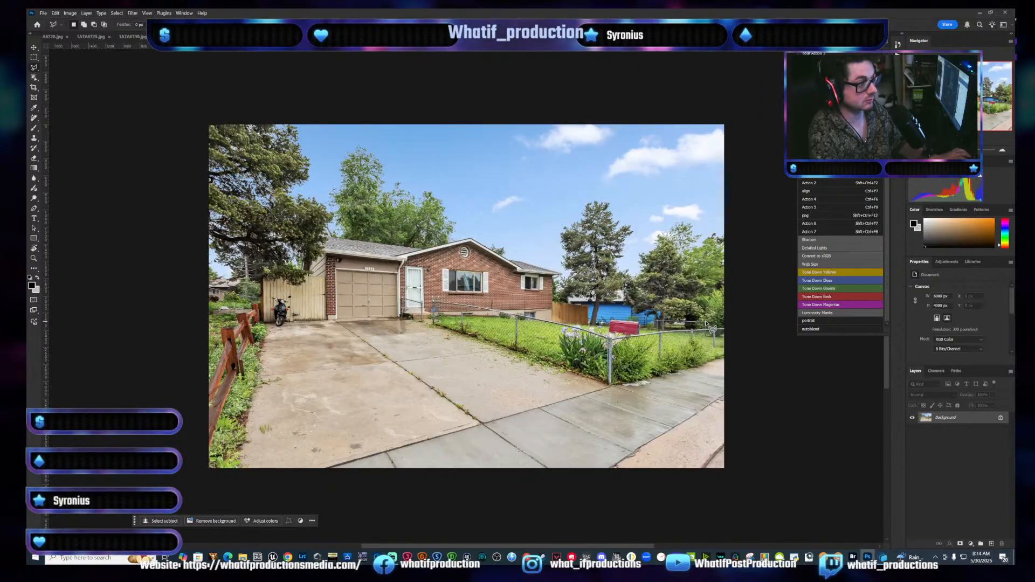
click(274, 330)
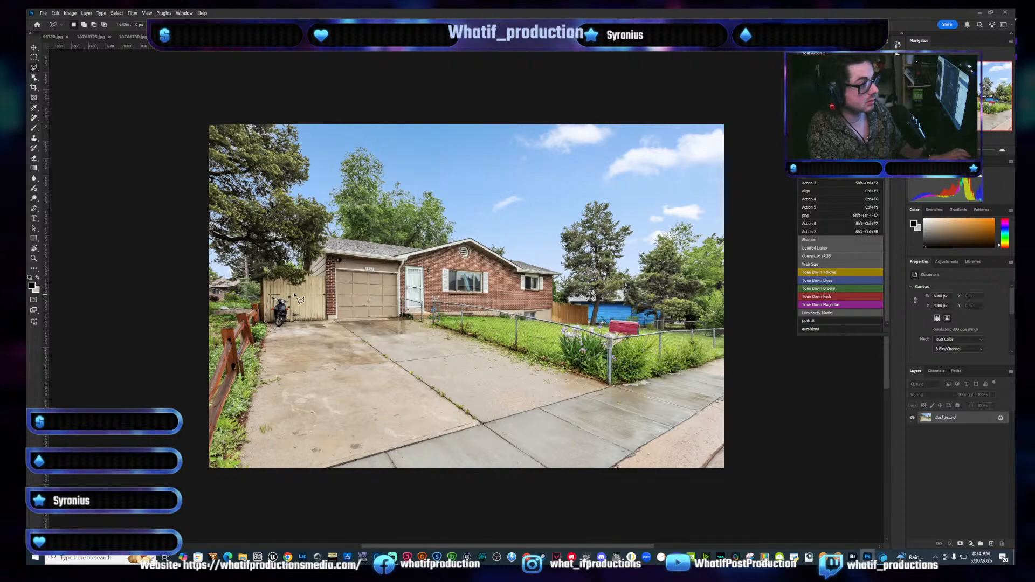
click(292, 311)
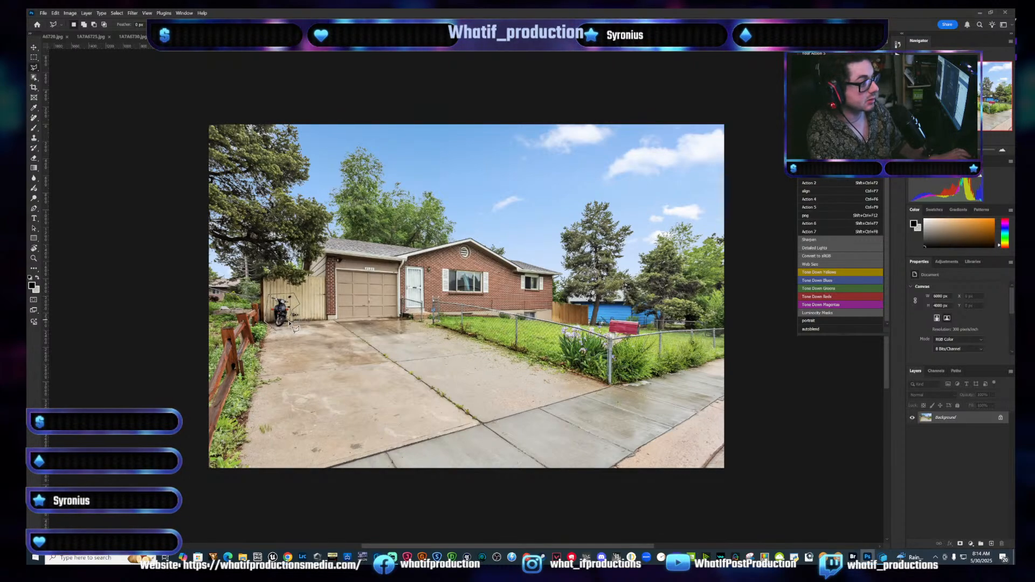
double_click(286, 334)
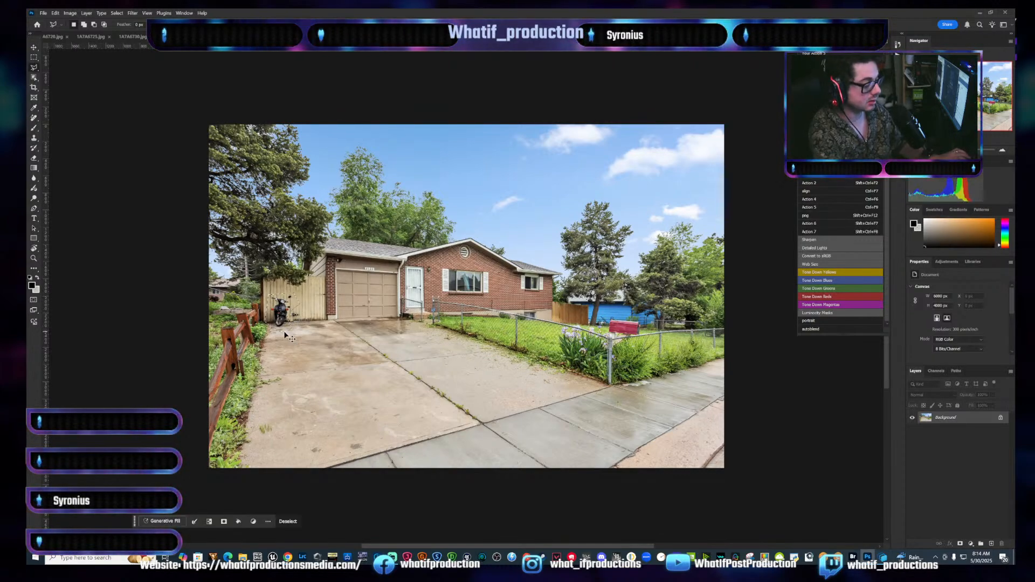
key(ctrl+shift+F8)
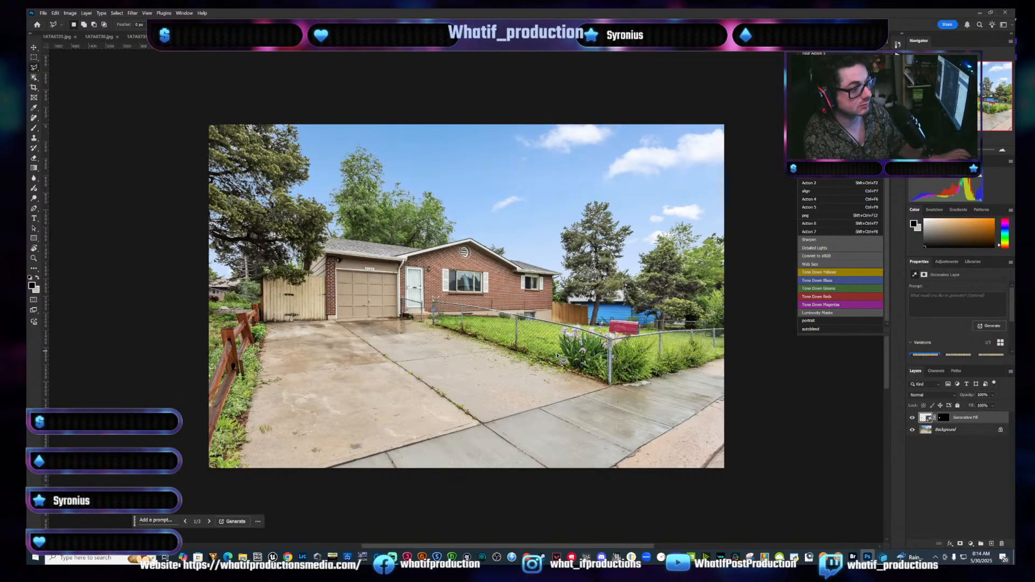
Outline the driveway edge along the lawn fence, clean it up with Generative Fill, and merge all layers into the background
click(575, 367)
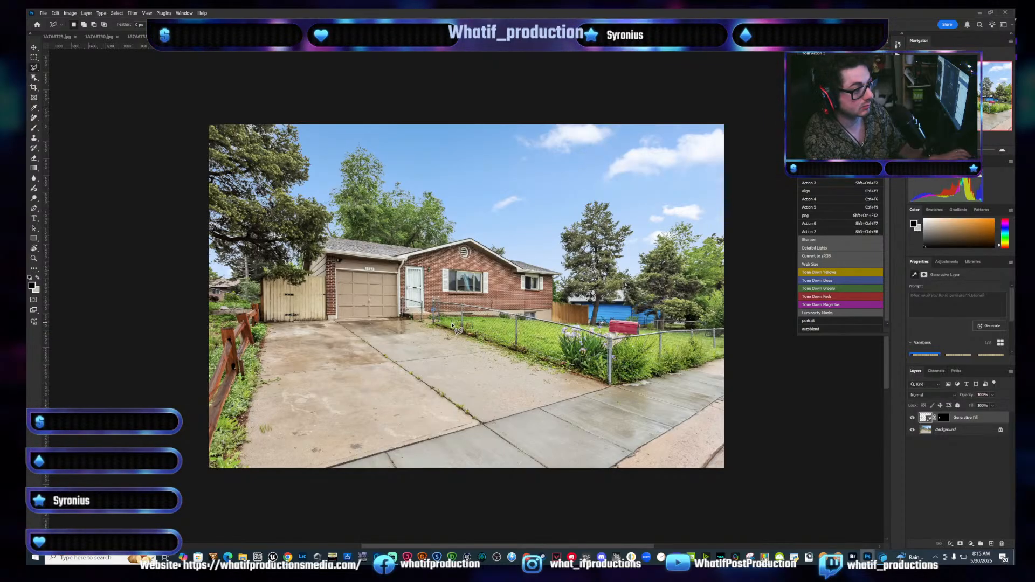
mouse_move(429, 335)
mouse_down()
mouse_move(543, 389)
mouse_move(572, 396)
mouse_move(574, 382)
mouse_up()
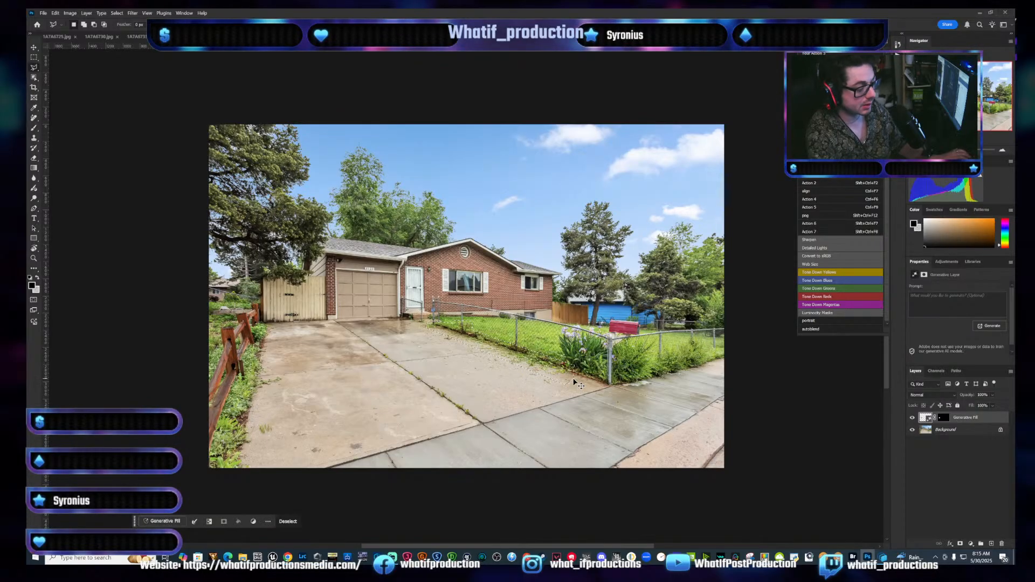
key(ctrl+shift+F8)
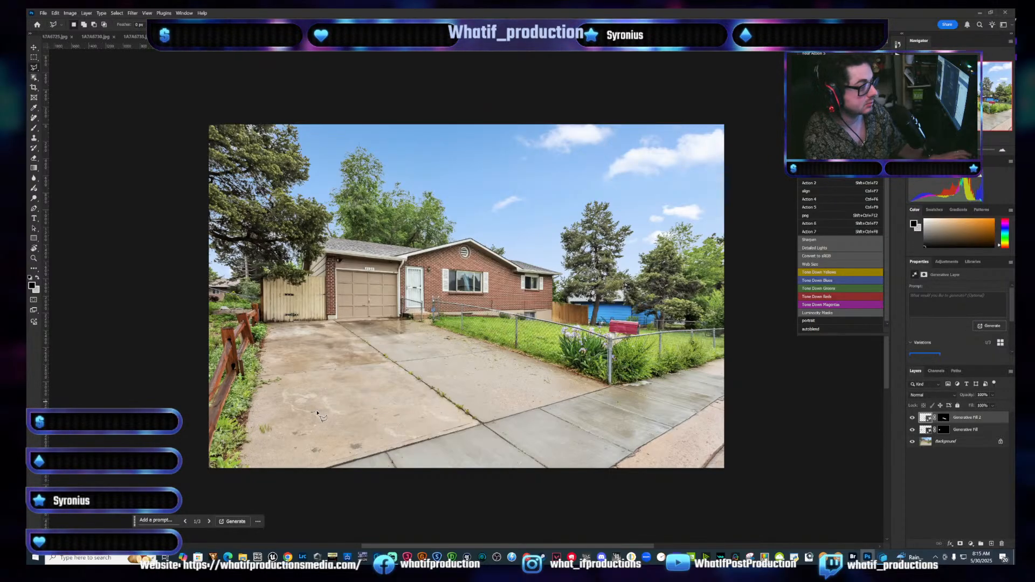
shift+click(972, 445)
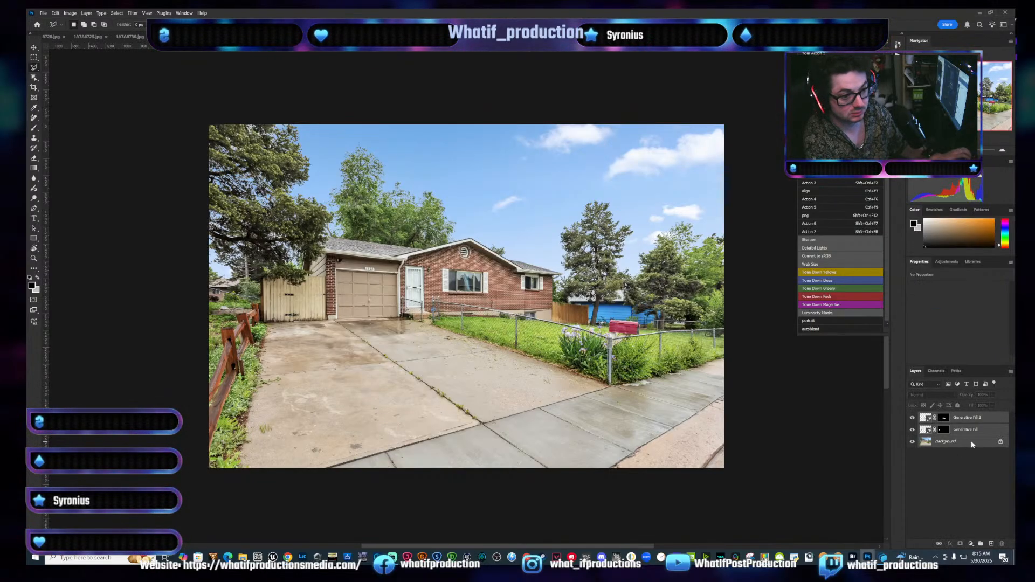
right_click(972, 445)
click(965, 515)
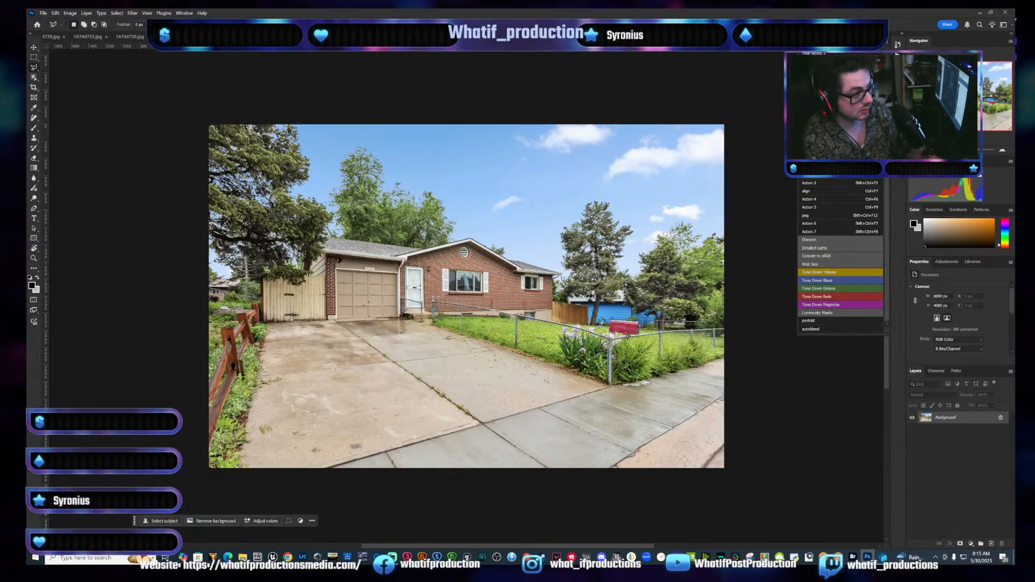
Remove the small weed patch and the twig-like mark on the driveway near the wooden rail fence with the Remove tool
key(j)
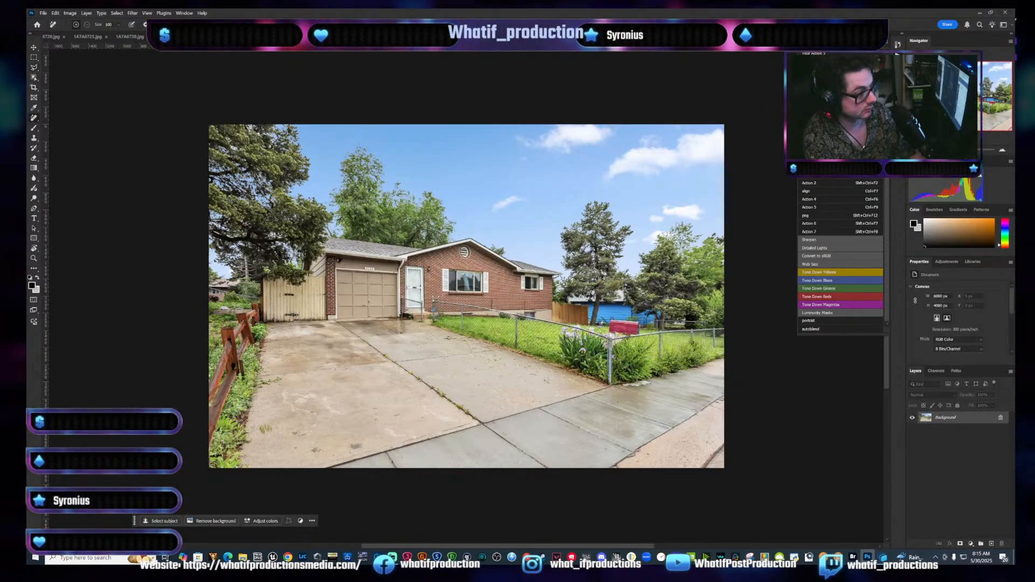
key(bracketright)
click(265, 429)
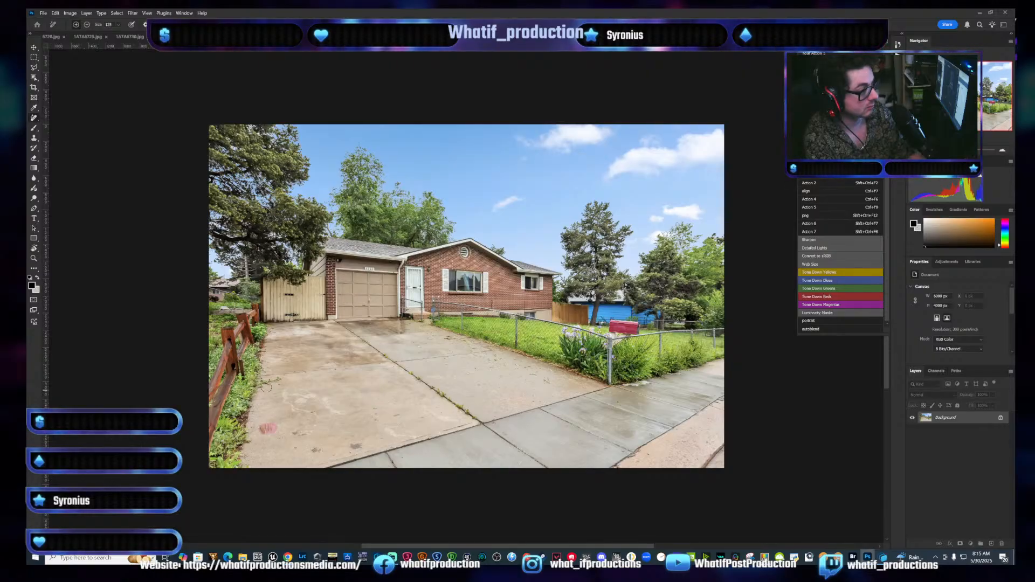
drag(262, 382, 282, 380)
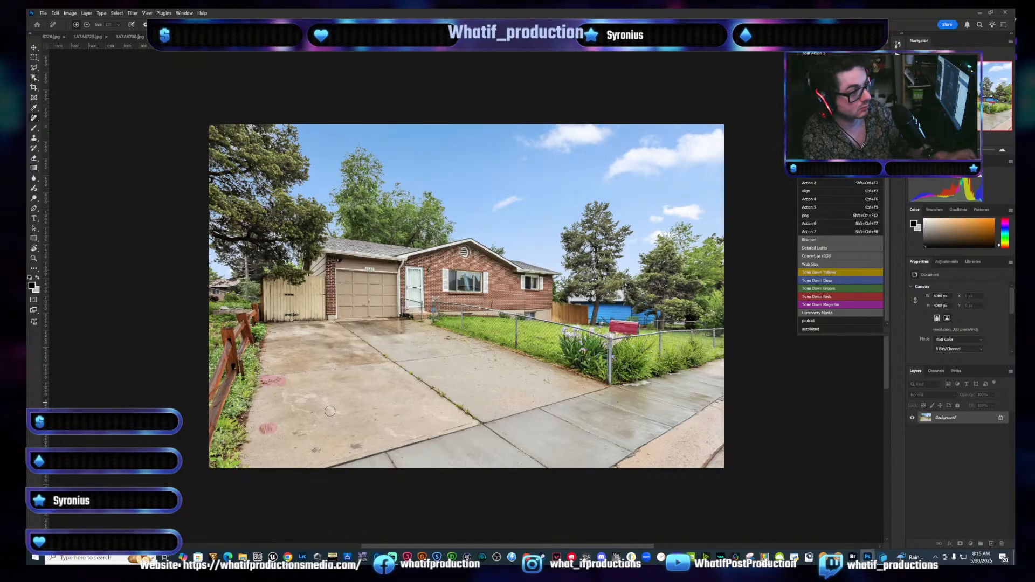
key(Return)
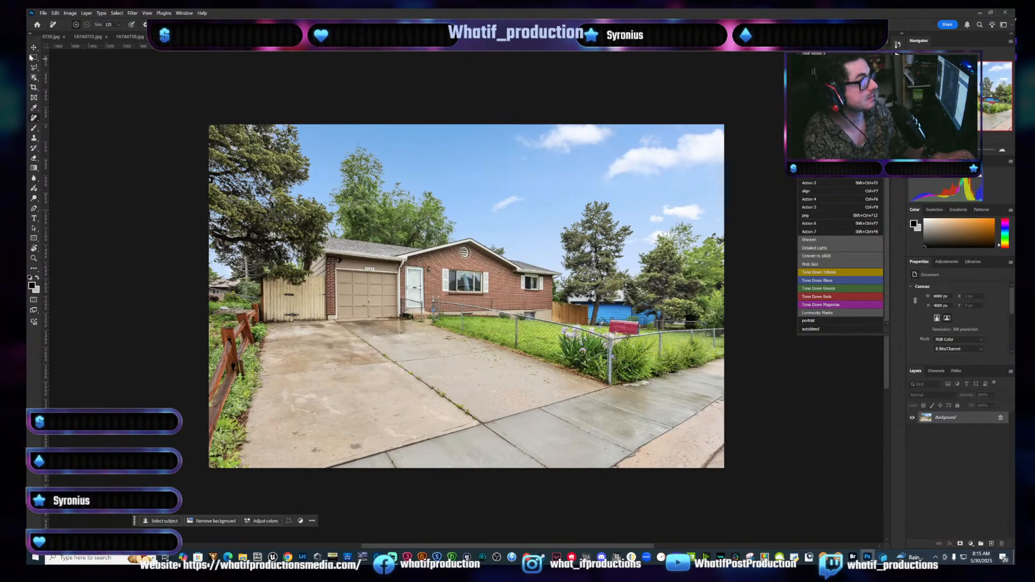
Outline the driveway strip from the front door along the lawn to the sidewalk, clean it with Generative Fill, and close the photo
click(34, 69)
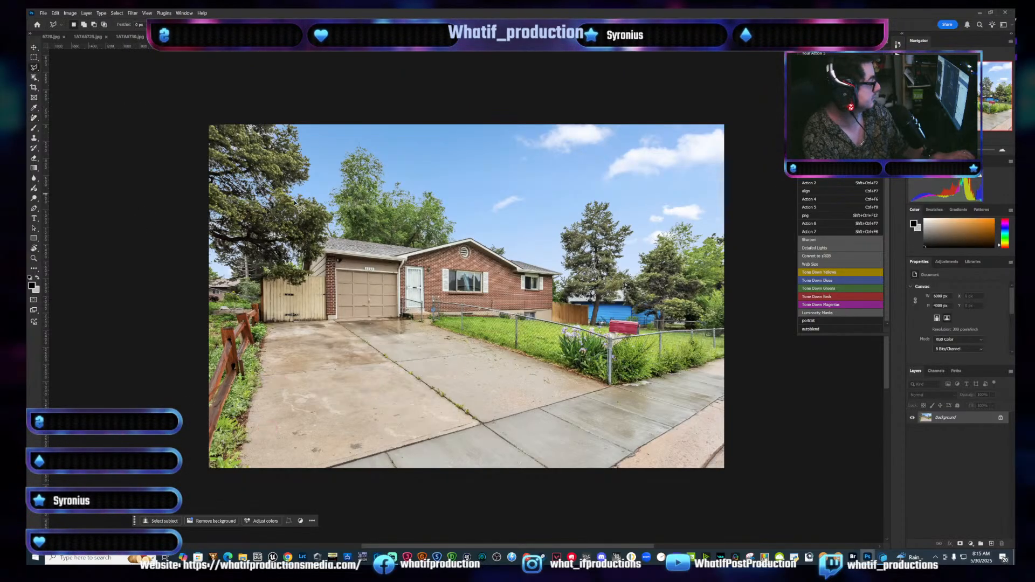
click(565, 370)
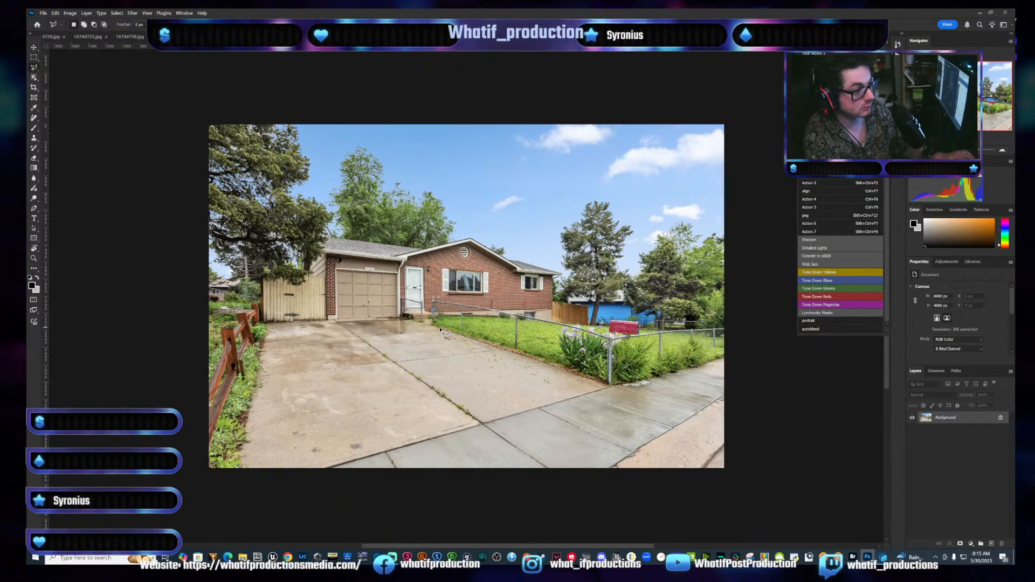
click(411, 321)
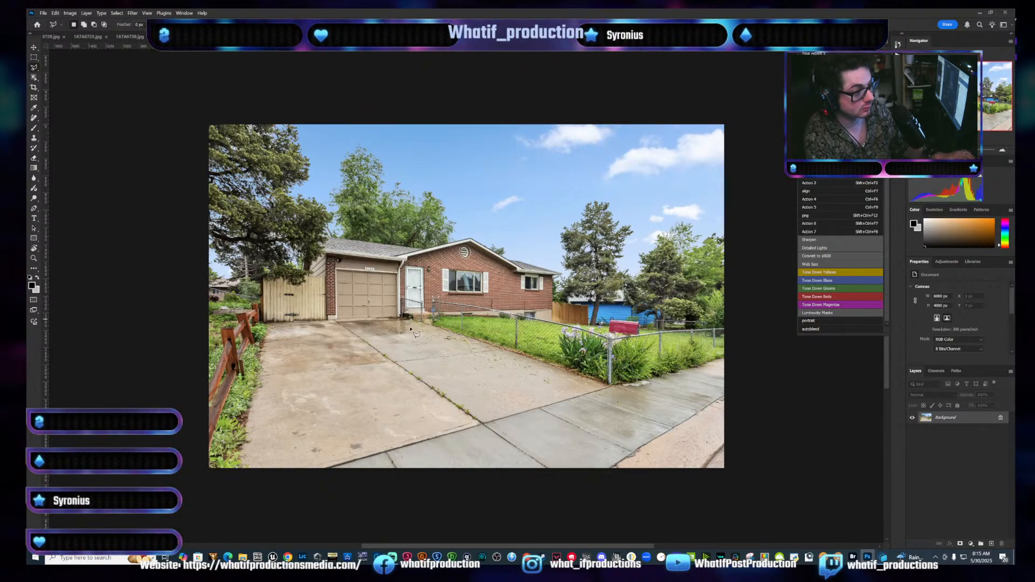
click(411, 327)
click(534, 388)
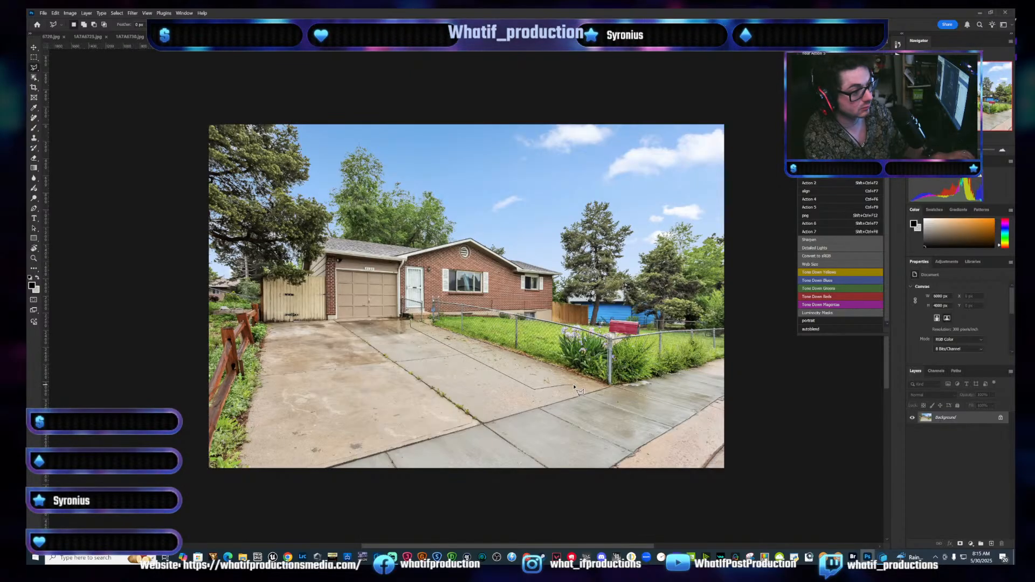
double_click(574, 386)
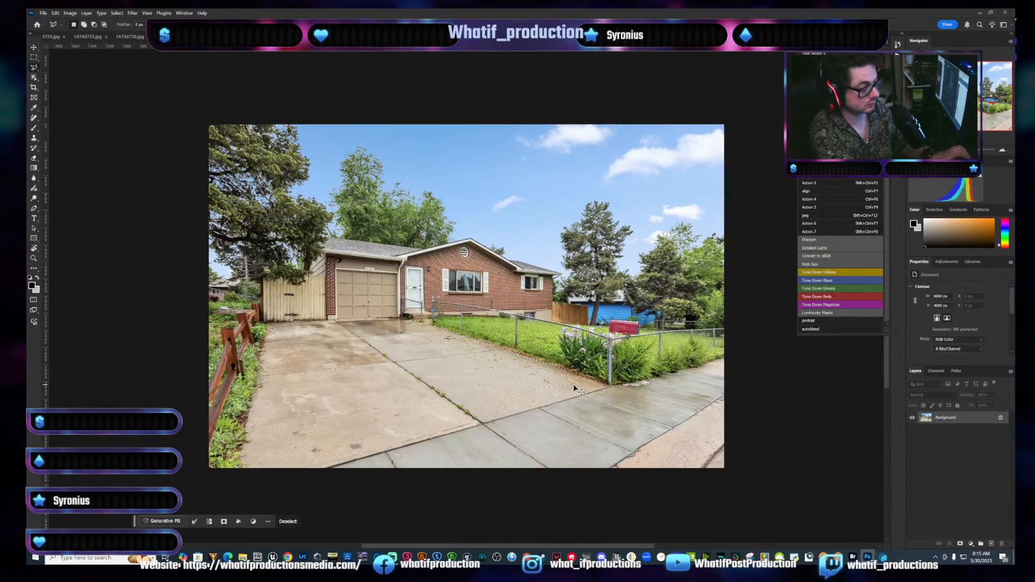
key(ctrl+shift+F8)
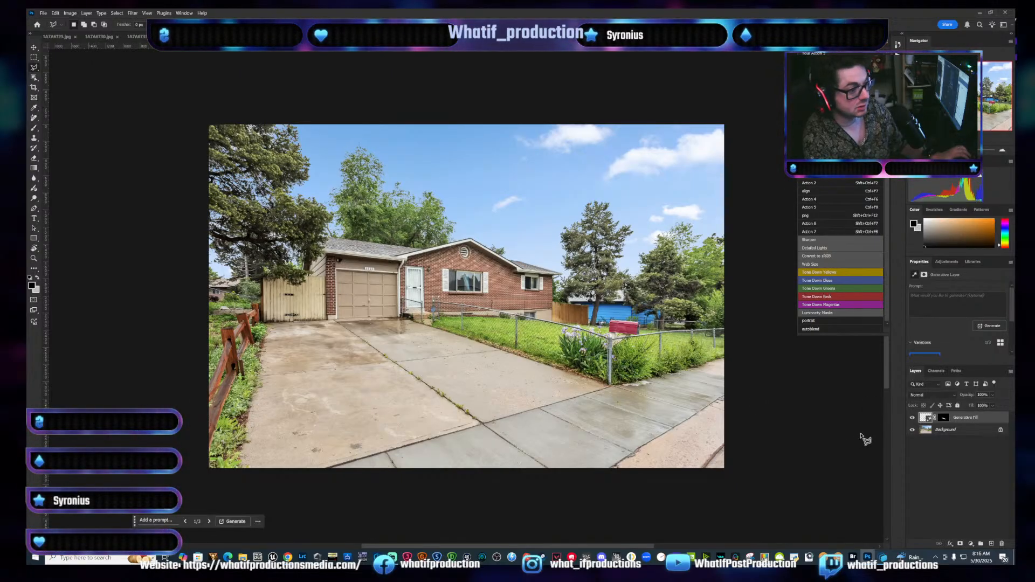
key(ctrl+w)
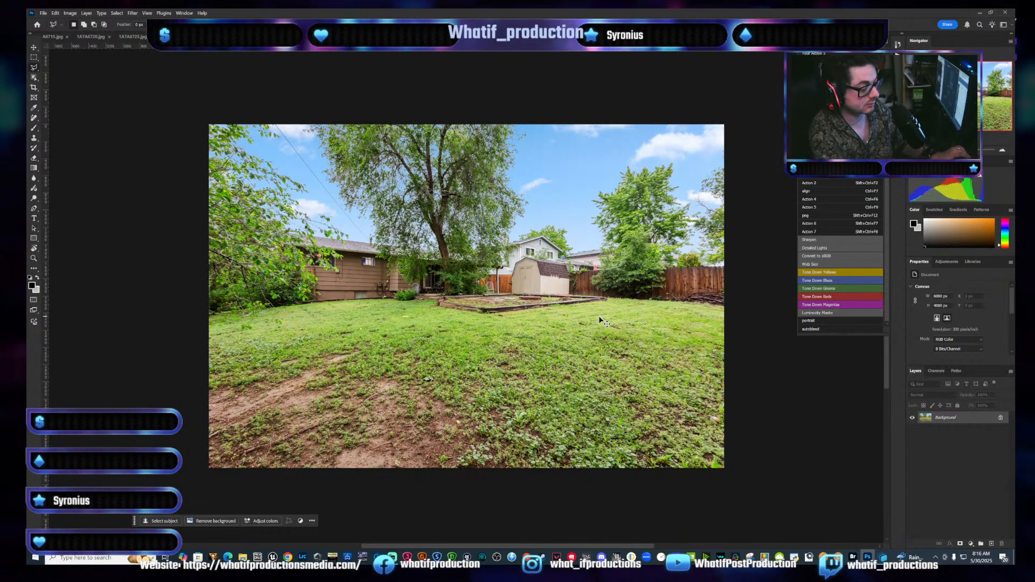
In the covered patio photo, erase the small blue object beside the concrete slab with the Remove tool, then save and close it
key(ctrl+Tab)
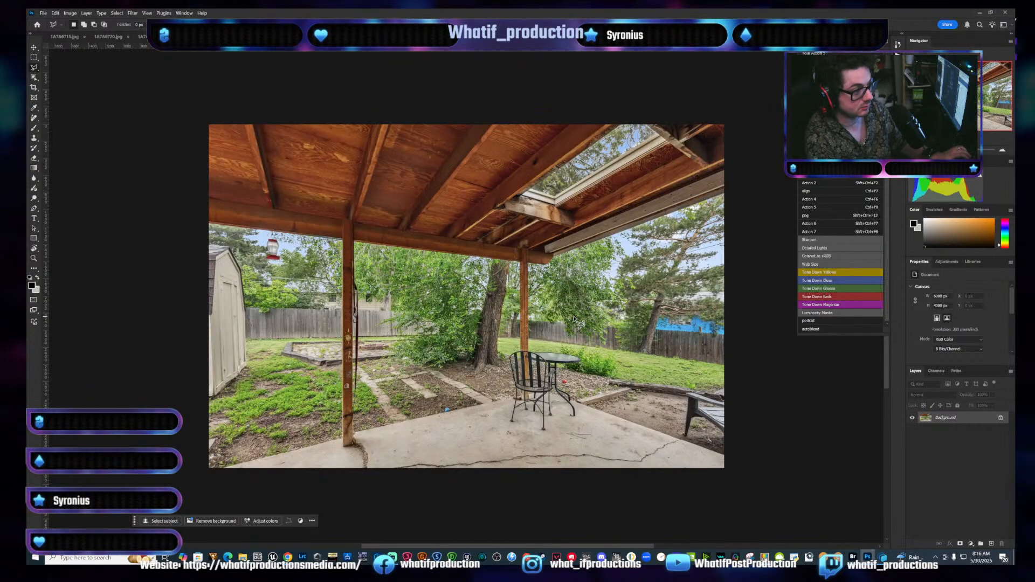
key(j)
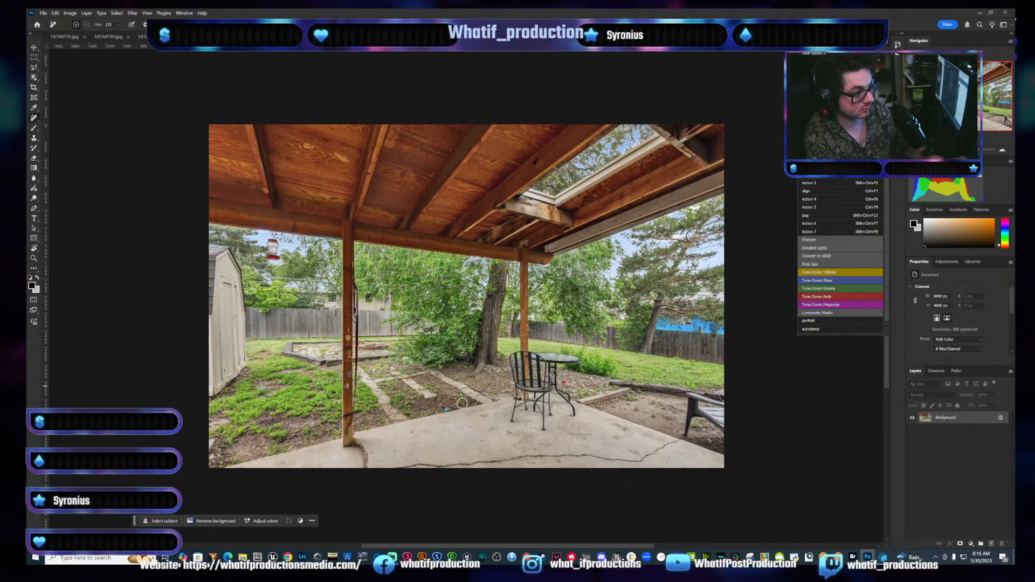
click(448, 412)
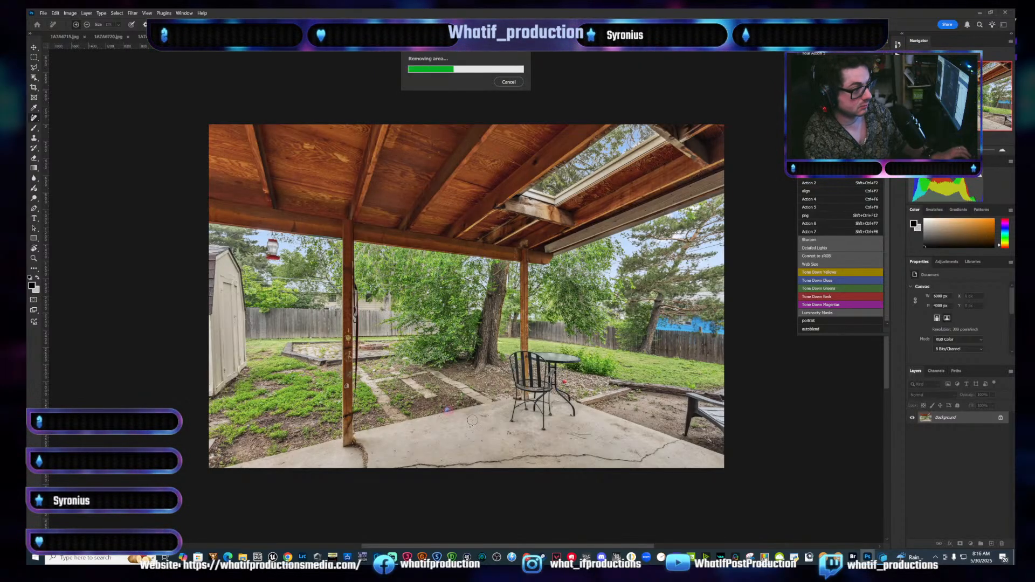
key(ctrl+s)
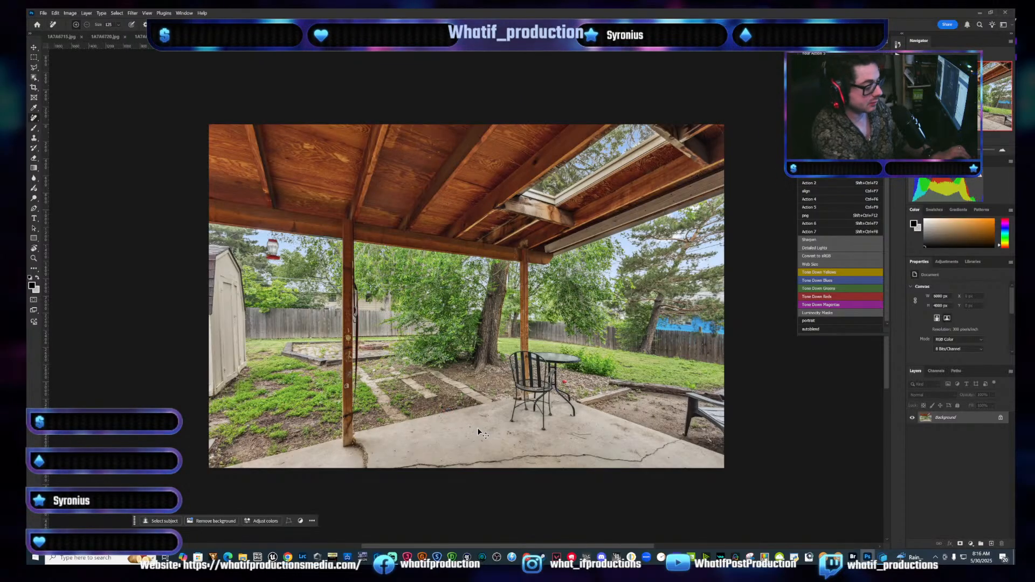
key(ctrl+w)
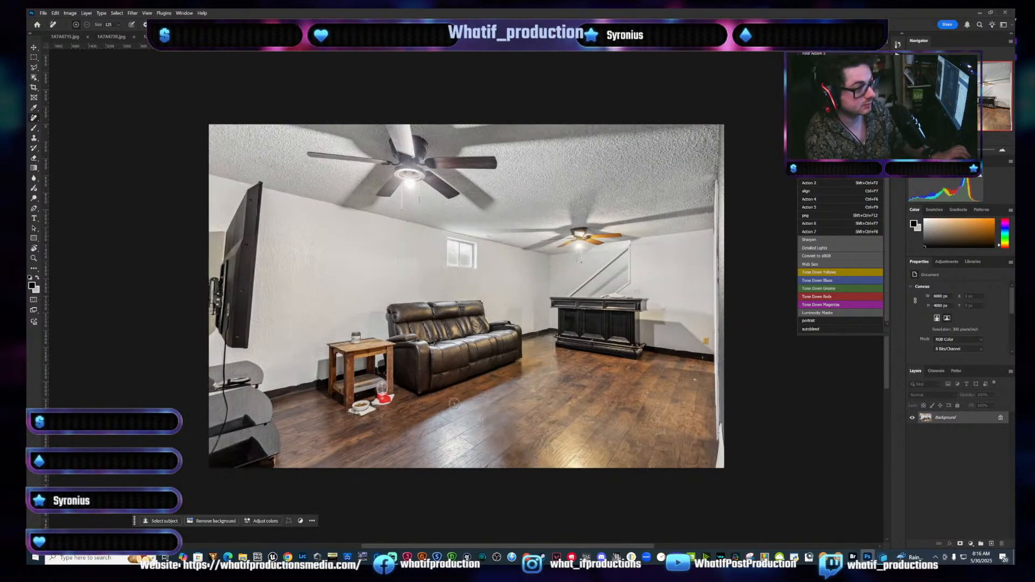
In the basement photo, outline the plate and cup on the floor around the wooden side table and remove them with Generative Fill
key(l)
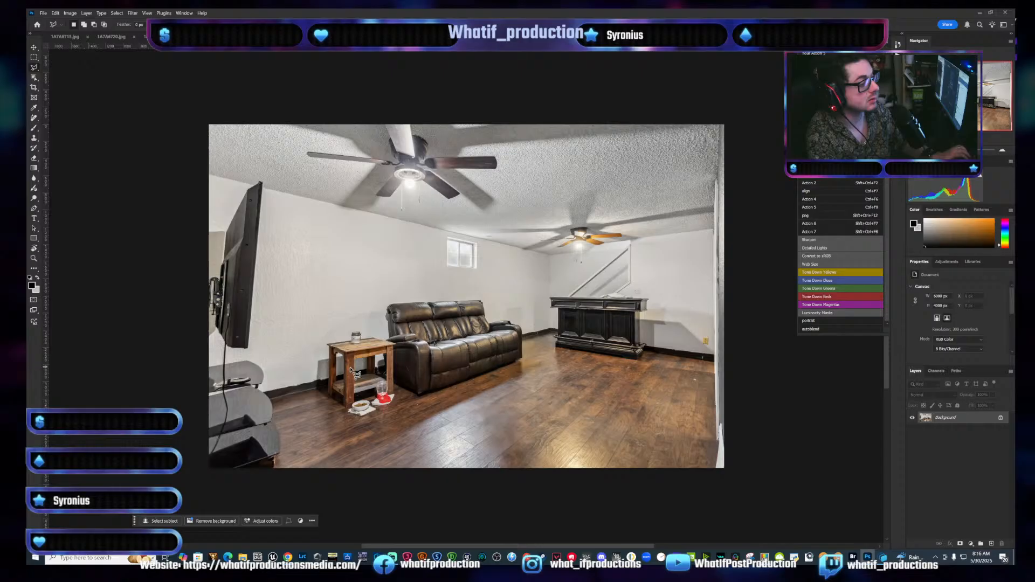
click(400, 396)
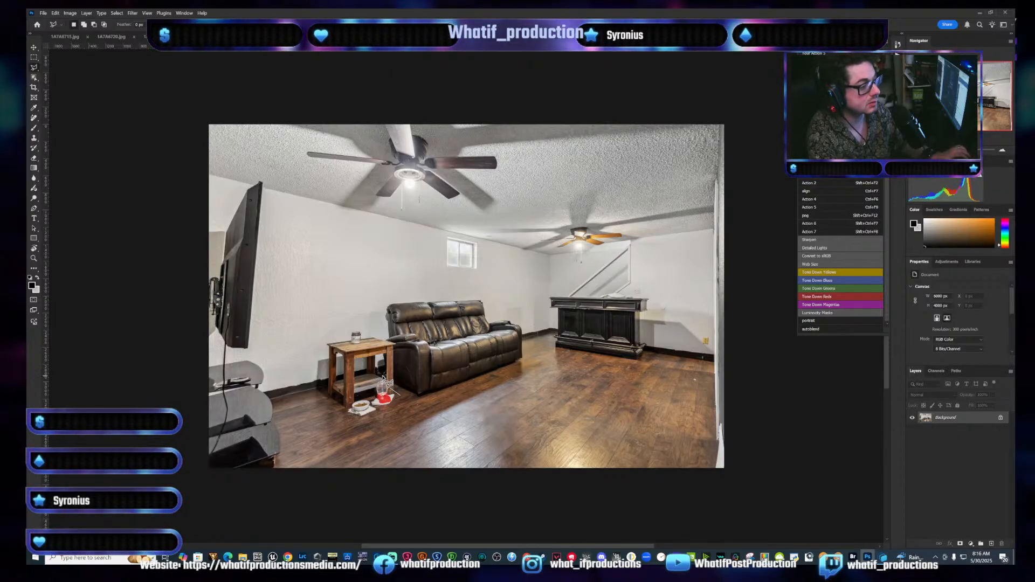
mouse_move(384, 379)
mouse_down()
mouse_move(347, 407)
mouse_move(345, 425)
mouse_move(400, 424)
mouse_up()
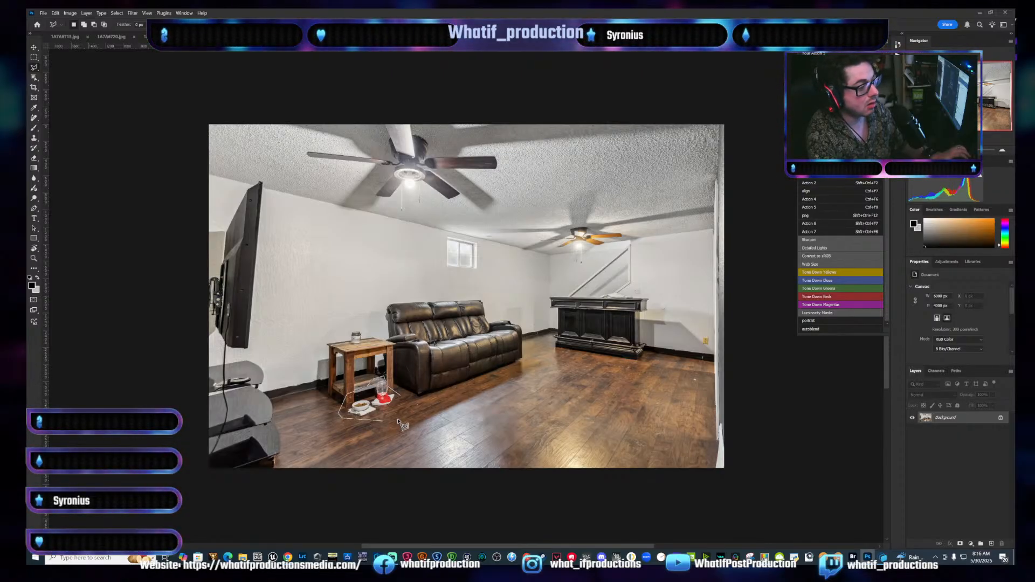
double_click(399, 419)
key(ctrl+shift+F8)
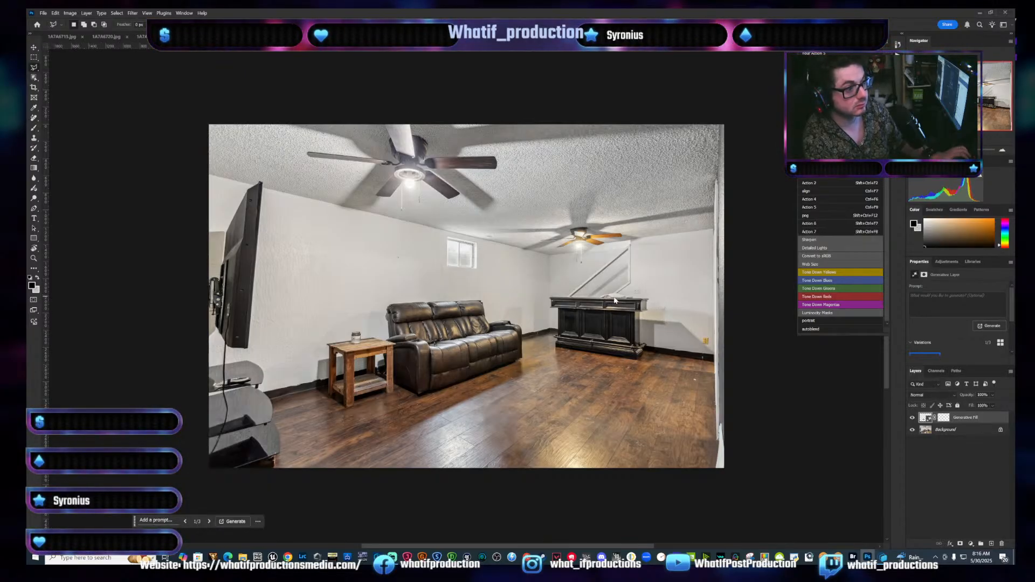
Outline the white items on top of the black bar cabinet and remove them with Generative Fill
click(637, 302)
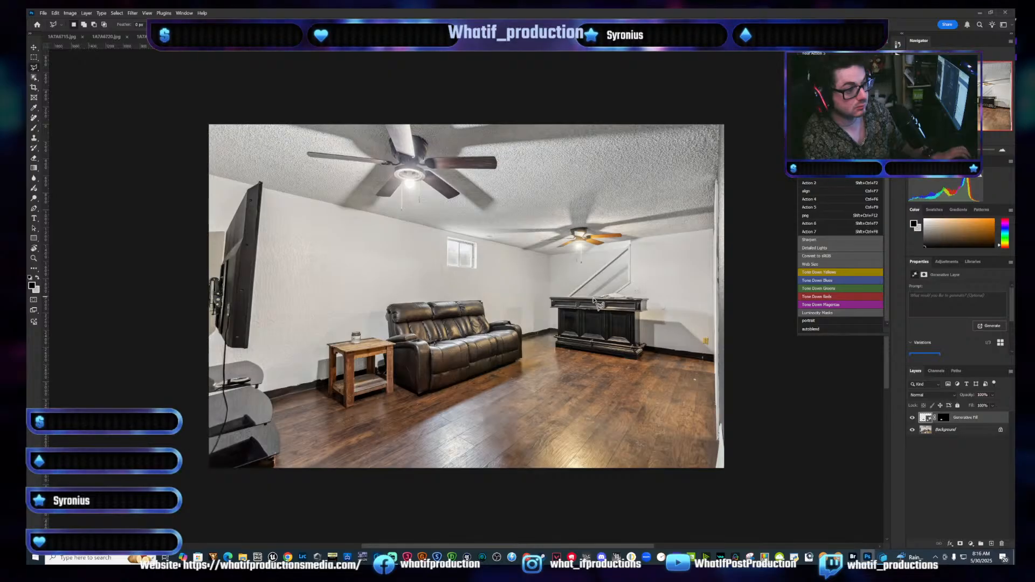
click(598, 297)
click(609, 292)
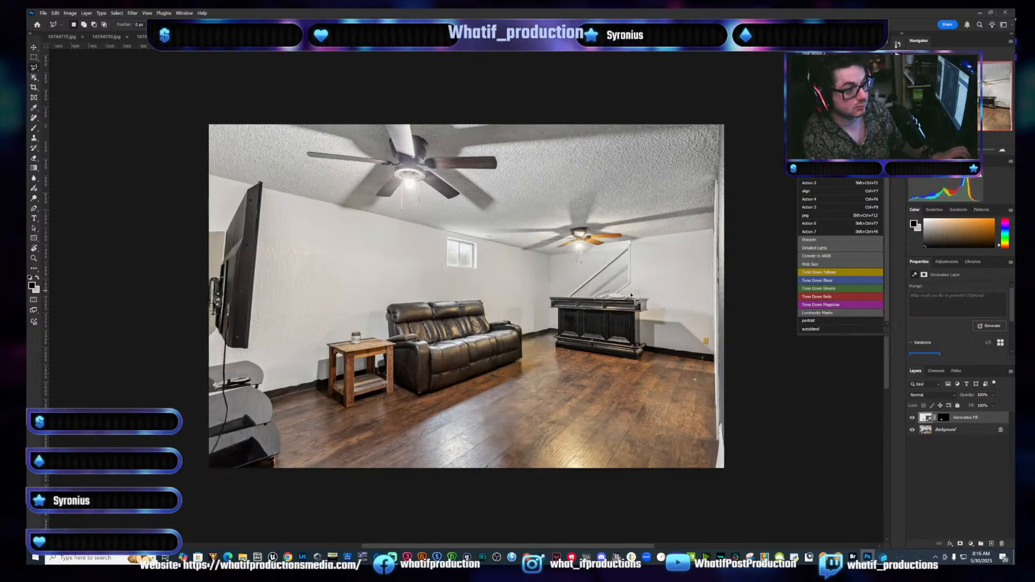
click(631, 293)
click(642, 298)
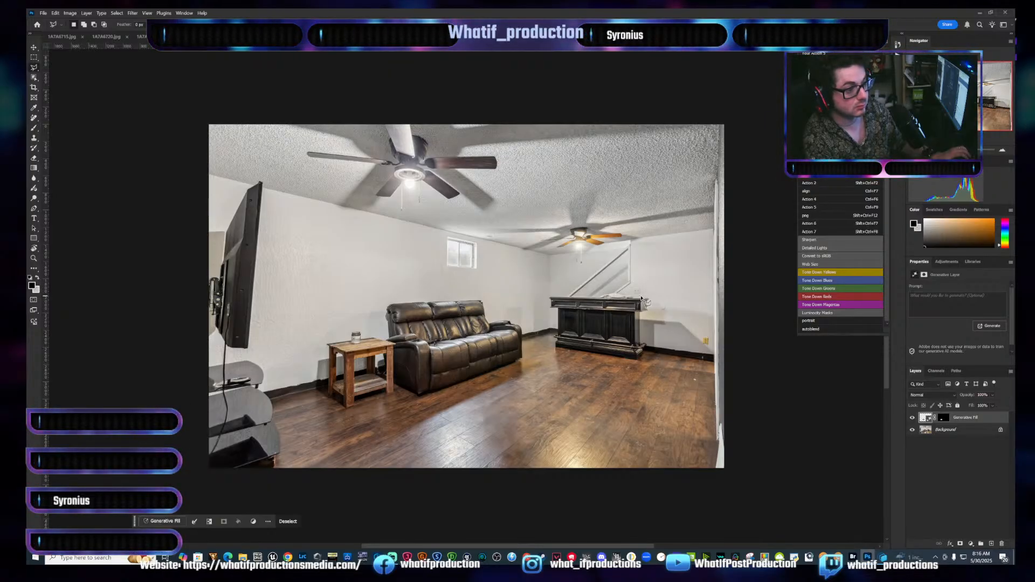
key(ctrl+shift+F8)
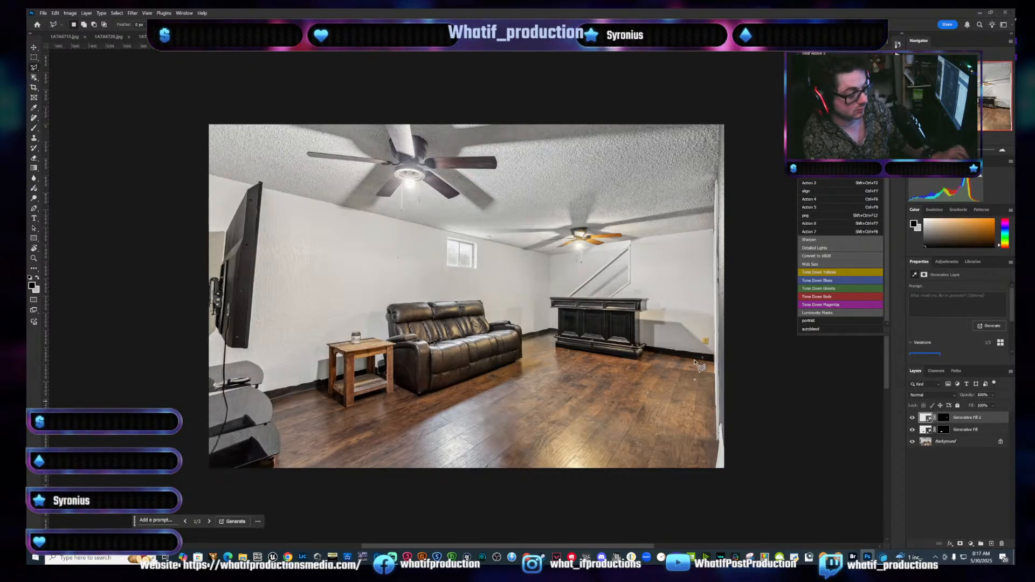
On the basement photo's Background layer, erase the small spot on the wood floor near the far-right wall with the Remove tool
key(j)
click(977, 448)
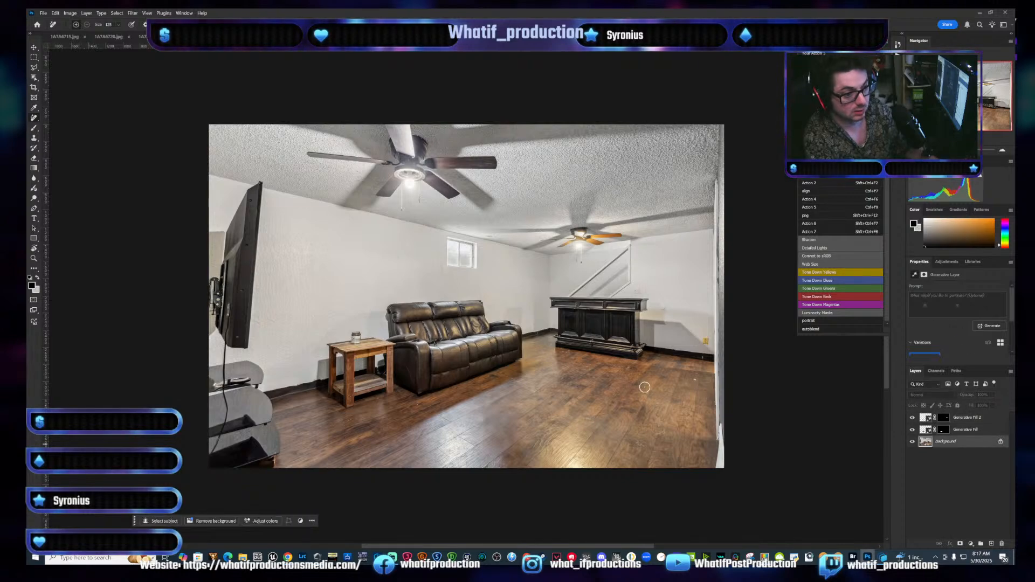
drag(697, 382, 703, 382)
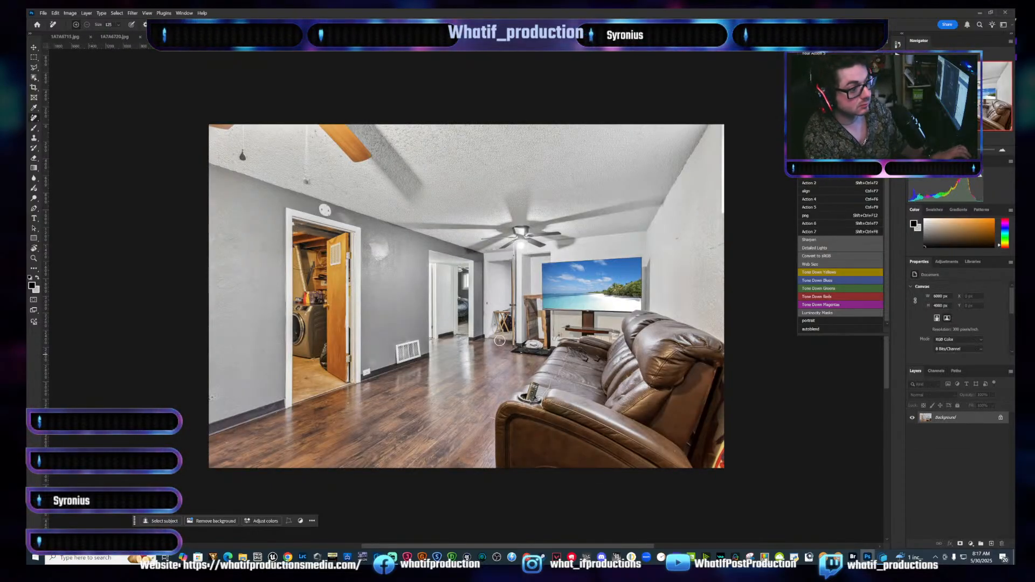
In the gray-walled living room photo, outline the dark object at the foot of the open wooden door and remove it with Generative Fill
click(34, 67)
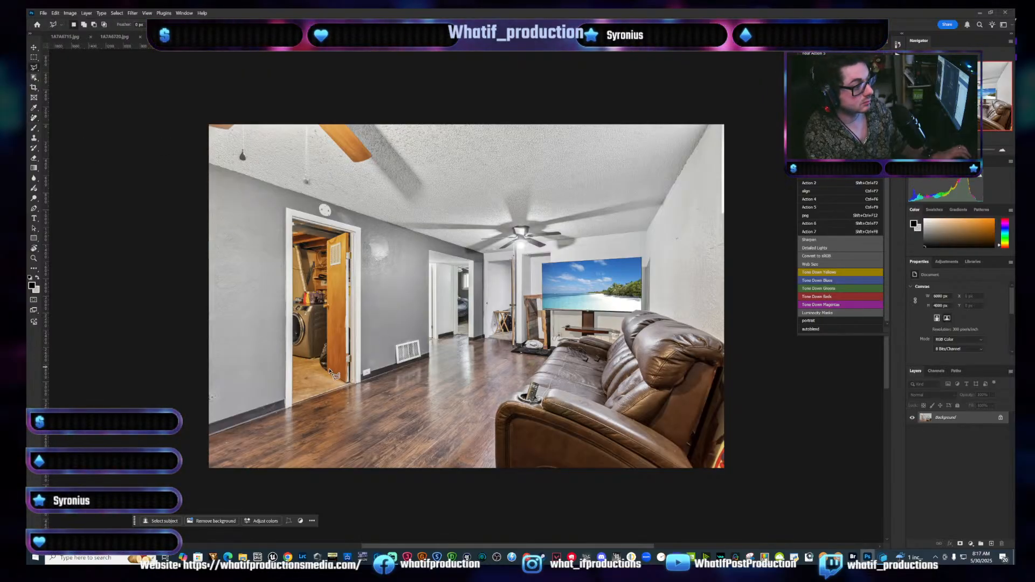
drag(325, 340, 320, 379)
key(ctrl+shift+F8)
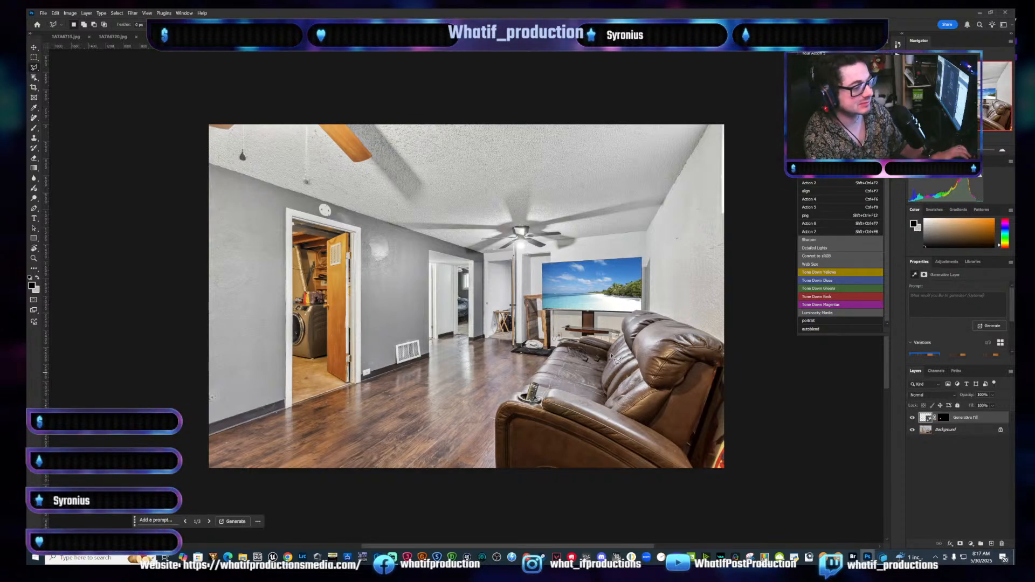
Outline the dark item on the floor beside the far end of the leather sofa and remove it with Generative Fill
click(553, 358)
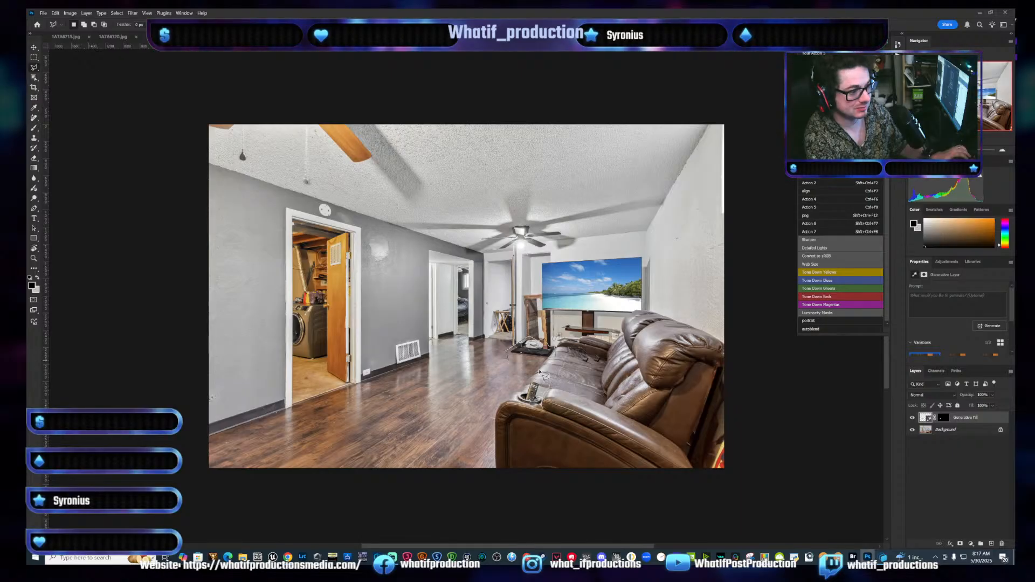
double_click(557, 372)
key(ctrl+shift+F2)
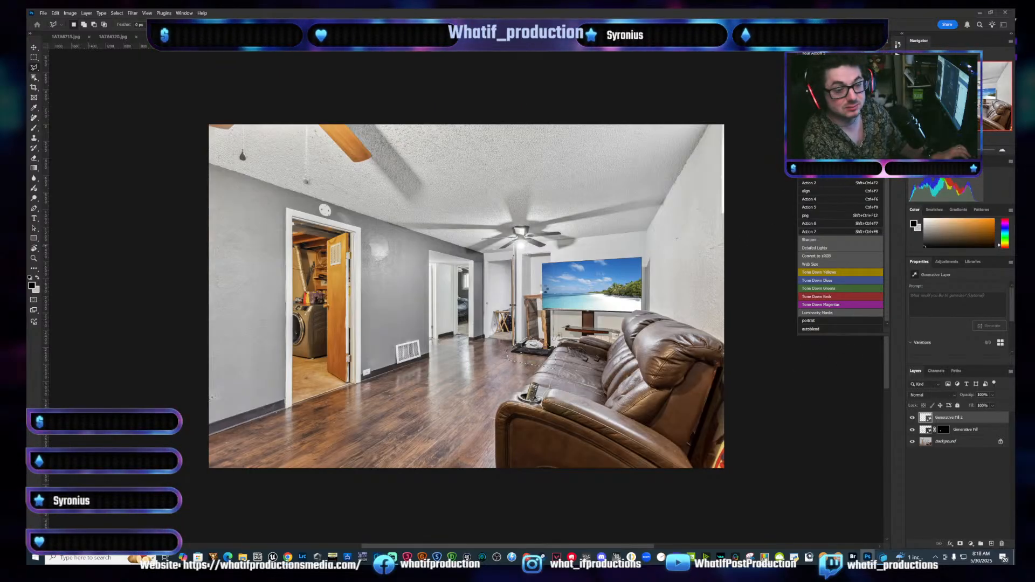
Outline the small items on the far seat of the leather sofa and remove them with Generative Fill
click(584, 367)
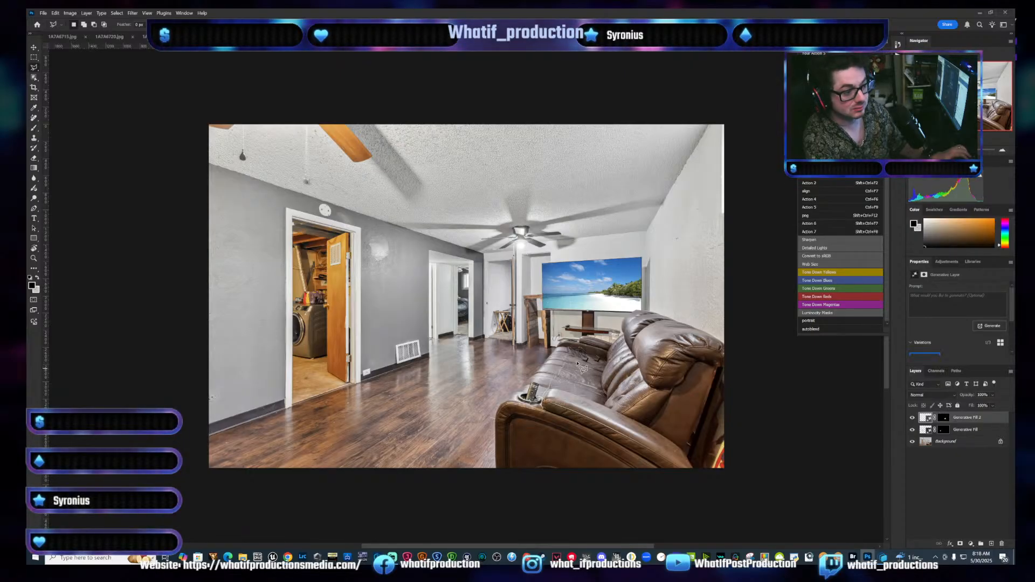
click(567, 345)
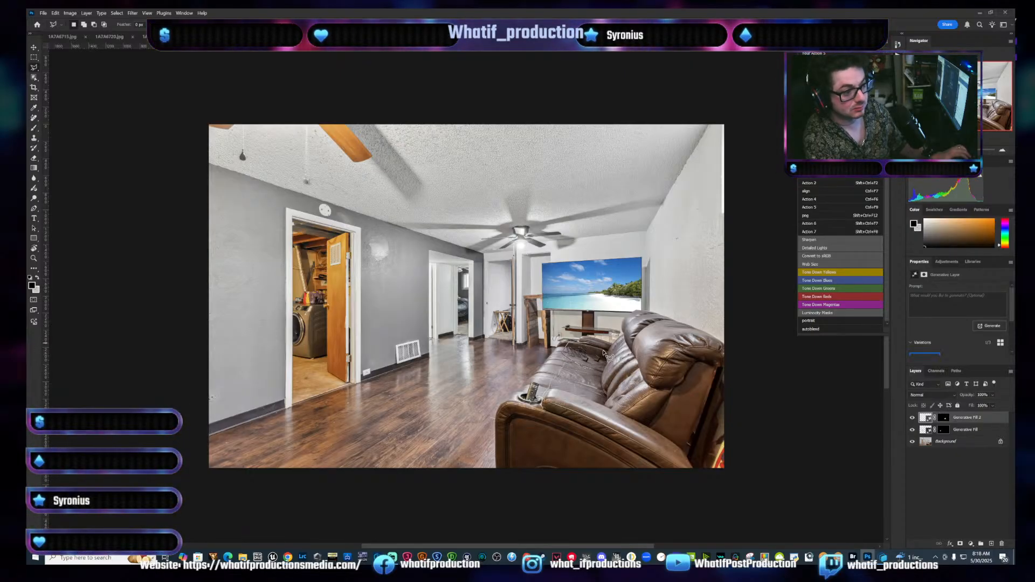
click(589, 344)
click(608, 355)
click(603, 368)
click(586, 371)
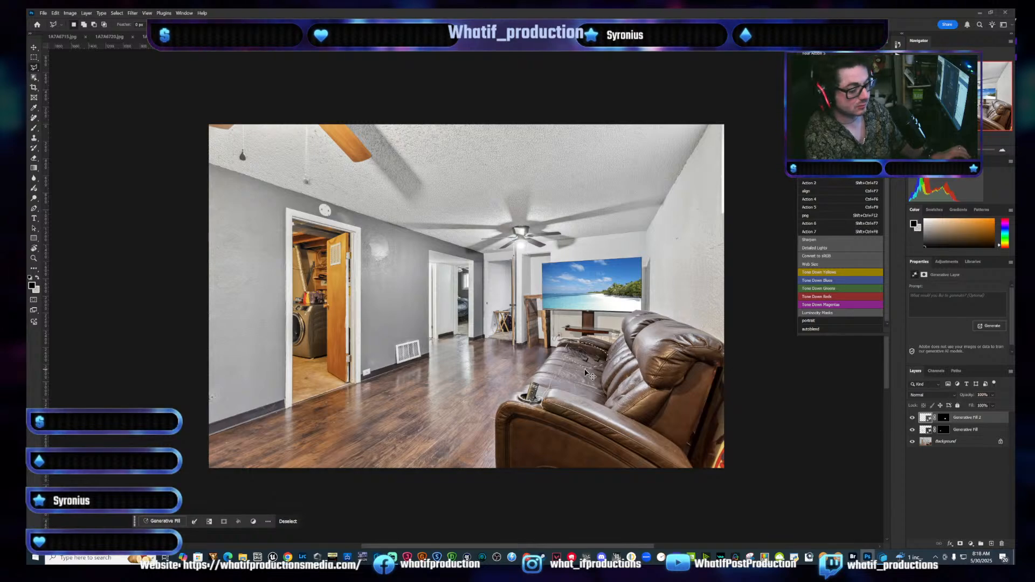
key(ctrl+shift+F2)
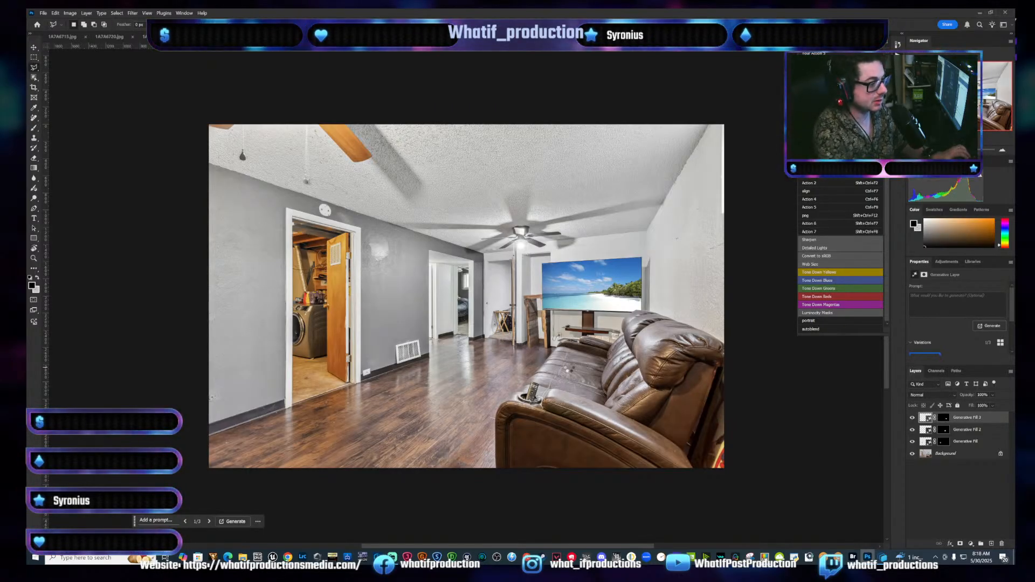
In the bedroom closet photo, outline the red broom leaning beyond the doorway and remove it with Generative Fill
key(ctrl+Tab)
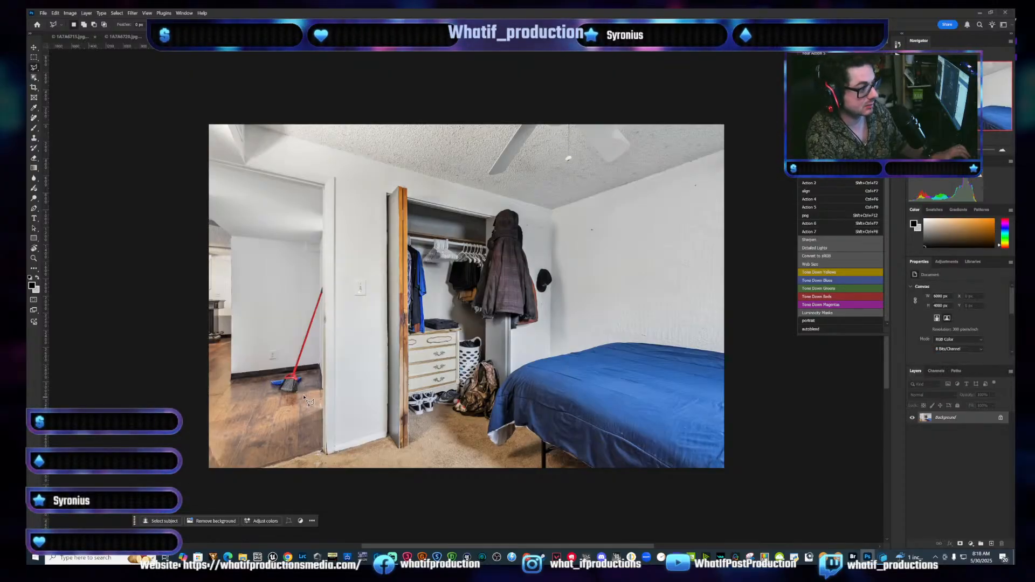
click(309, 387)
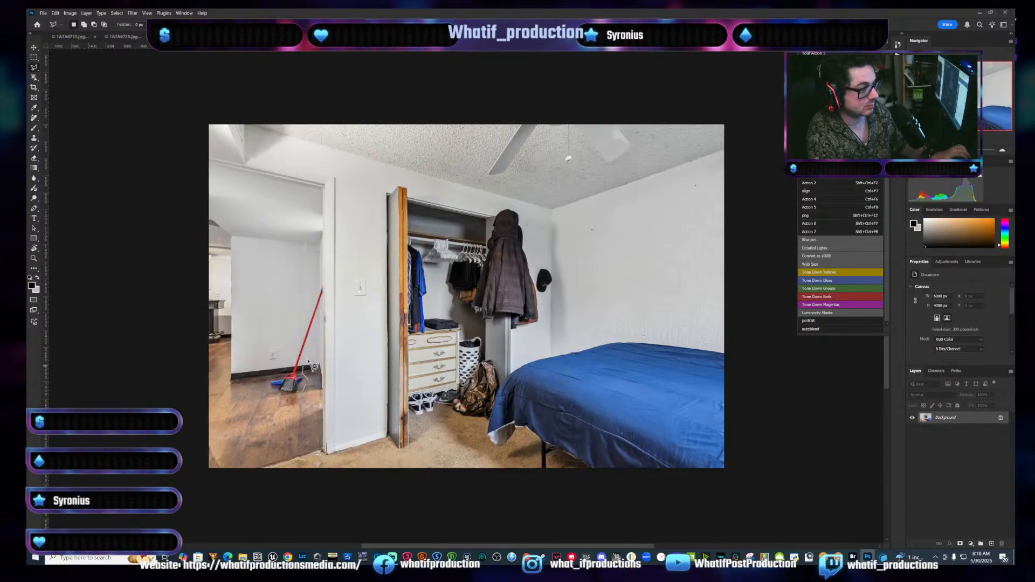
click(328, 283)
click(304, 281)
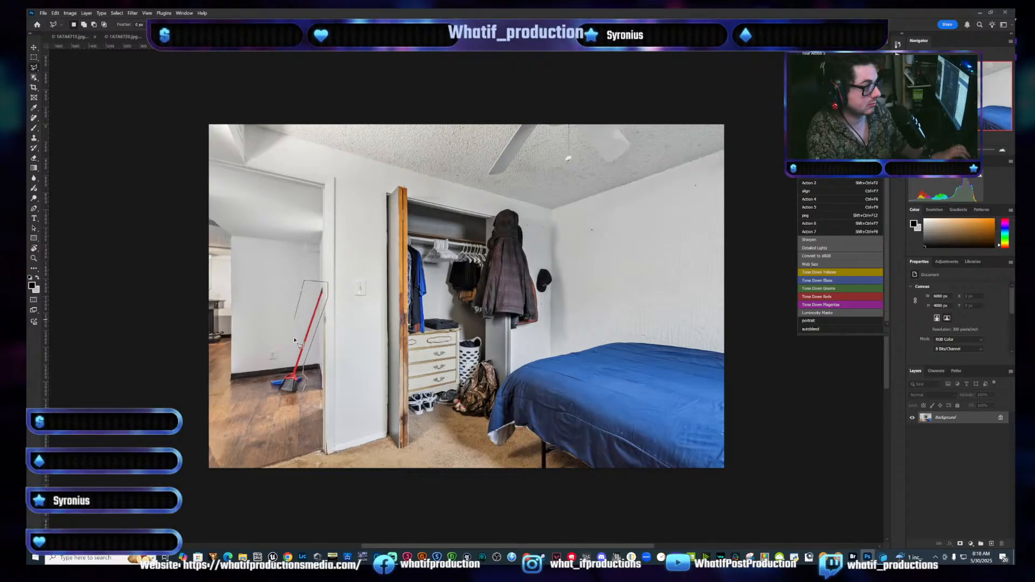
click(283, 373)
click(260, 384)
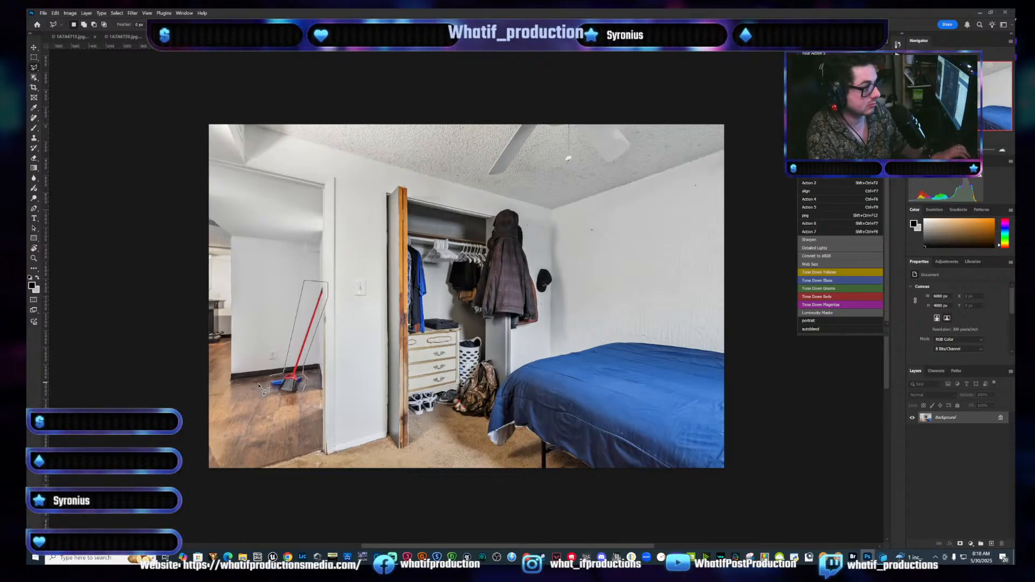
click(285, 406)
double_click(310, 408)
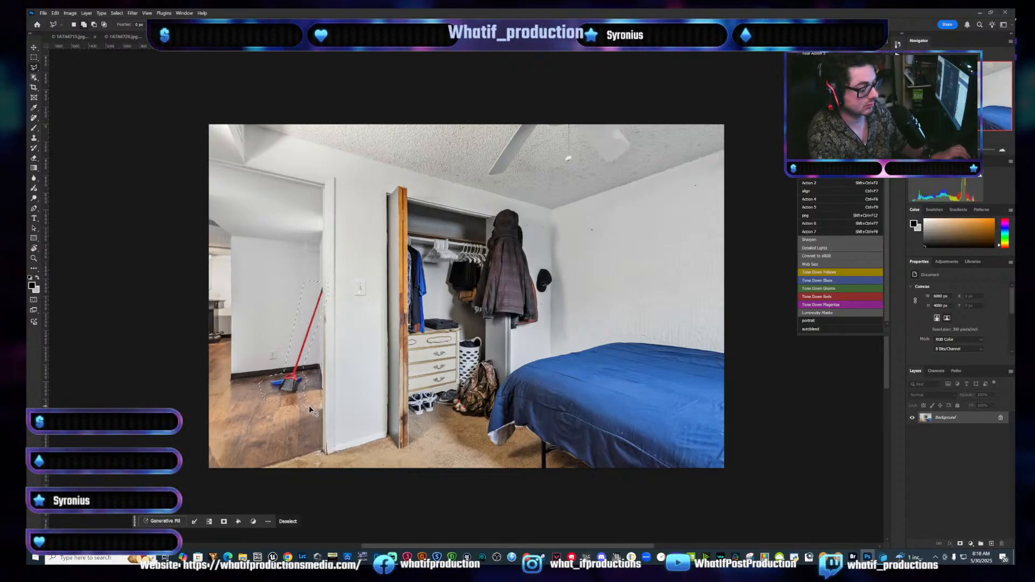
key(ctrl+shift+F8)
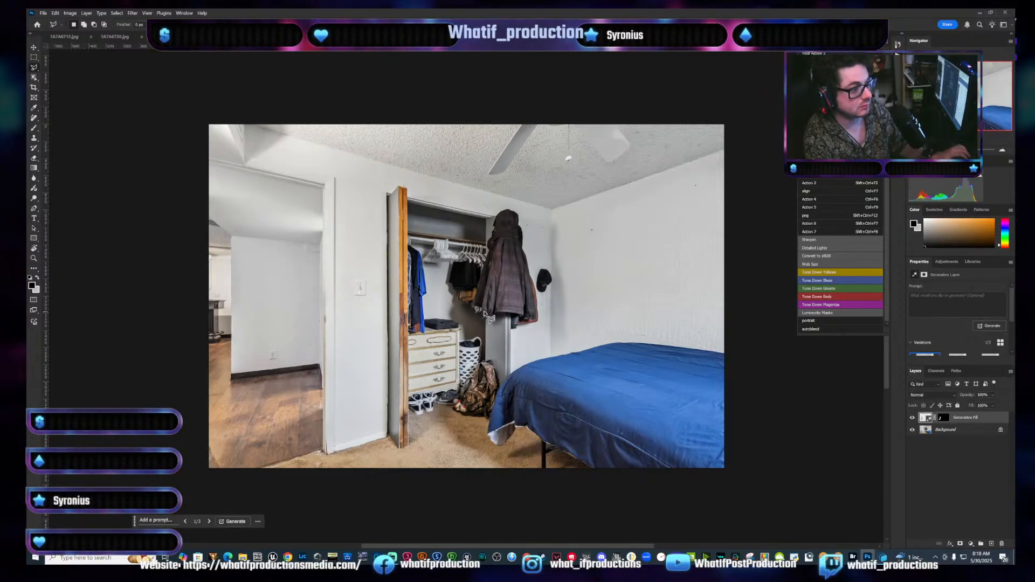
Outline the coats hanging on the closet door and the black cap on the wall and remove them with Generative Fill
click(467, 306)
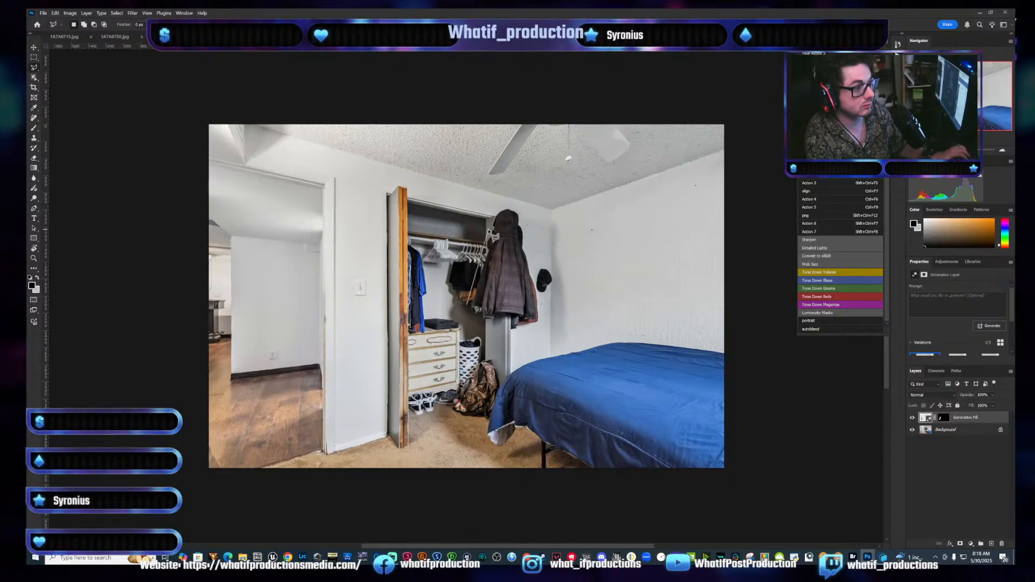
click(493, 204)
click(563, 211)
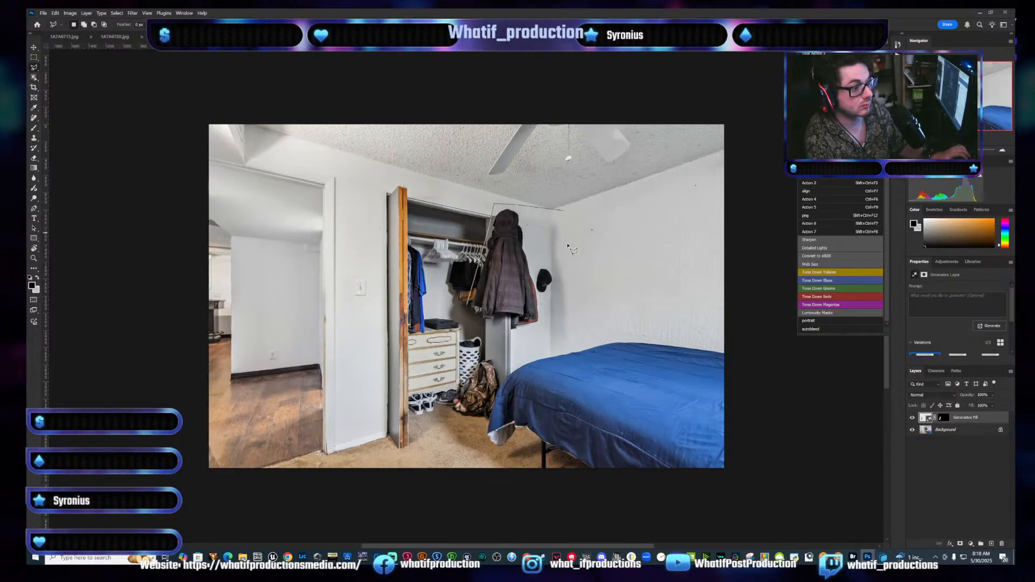
click(573, 336)
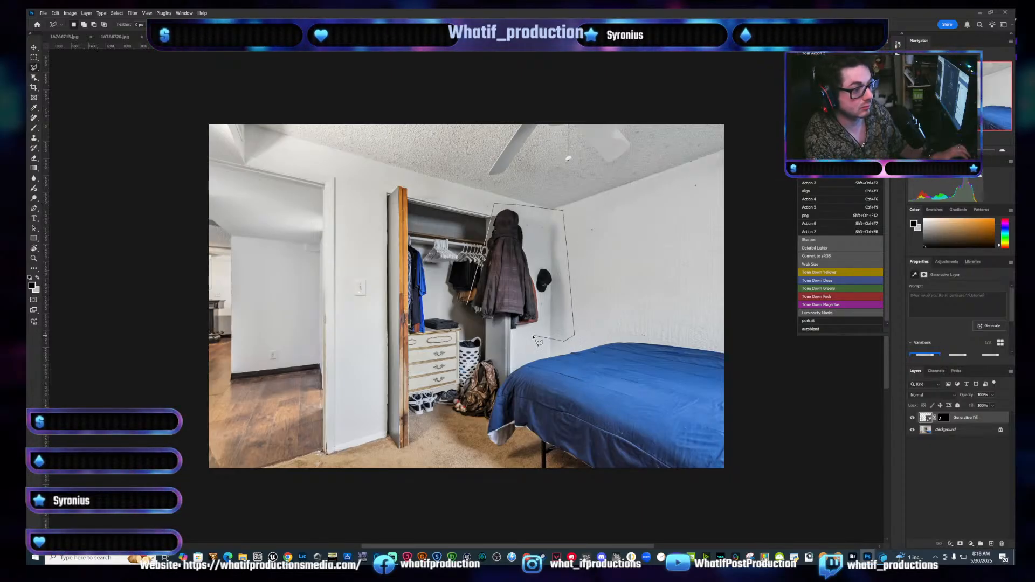
double_click(471, 322)
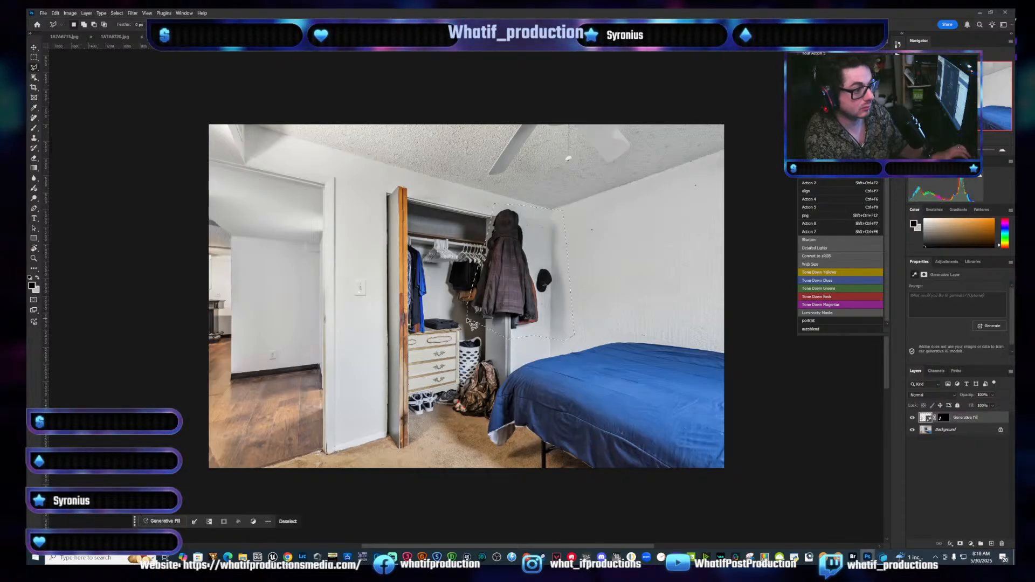
key(ctrl+shift+F8)
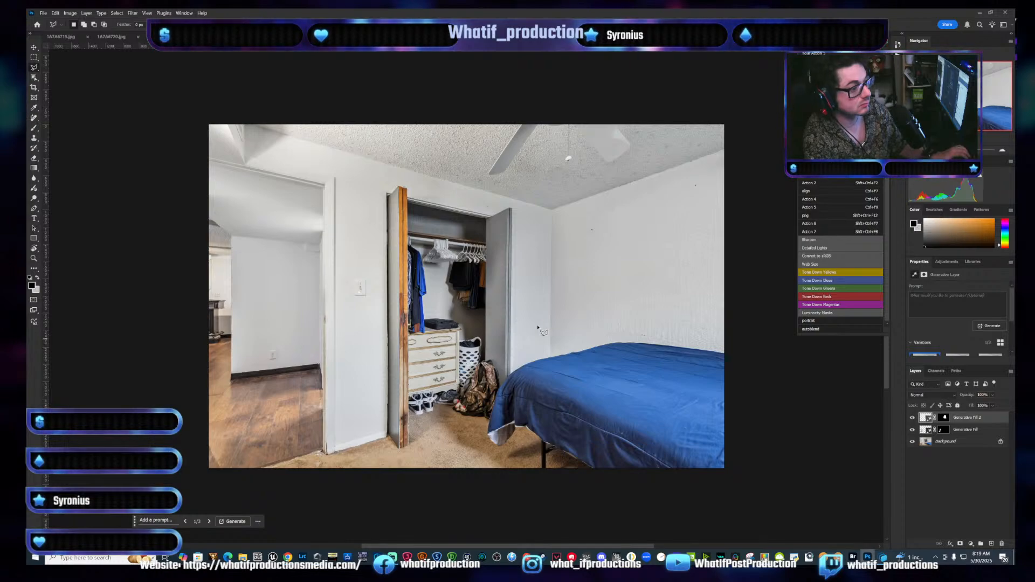
Outline the backpack and shoes on the closet floor beside the bed and remove them with Generative Fill
click(505, 387)
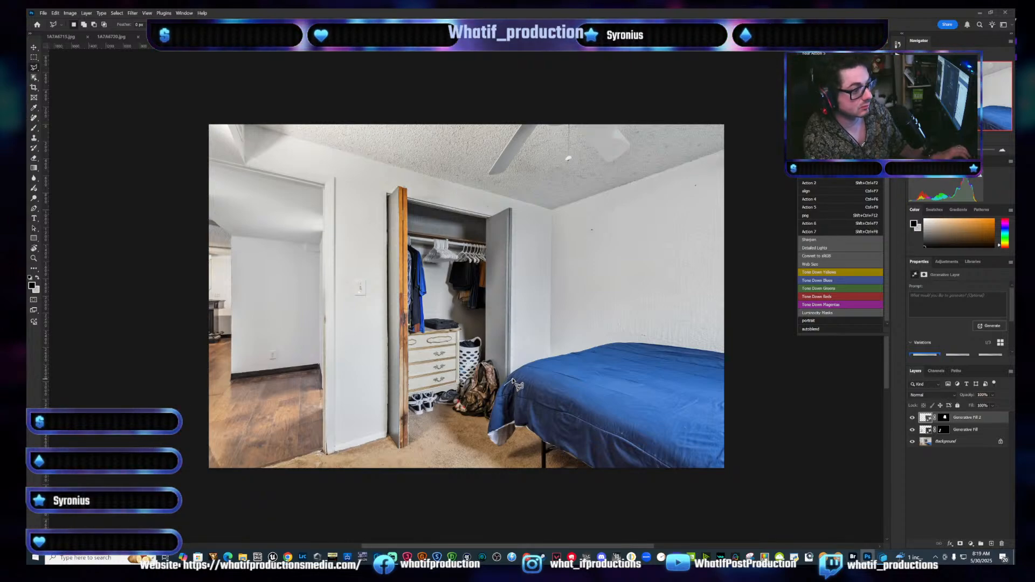
click(489, 355)
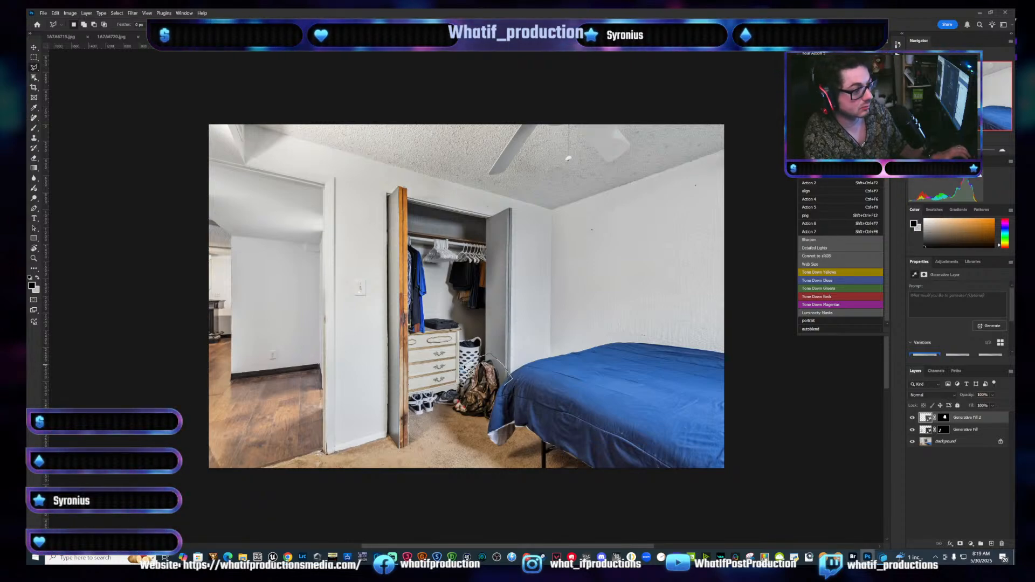
click(464, 367)
click(458, 386)
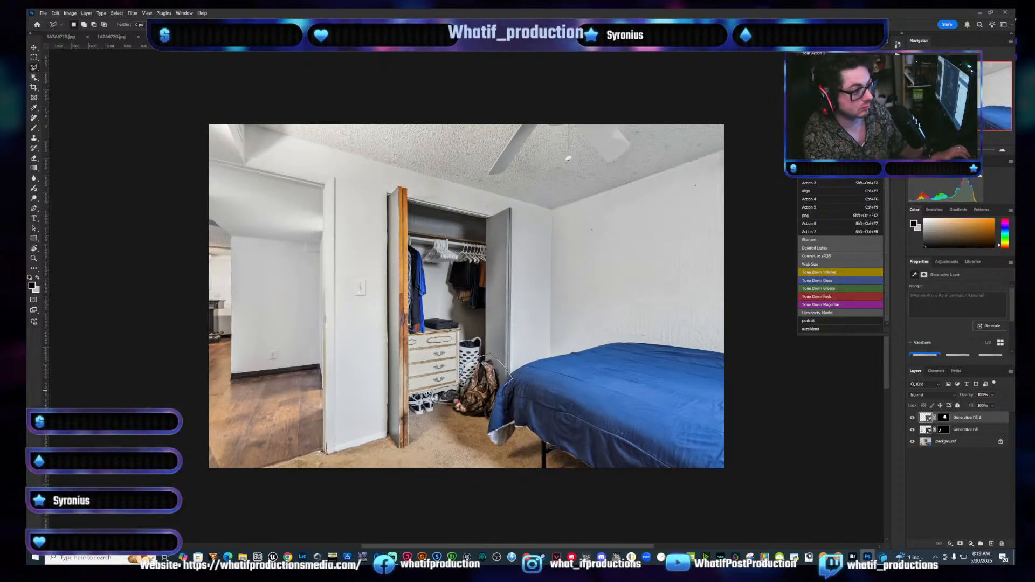
click(407, 396)
click(408, 414)
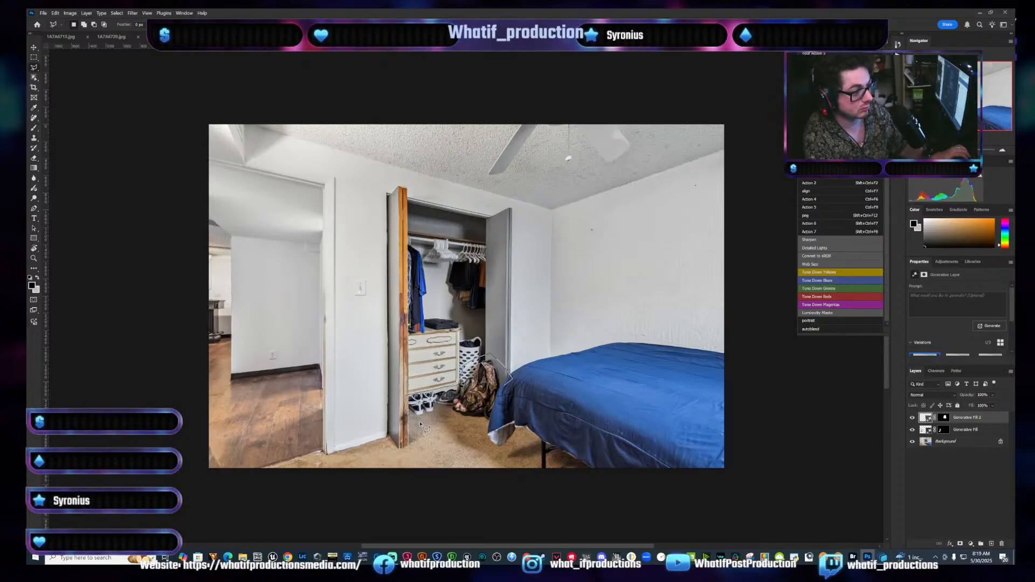
double_click(497, 419)
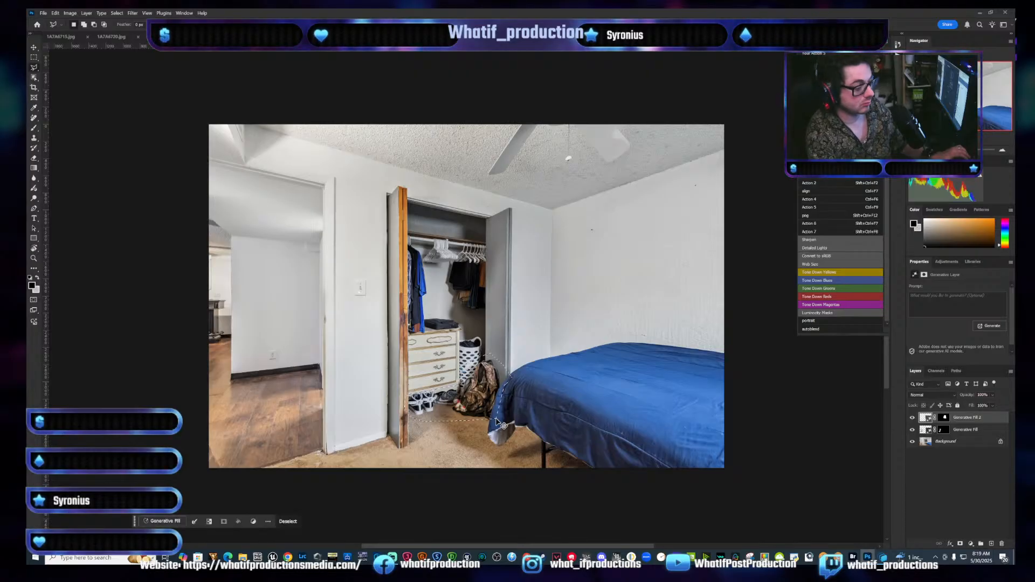
key(ctrl+shift+F8)
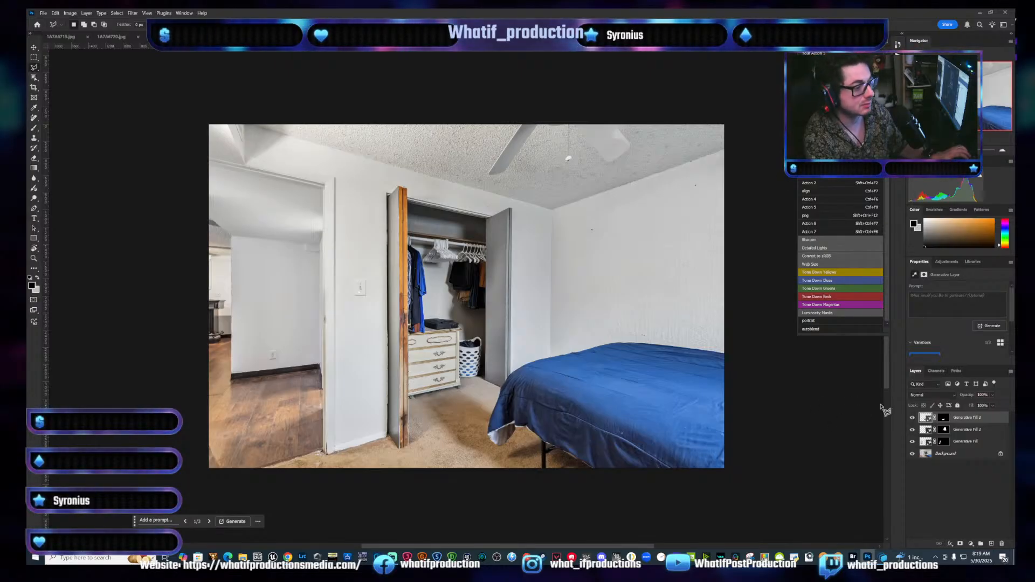
Compare the three generated variations of the closet floor and choose the second one
scroll(1003, 309, down, 2)
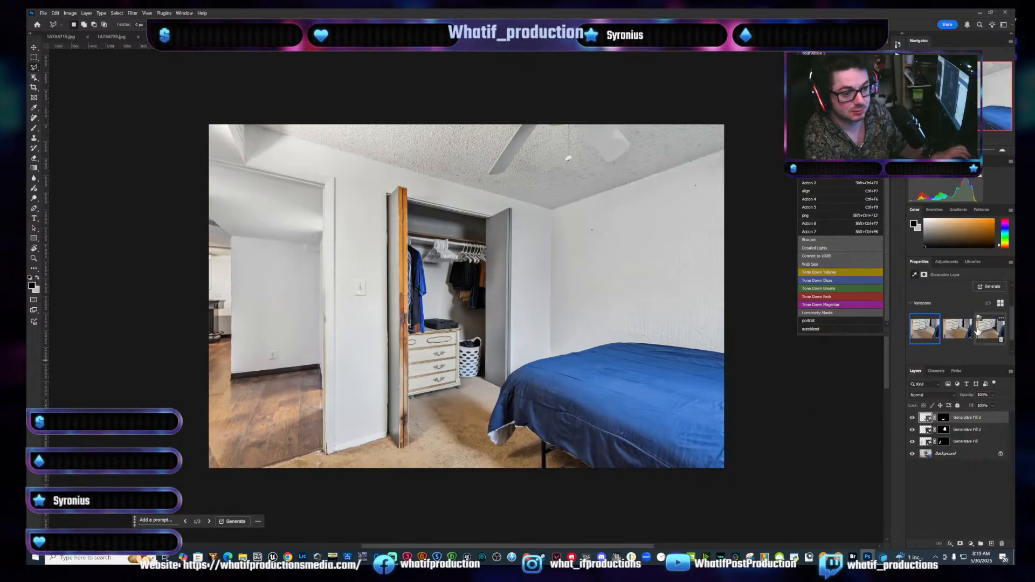
click(957, 334)
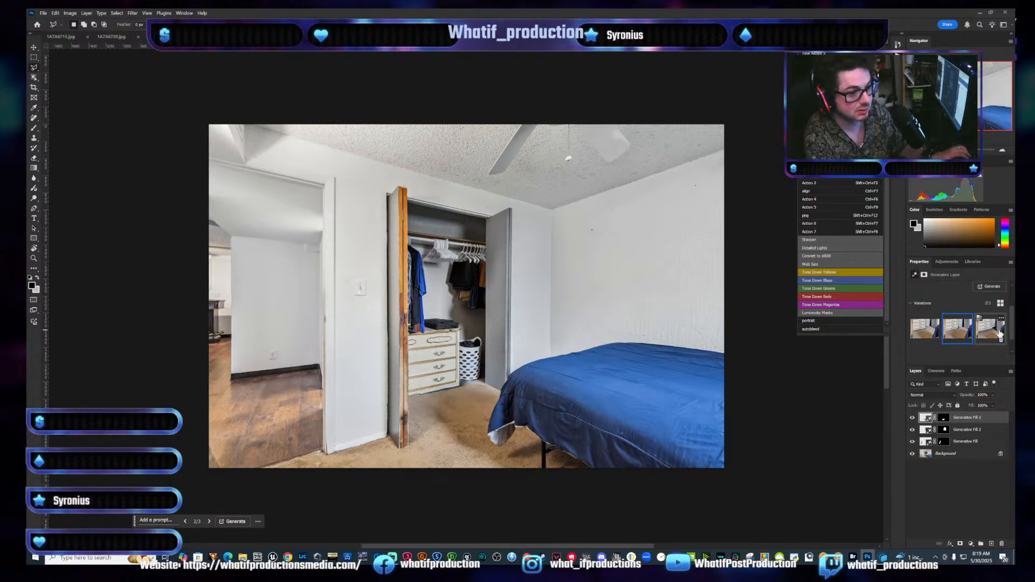
click(991, 334)
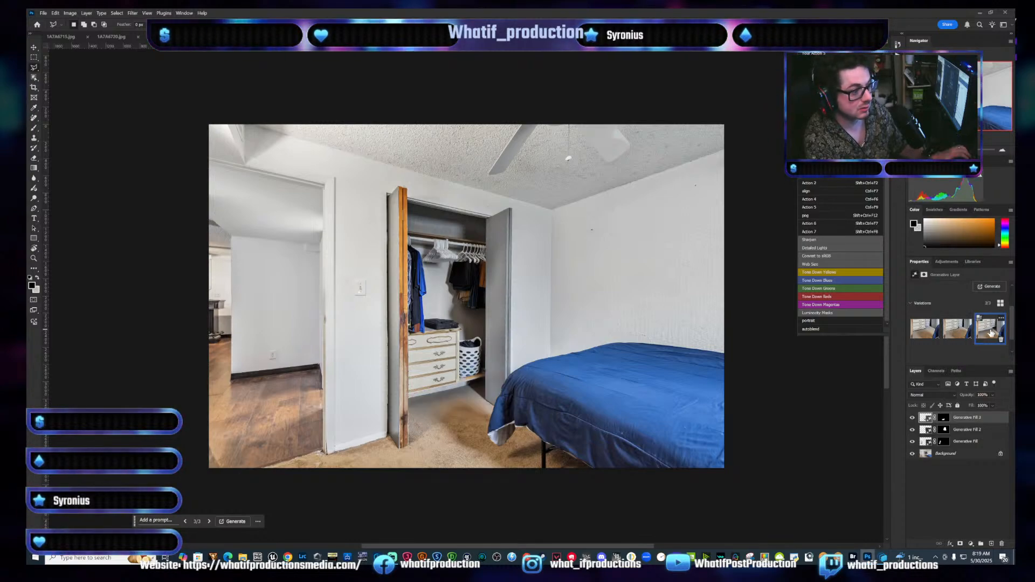
click(925, 330)
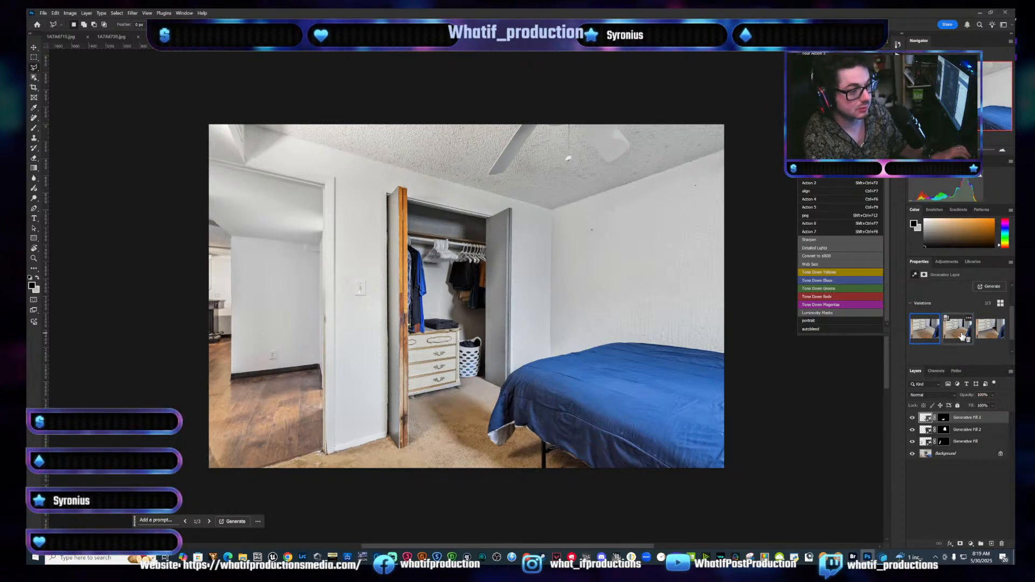
click(949, 337)
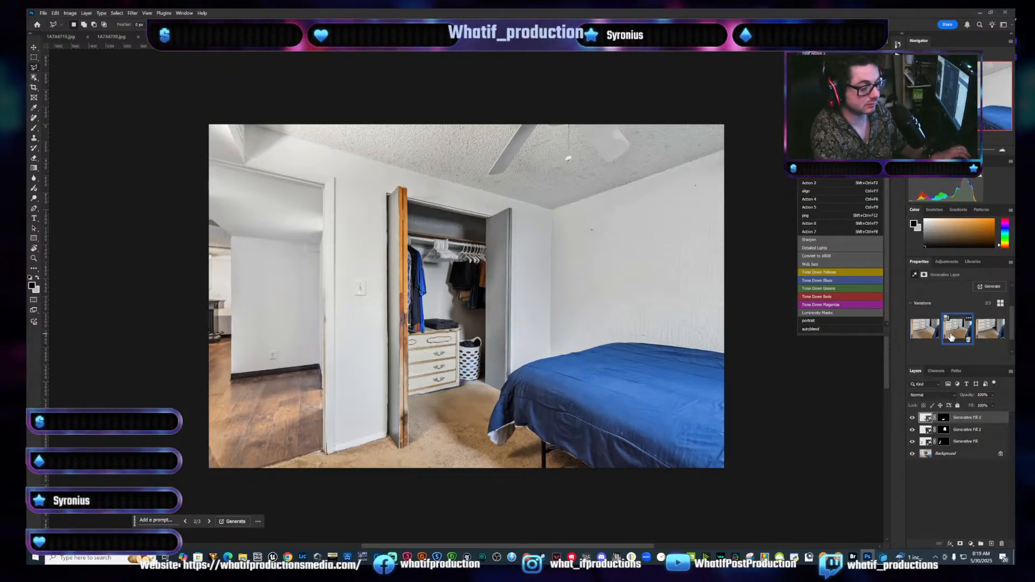
In the bedroom photo with the air conditioner, outline the black tower fan and the loose cords along the gray wall and remove them with Generative Fill
key(ctrl+Tab)
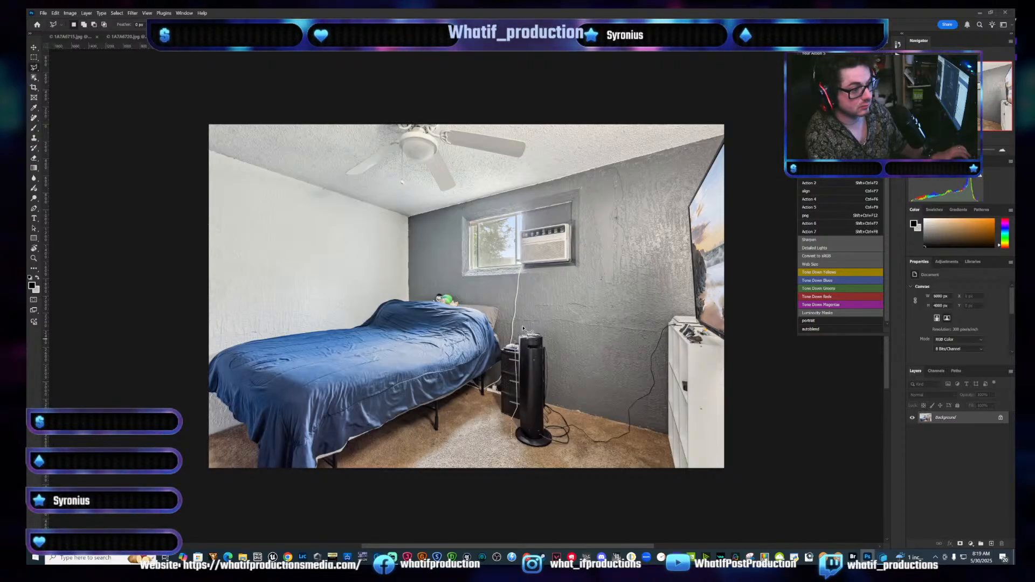
mouse_move(523, 328)
mouse_down()
mouse_move(554, 332)
mouse_move(551, 410)
mouse_move(595, 436)
mouse_move(621, 430)
mouse_move(626, 394)
mouse_move(646, 384)
mouse_move(649, 334)
mouse_move(675, 320)
mouse_move(661, 395)
mouse_move(636, 416)
mouse_move(633, 440)
mouse_move(594, 454)
mouse_move(513, 455)
mouse_up()
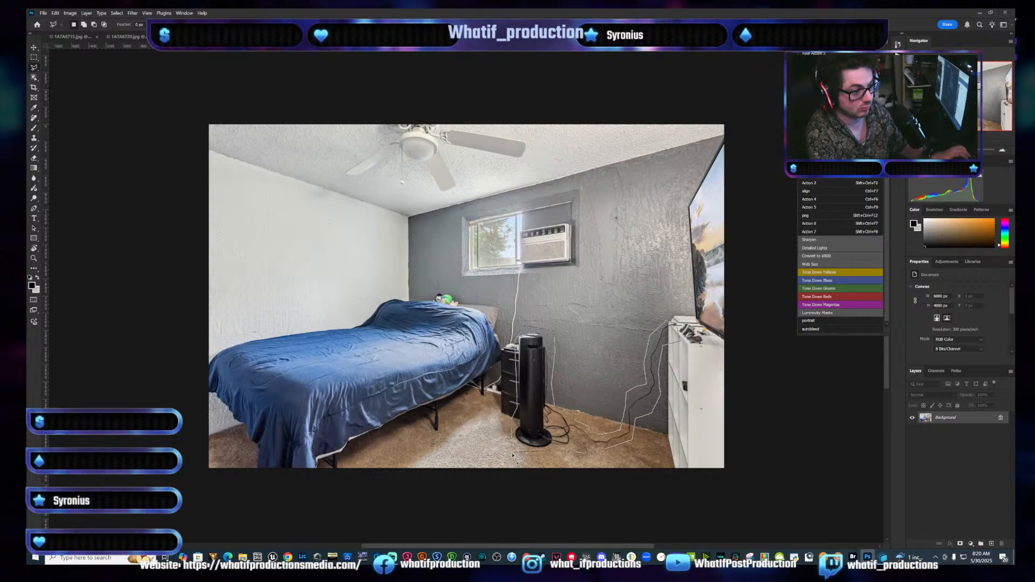
click(512, 455)
key(ctrl+shift+F8)
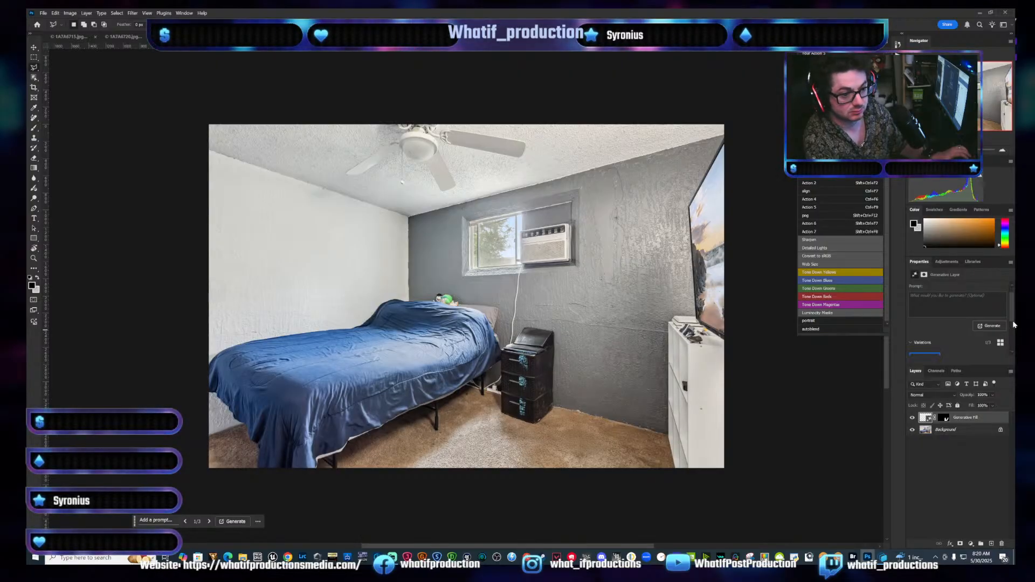
Choose the second generated variation for the area around the black drawers by the gray wall
scroll(1013, 323, down, 2)
click(950, 320)
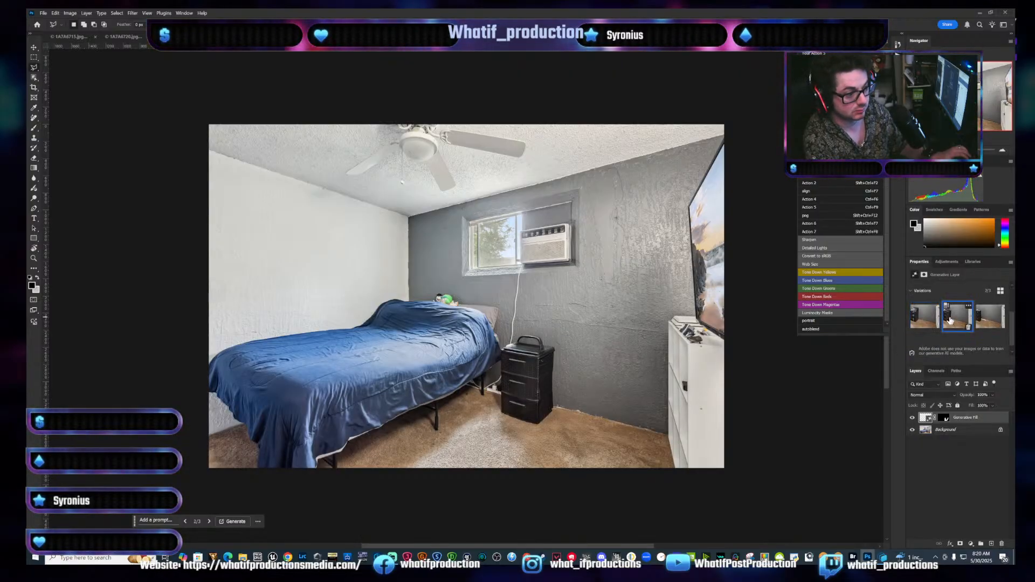
Switch to the photo with the white dog on the bed, outline the dog, and remove it with Generative Fill
key(ctrl+Tab)
key(ctrl+Tab)
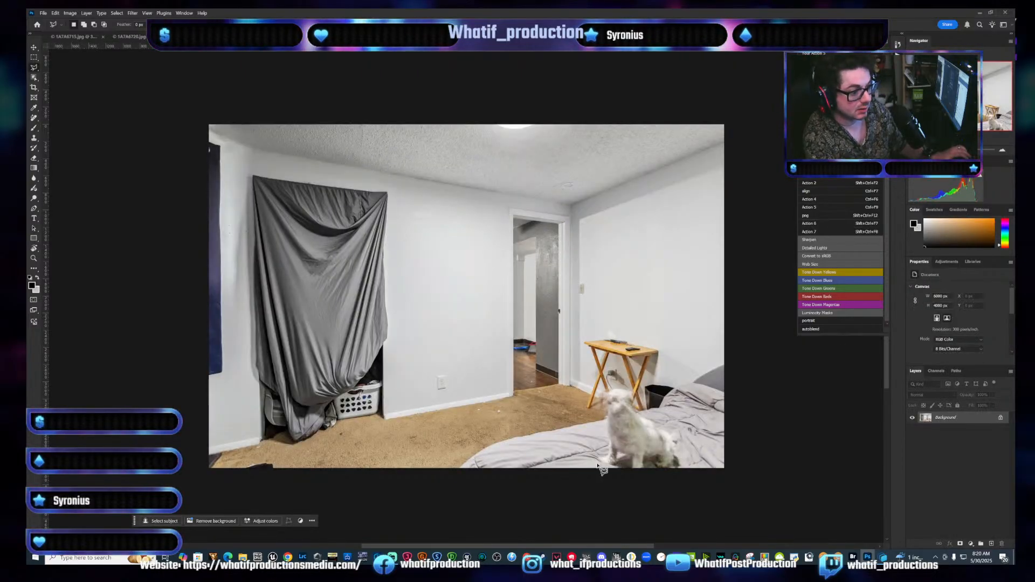
mouse_move(603, 452)
mouse_down()
mouse_move(597, 390)
mouse_move(629, 388)
mouse_move(645, 412)
mouse_move(677, 424)
mouse_move(679, 462)
mouse_move(693, 474)
mouse_move(680, 483)
mouse_move(589, 474)
mouse_up()
key(ctrl+shift+F8)
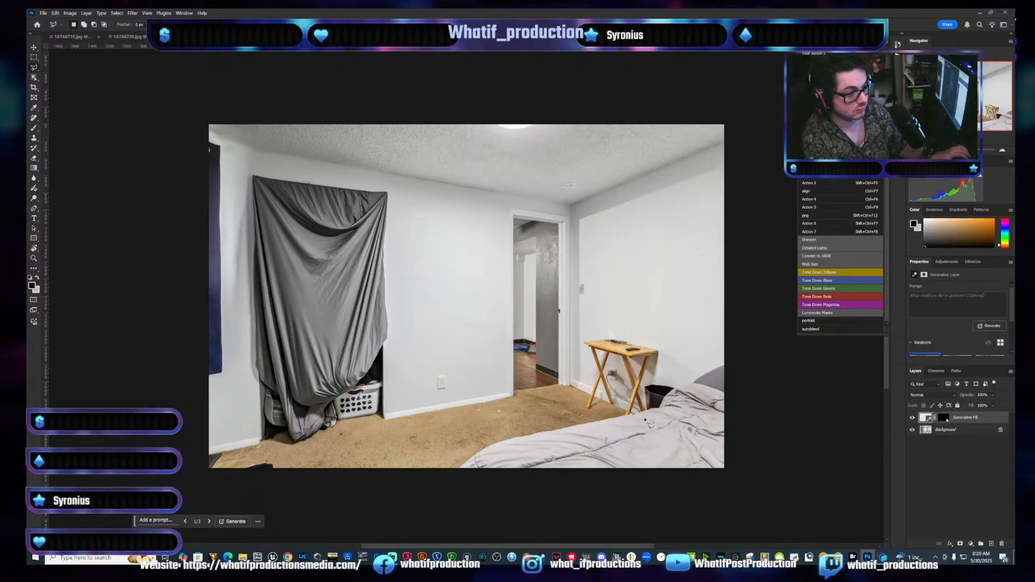
Outline the black basket between the folding table and the bed and remove it with Generative Fill
click(642, 401)
click(643, 379)
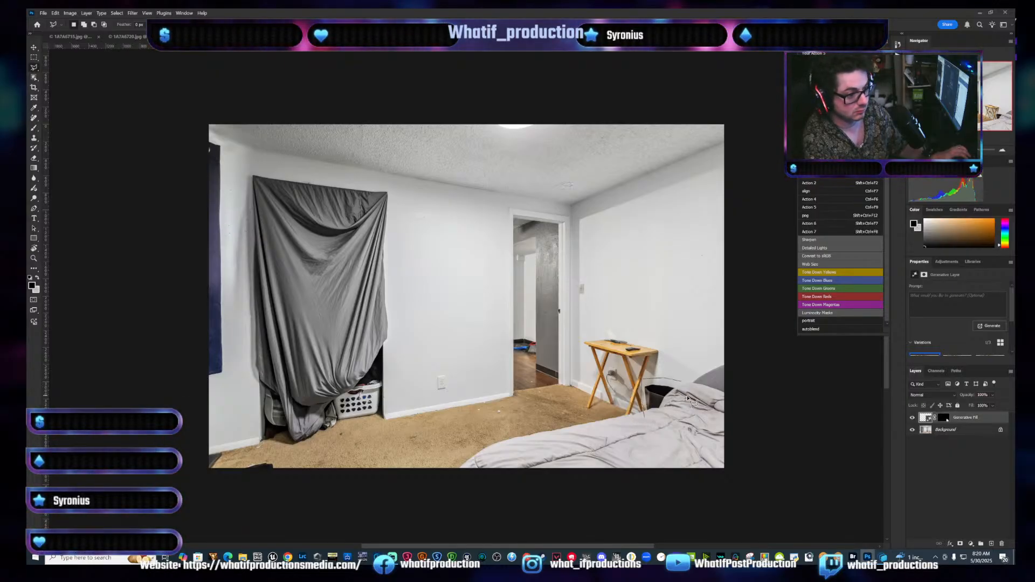
click(689, 399)
click(662, 419)
key(ctrl+shift+F8)
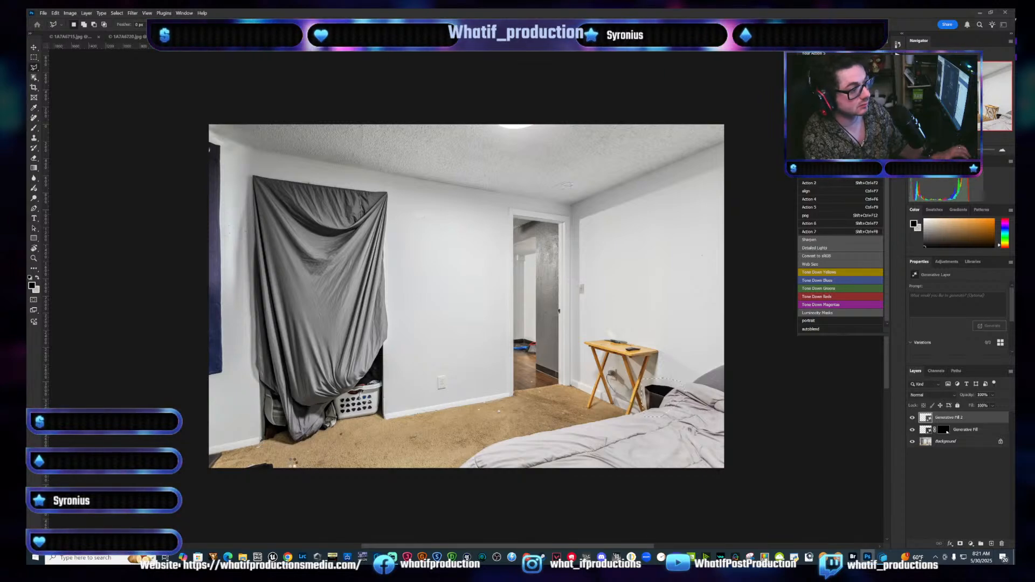
Outline the dark object on the carpet at the photo's lower edge and remove it with Generative Fill
mouse_move(280, 471)
mouse_down()
mouse_move(269, 459)
mouse_move(240, 467)
mouse_move(230, 487)
mouse_move(280, 495)
mouse_up()
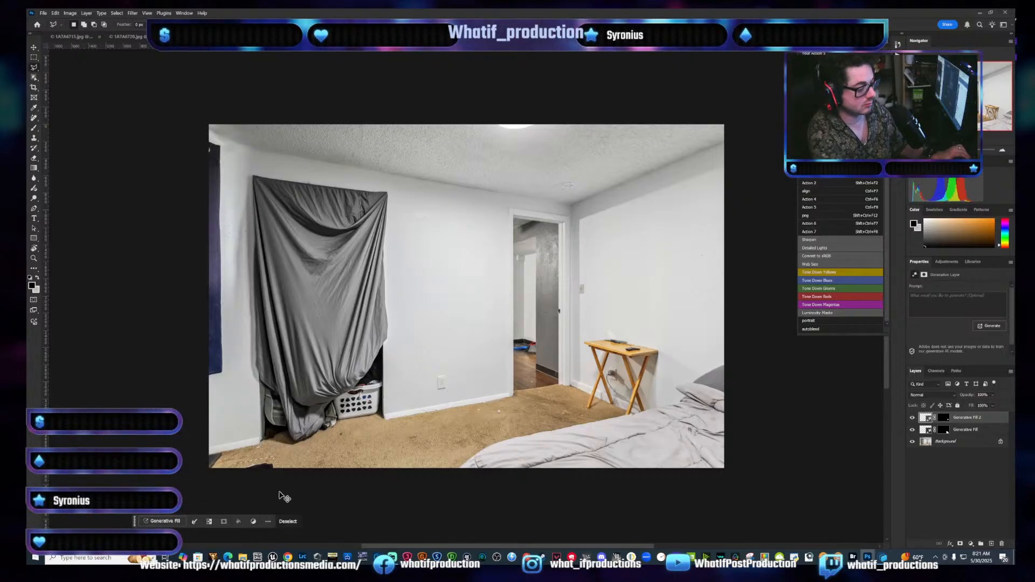
key(ctrl+F6)
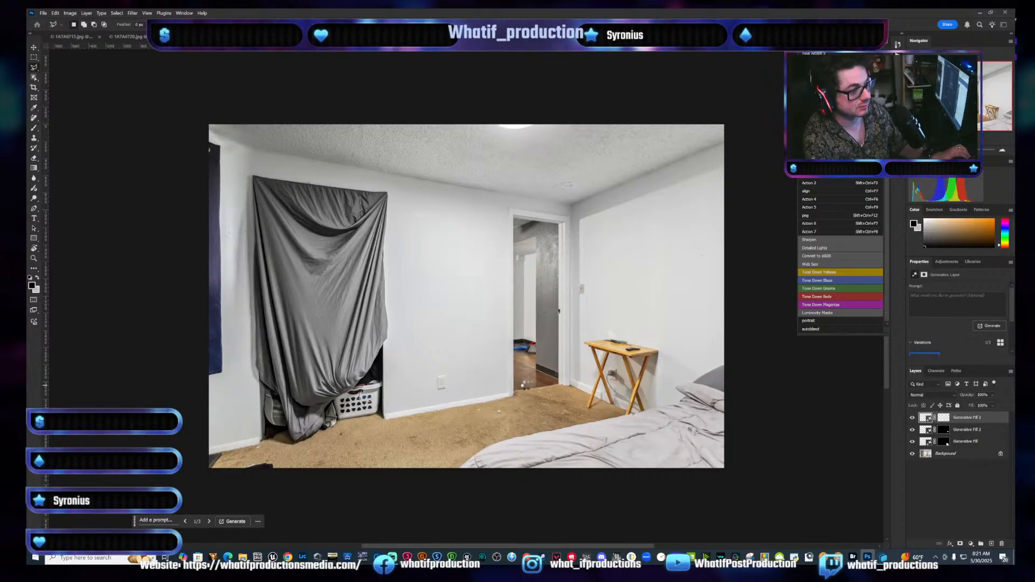
Try replacing the lower curtain, laundry basket and clutter with Generative Fill, choosing the third variation
click(248, 354)
click(389, 342)
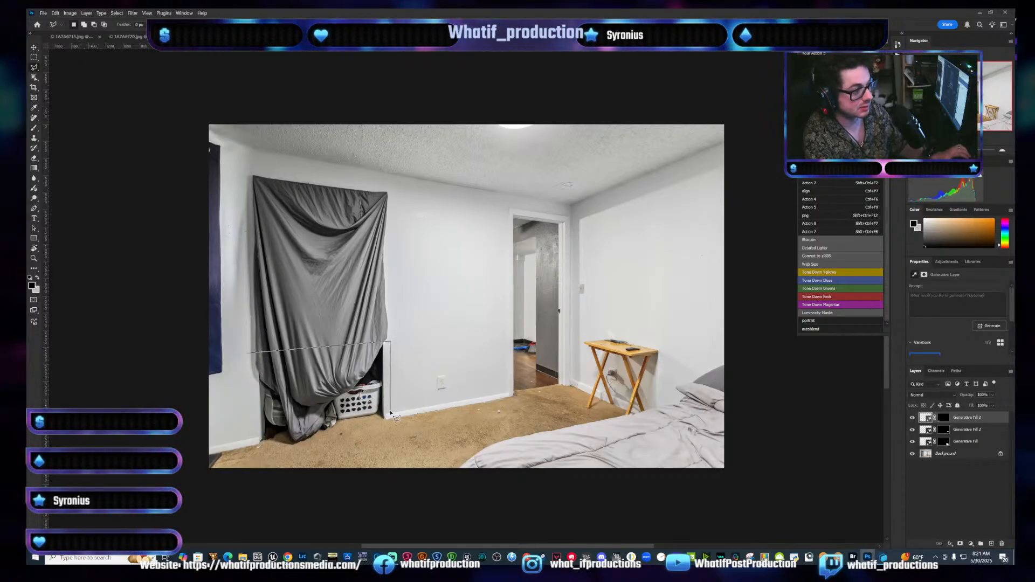
click(390, 413)
click(348, 441)
click(276, 455)
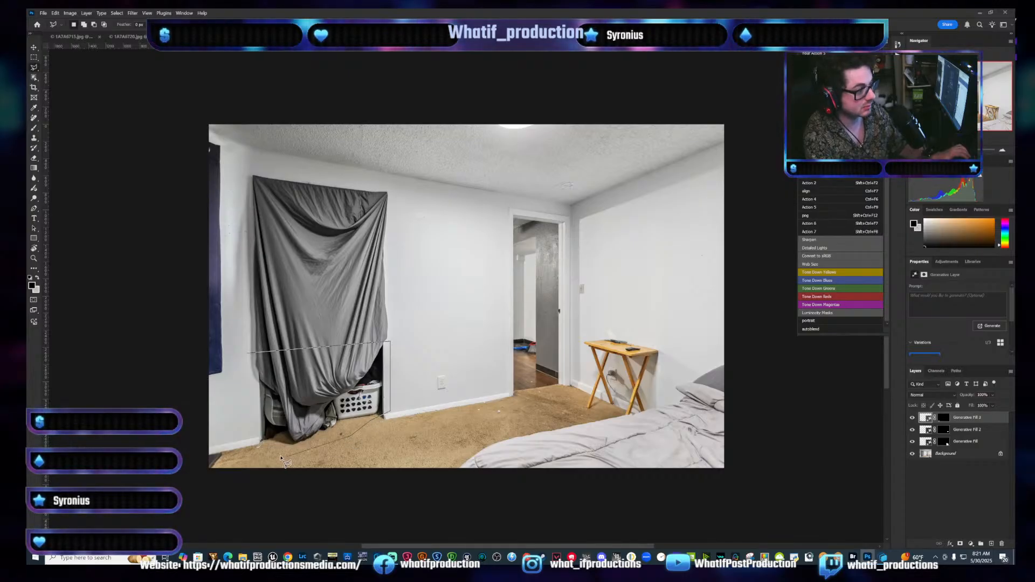
double_click(256, 447)
key(ctrl+shift+F8)
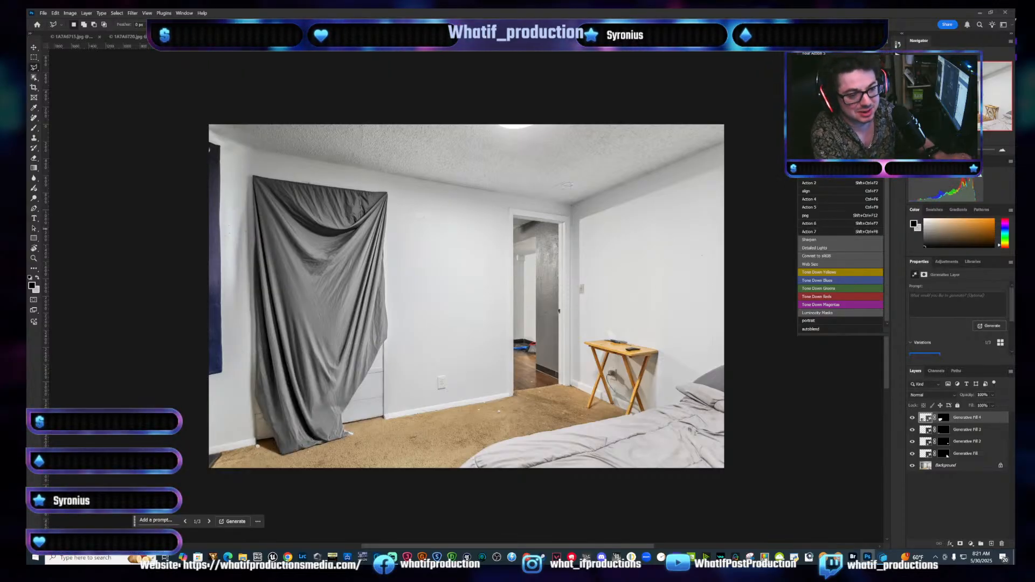
scroll(1010, 307, down, 3)
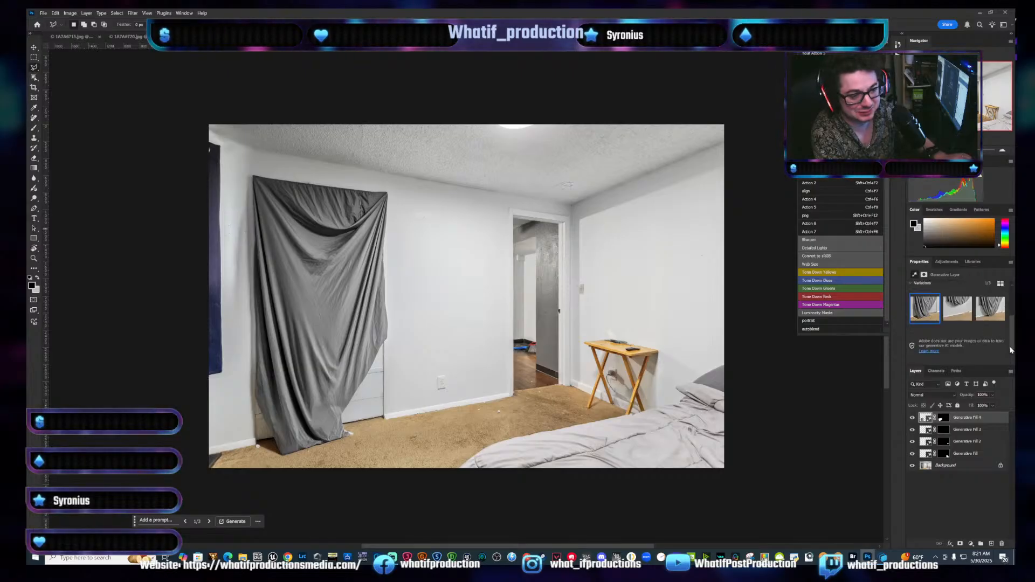
click(987, 314)
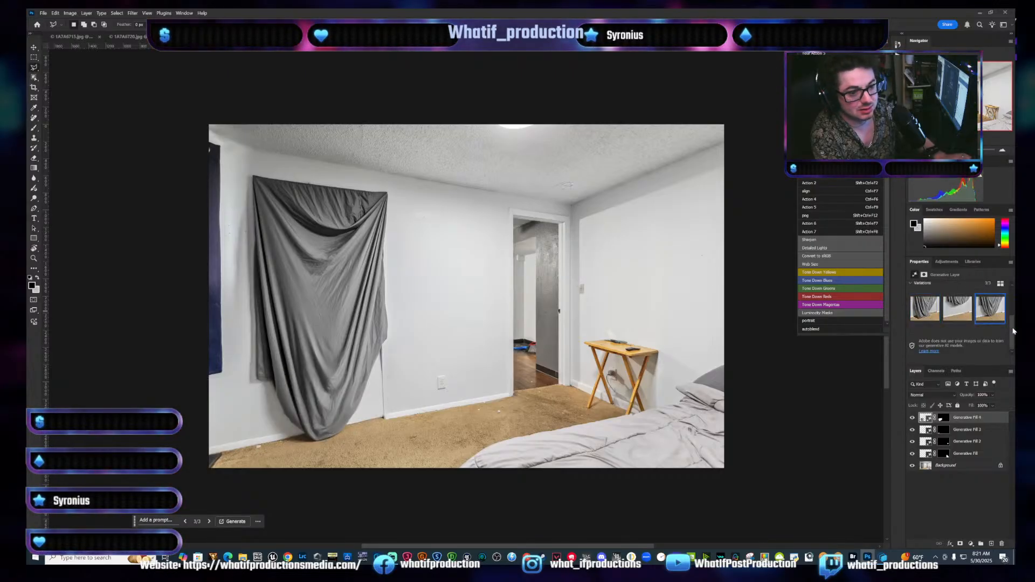
Try regenerating the area under the hanging sheet with the prompt "curtain" and bring up the new variations
scroll(1011, 324, up, 3)
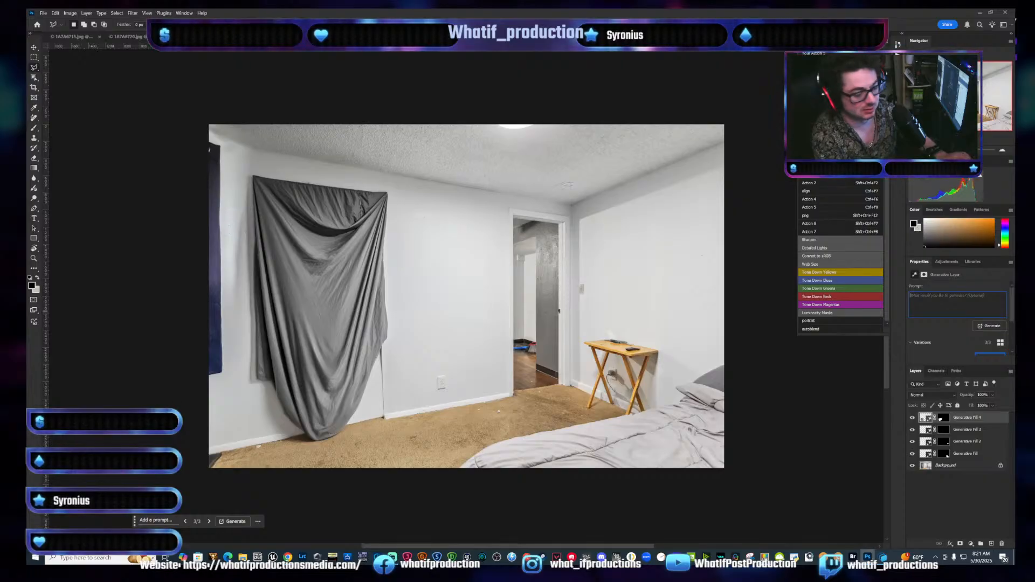
text(curtain)
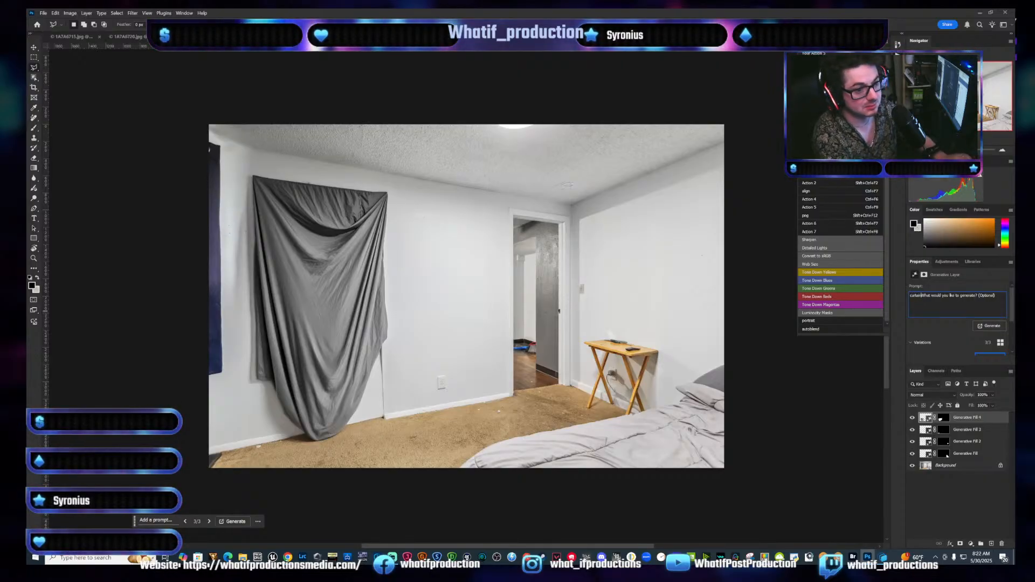
key(ctrl+a)
text(cu)
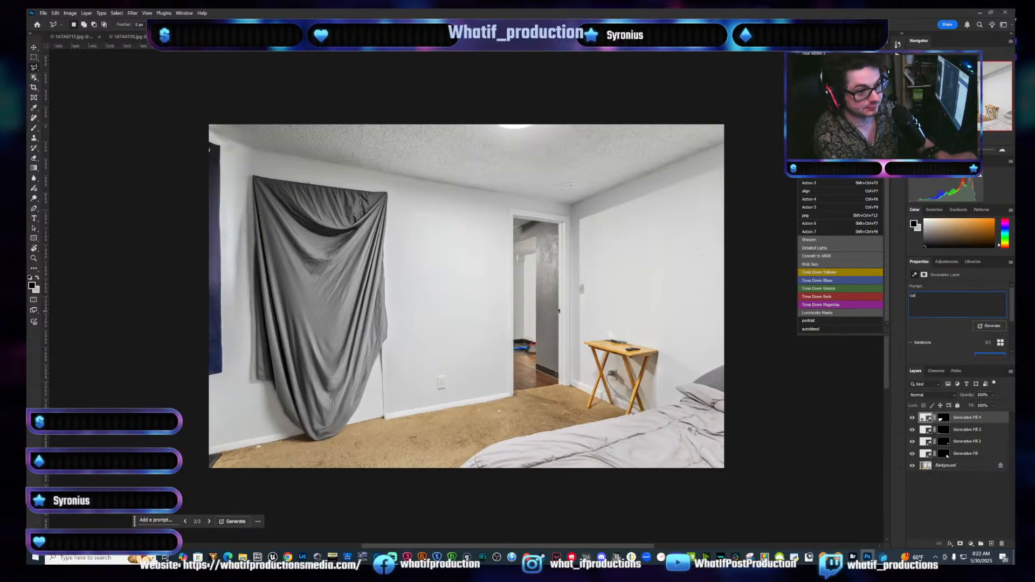
key(Return)
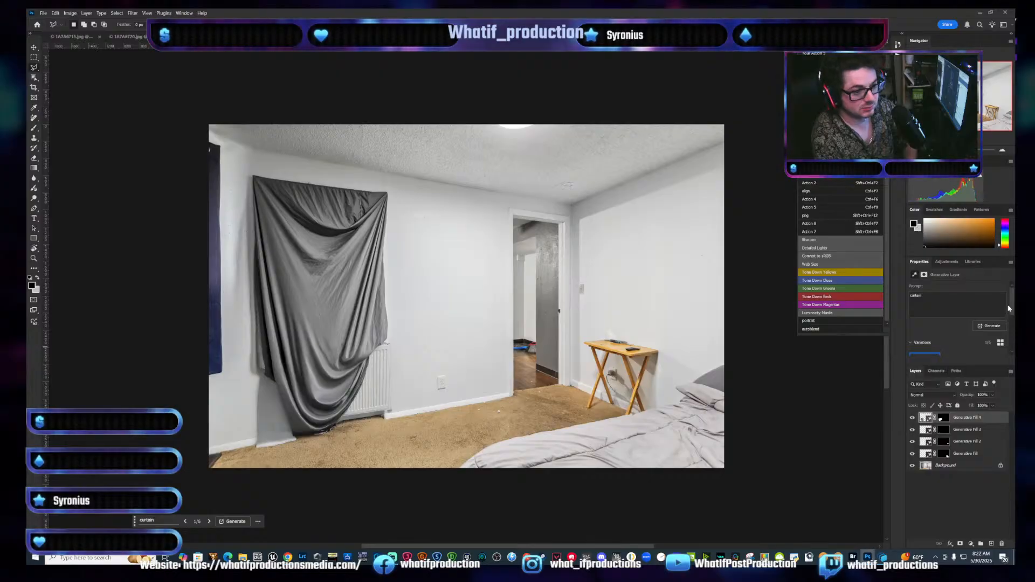
drag(1012, 300, 1012, 319)
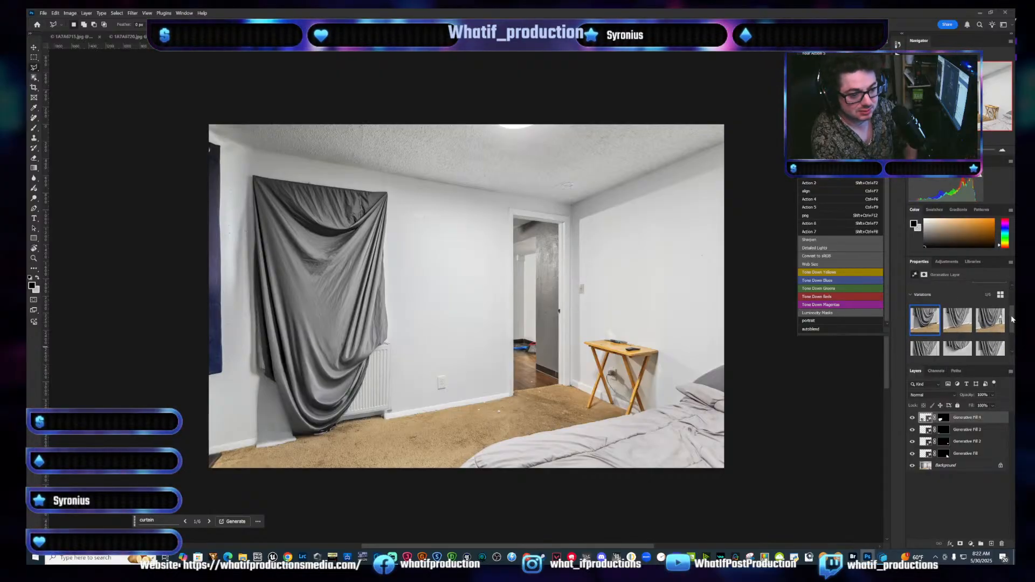
Hide the curtain area's generative layer and merge all the layers into the background
click(912, 418)
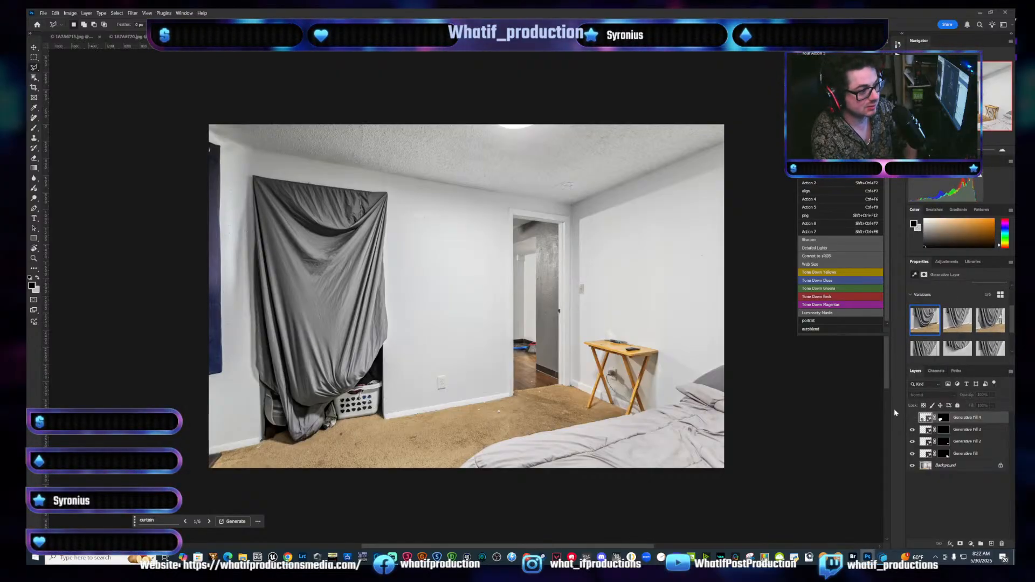
click(969, 472)
right_click(969, 471)
click(971, 452)
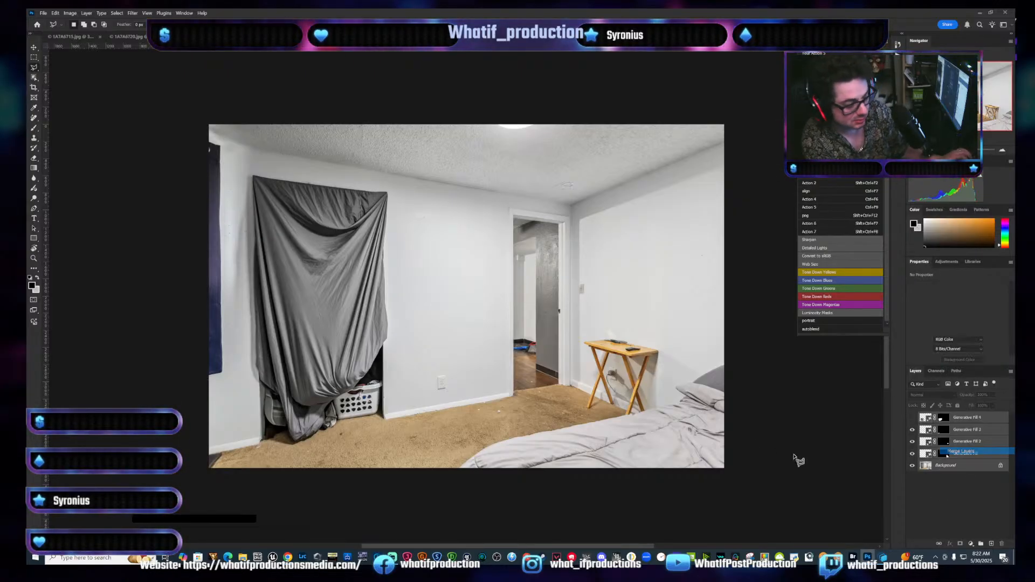
Paint over the small specks on the carpet and doorway floor with the Remove tool, reducing the brush size for the smaller spots
key(j)
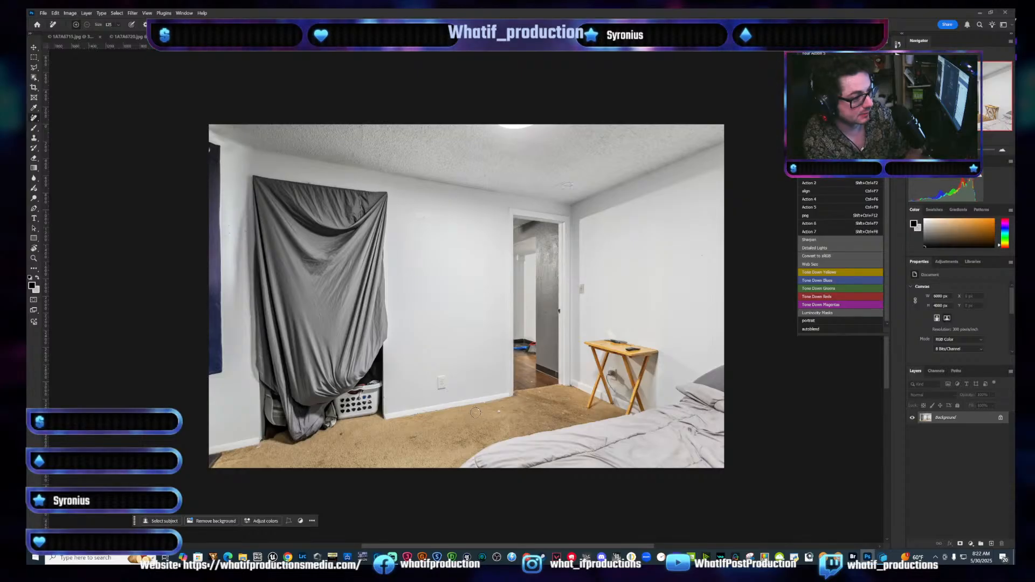
drag(478, 412, 494, 414)
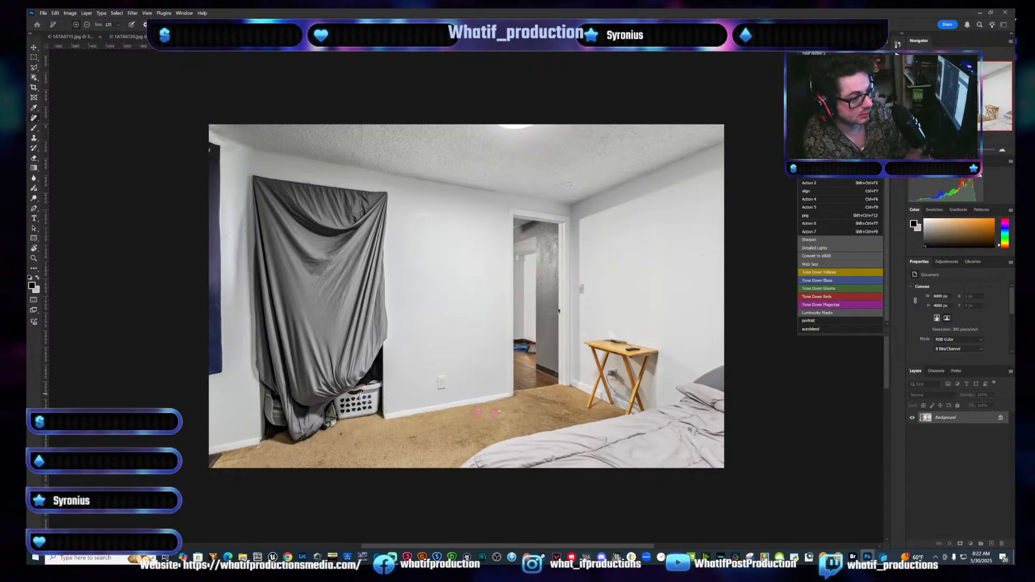
click(564, 415)
key(bracketleft)
key(bracketleft)
key(bracketleft)
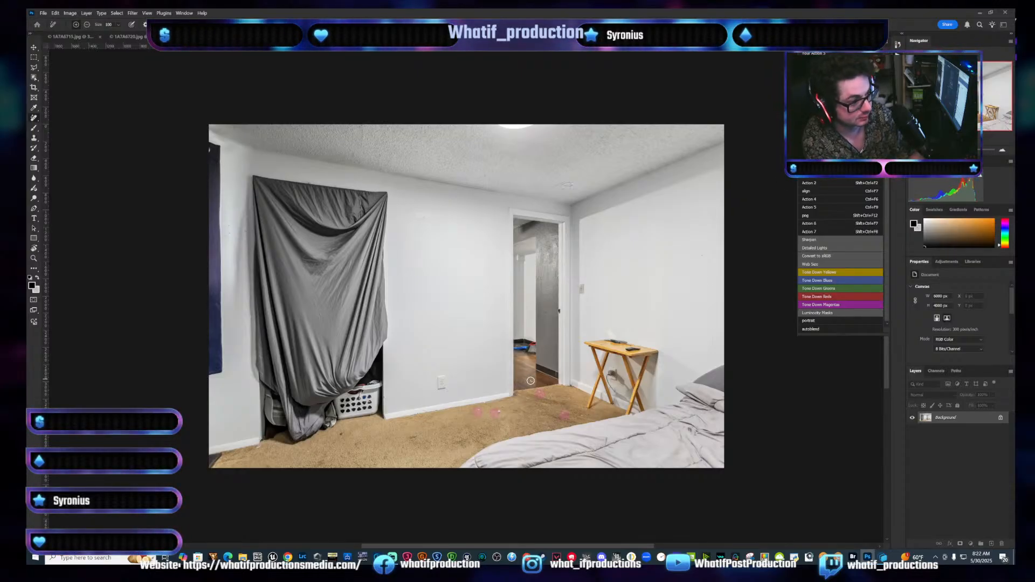
click(532, 381)
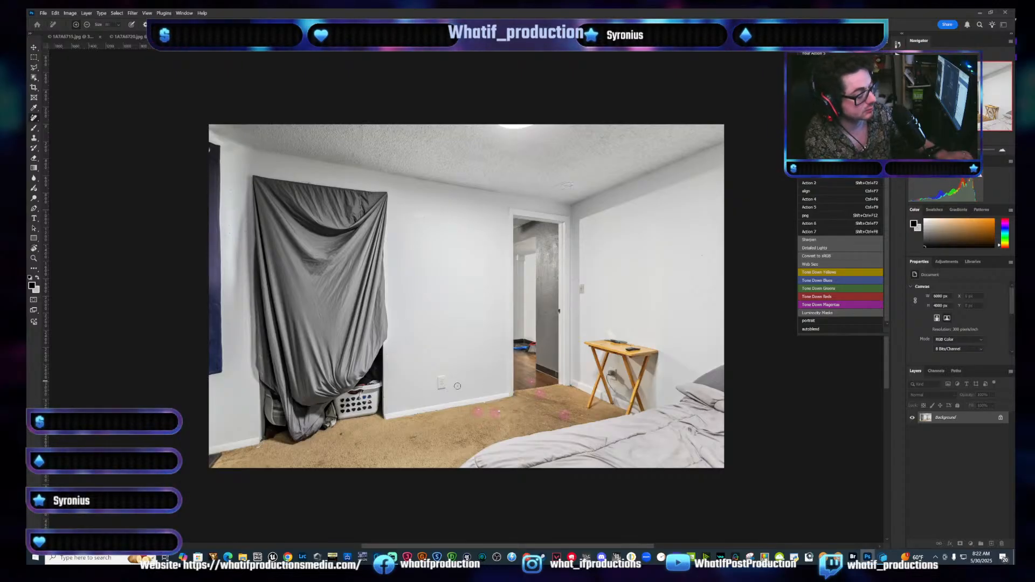
key(Return)
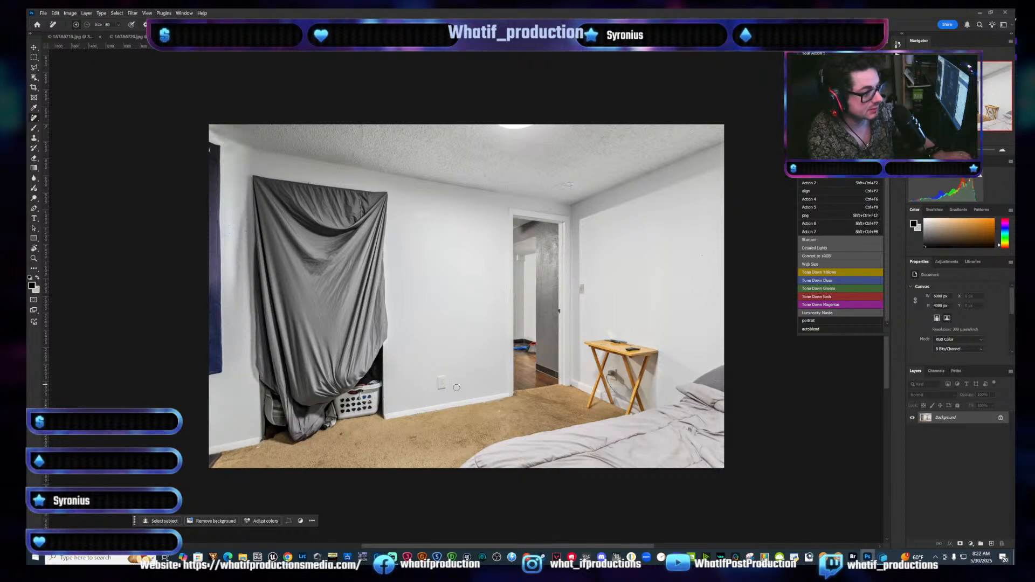
click(501, 411)
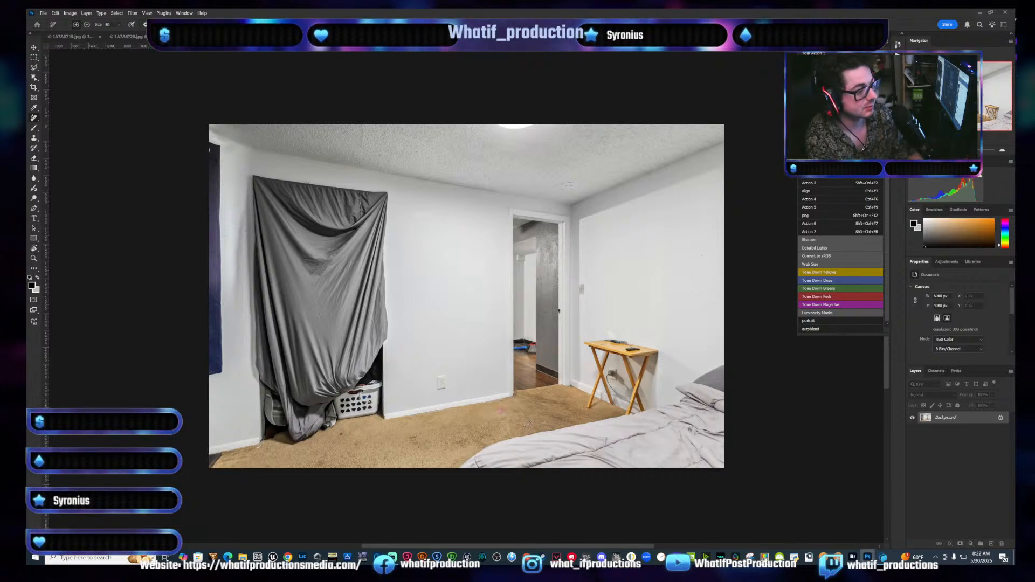
Outline the blue item on the floor beyond the open doorway and remove it with Generative Fill
click(33, 66)
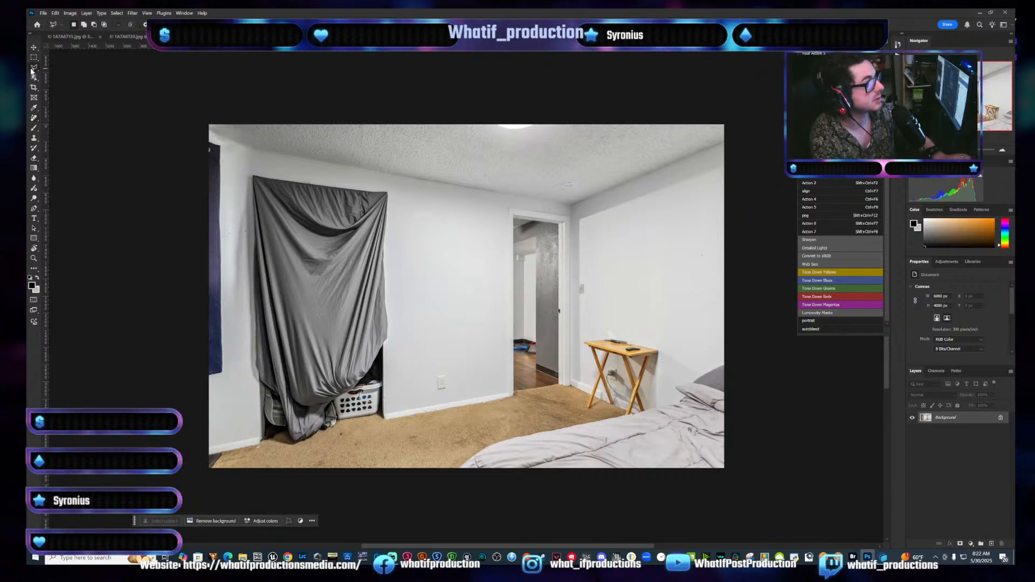
click(516, 353)
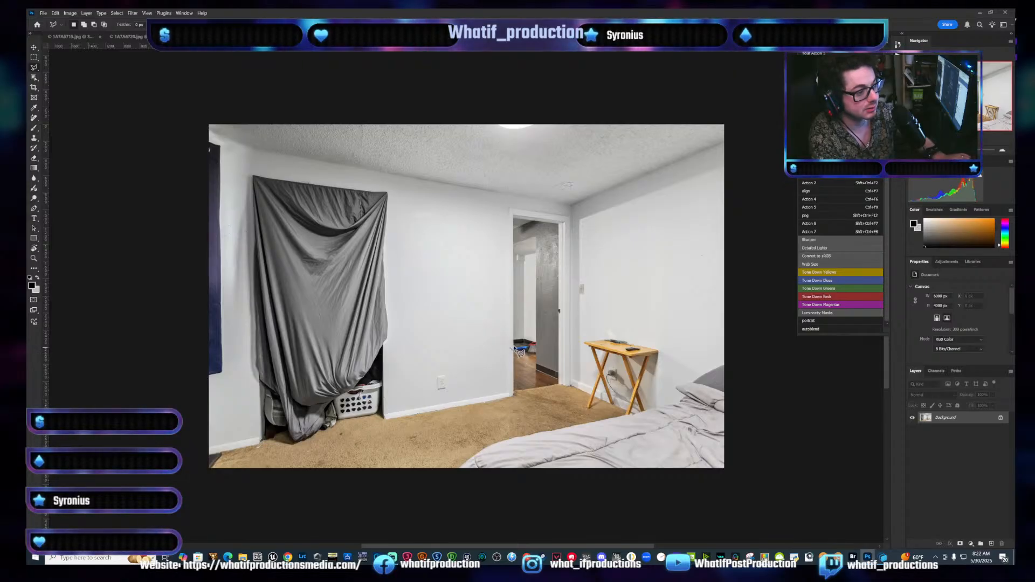
click(511, 348)
click(537, 339)
click(541, 346)
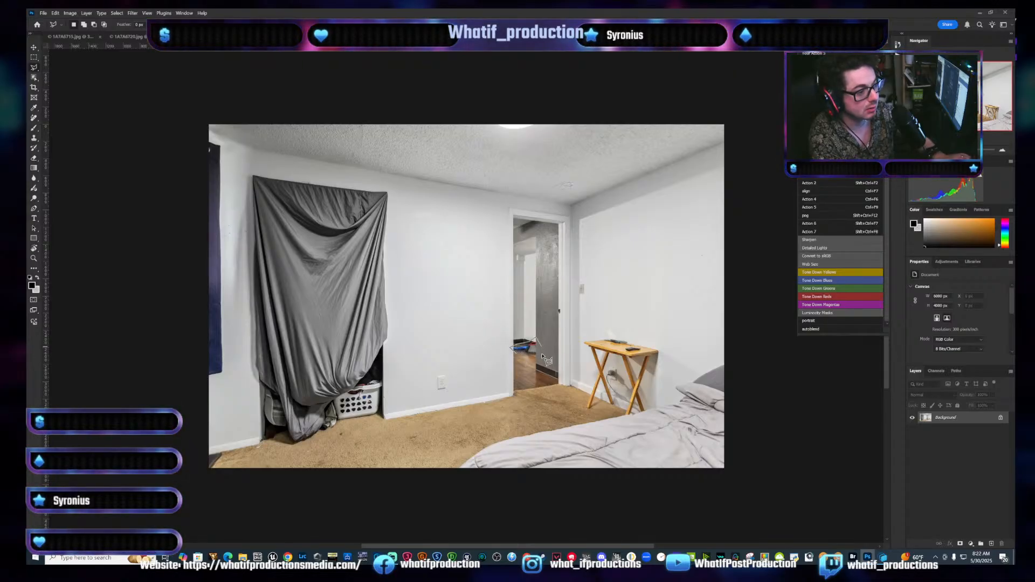
click(542, 355)
click(539, 358)
double_click(522, 359)
key(ctrl+shift+F8)
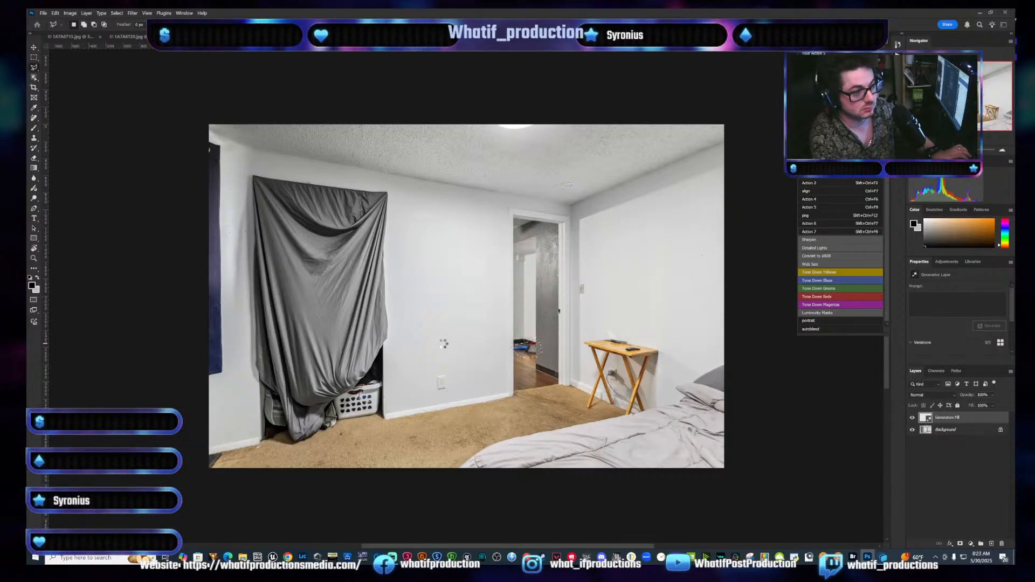
Try once more to remove the laundry basket and clutter beneath the hanging gray sheet with Generative Fill
click(380, 425)
click(309, 445)
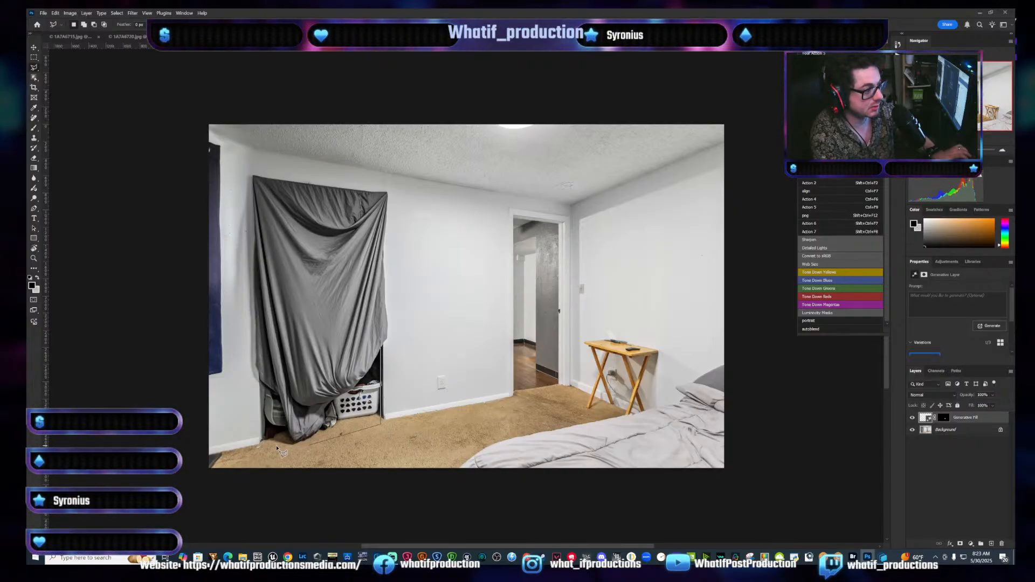
click(274, 447)
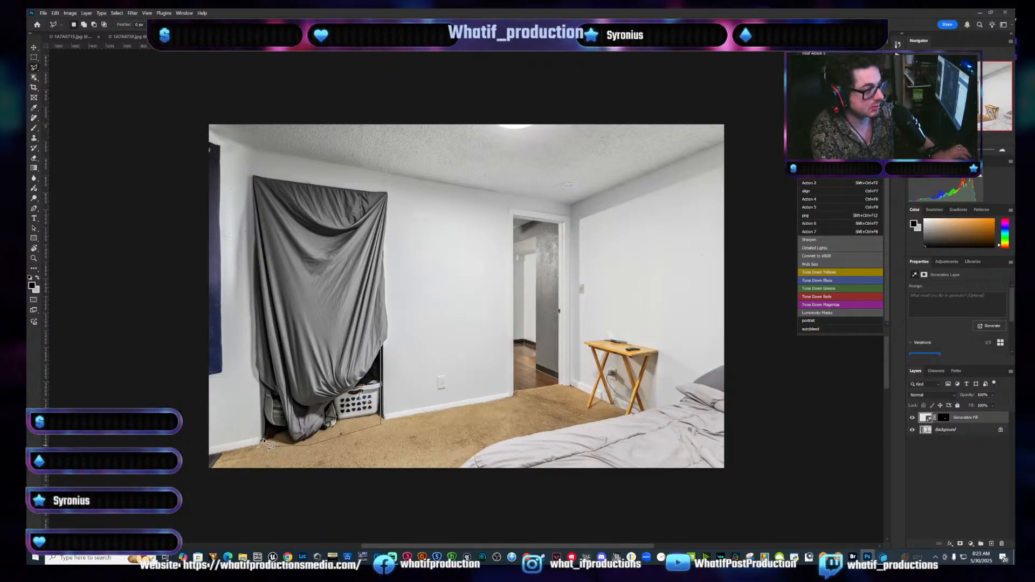
click(272, 372)
key(ctrl+shift+F2)
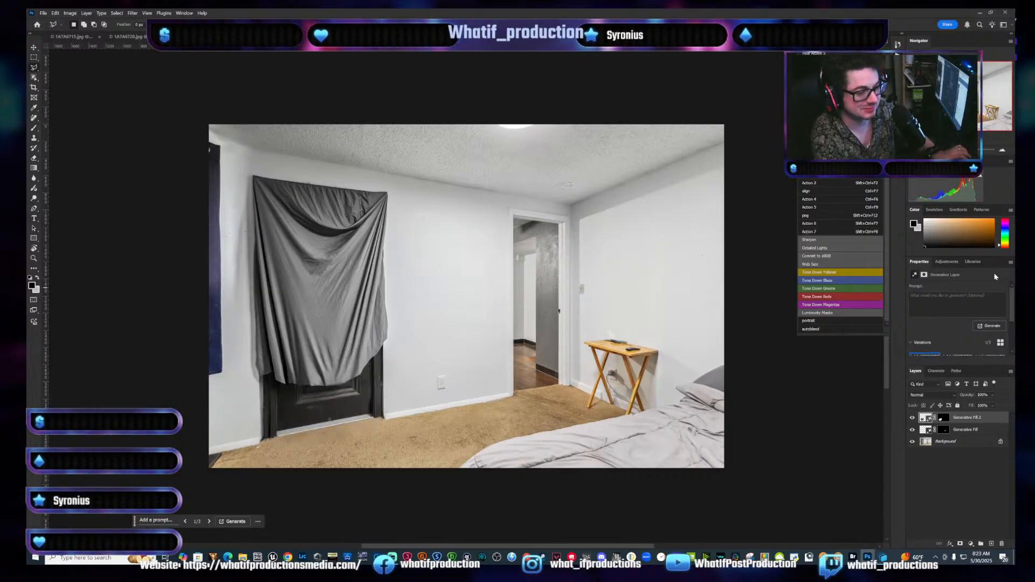
Preview the third generated variation of the area beneath the sheet and hide its layer
drag(1013, 308, 1014, 331)
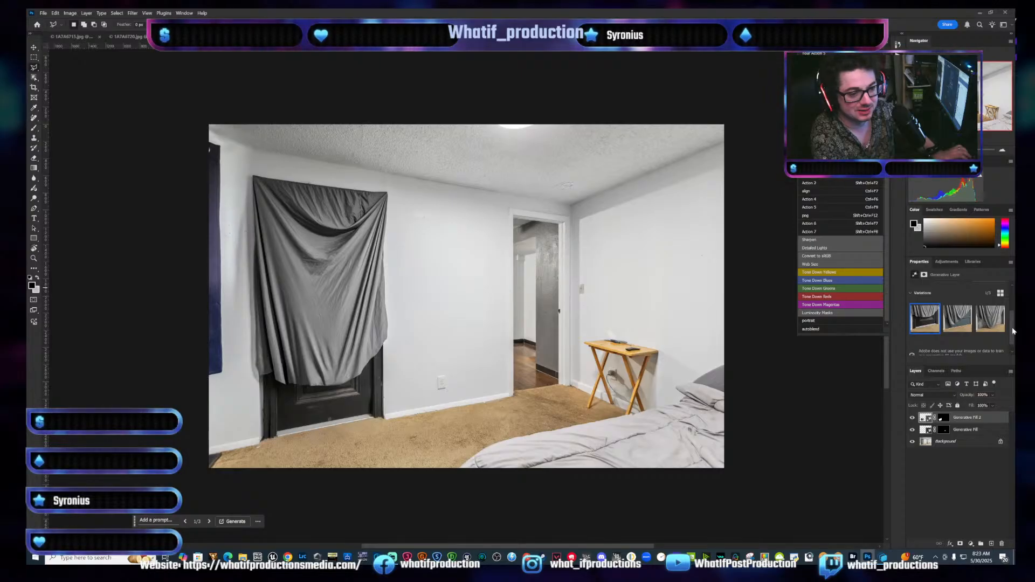
click(988, 320)
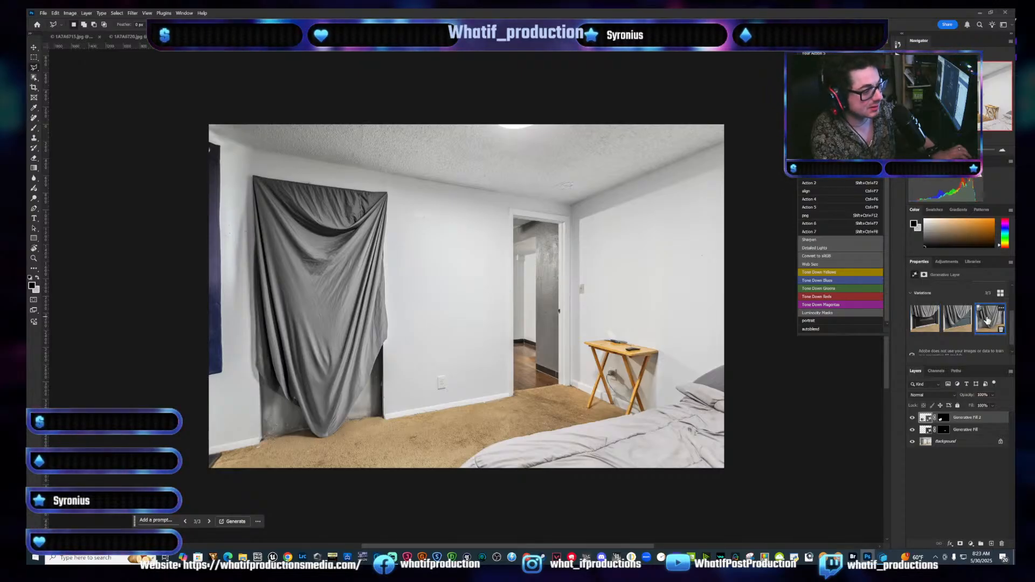
click(913, 418)
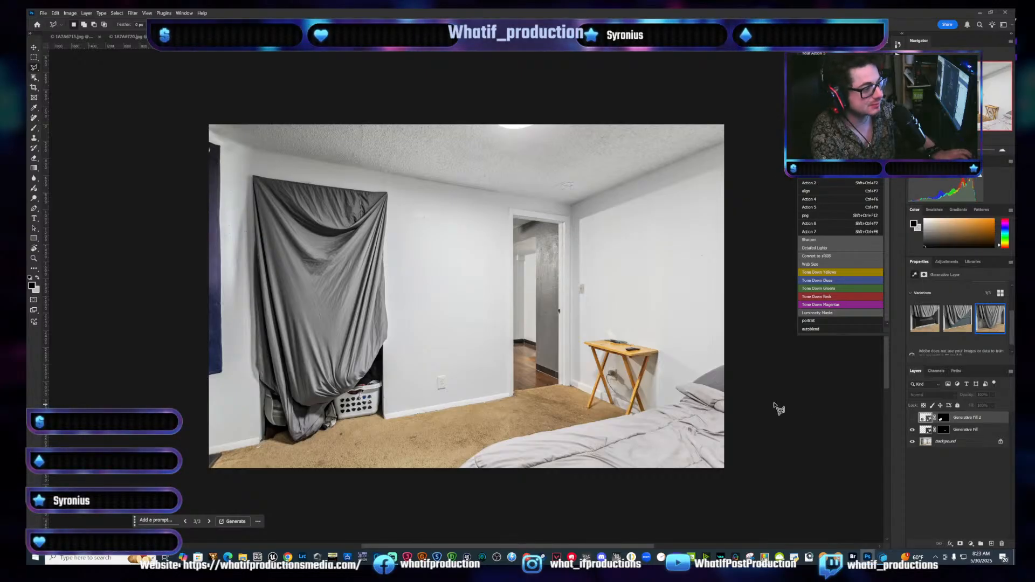
Merge all layers of the hanging-sheet bedroom photo into the background, and save and close the photo
click(971, 443)
right_click(970, 443)
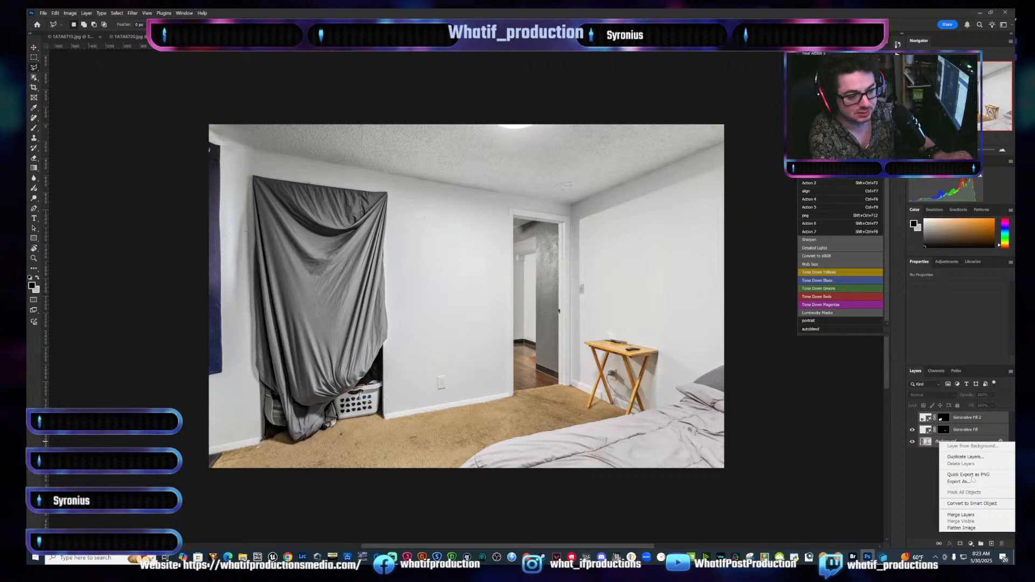
click(984, 513)
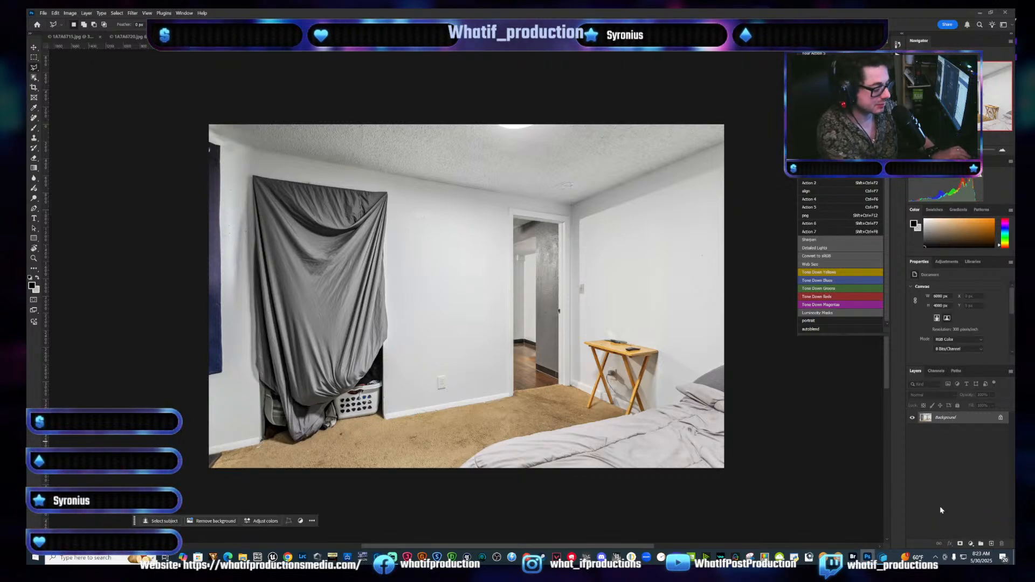
key(ctrl+s)
key(ctrl+w)
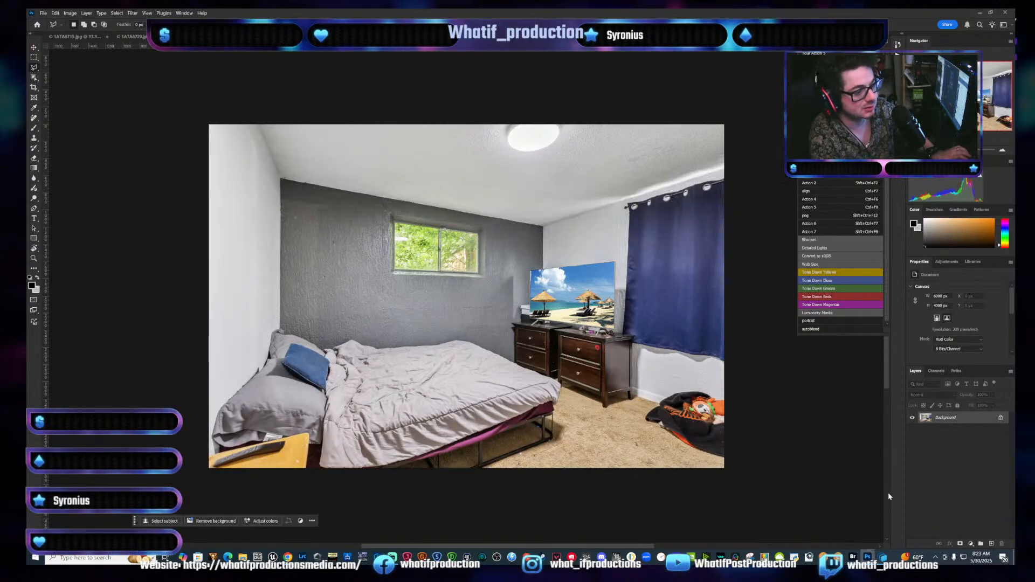
Outline the black and orange bundle on the carpet below the blue curtain and remove it with Generative Fill
click(732, 462)
click(704, 462)
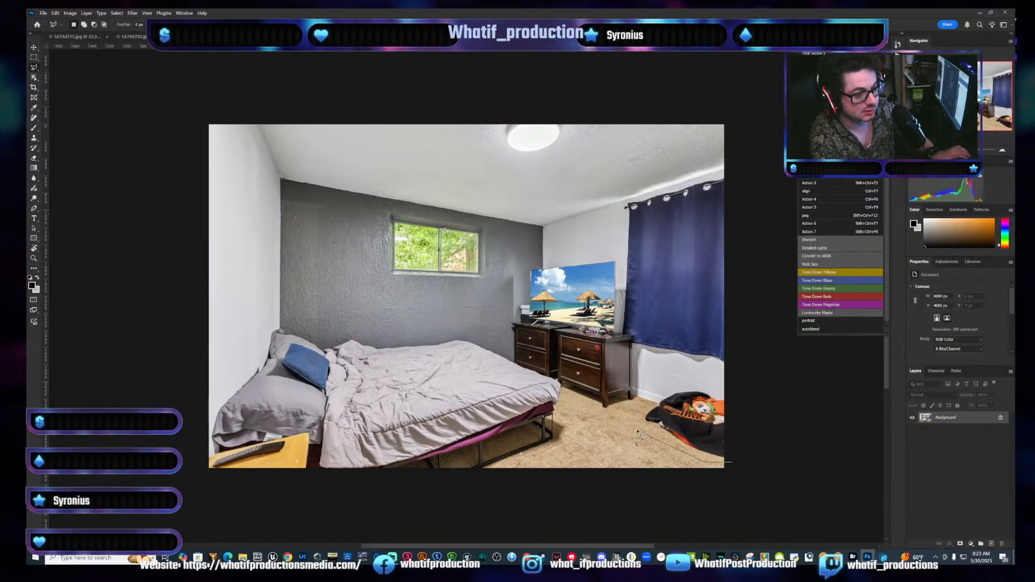
click(636, 419)
click(650, 394)
click(714, 381)
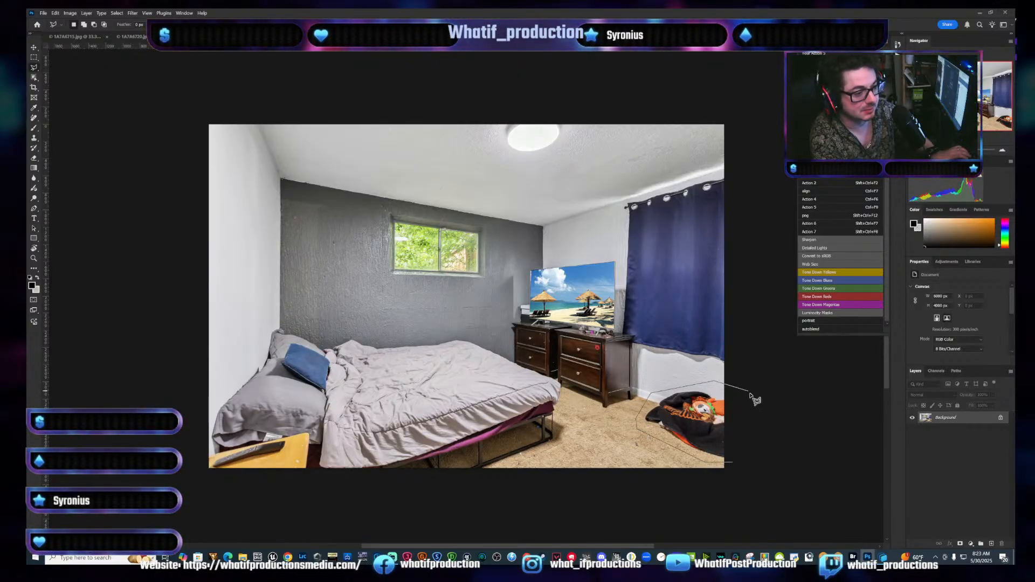
click(749, 392)
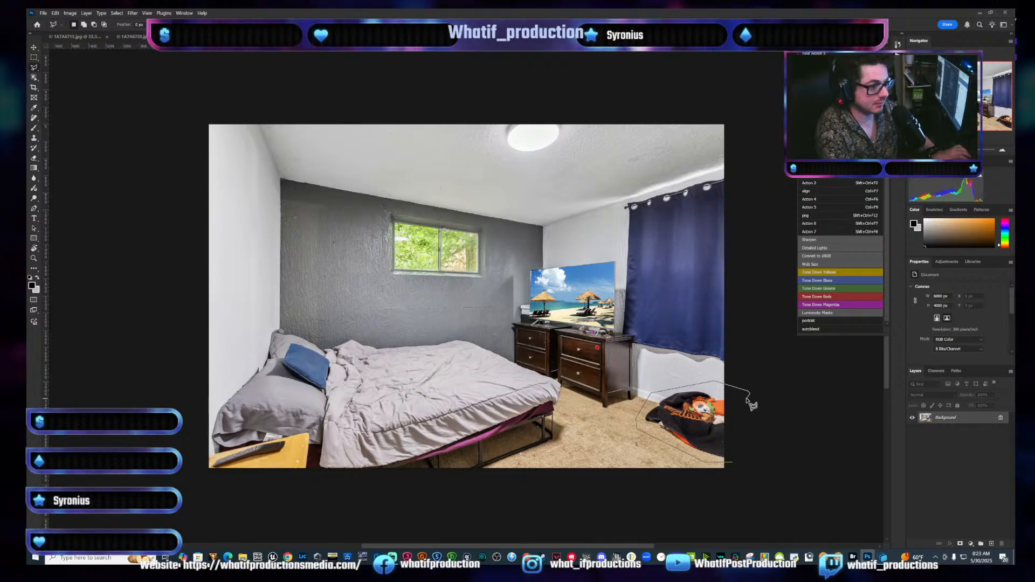
double_click(750, 406)
key(ctrl+F6)
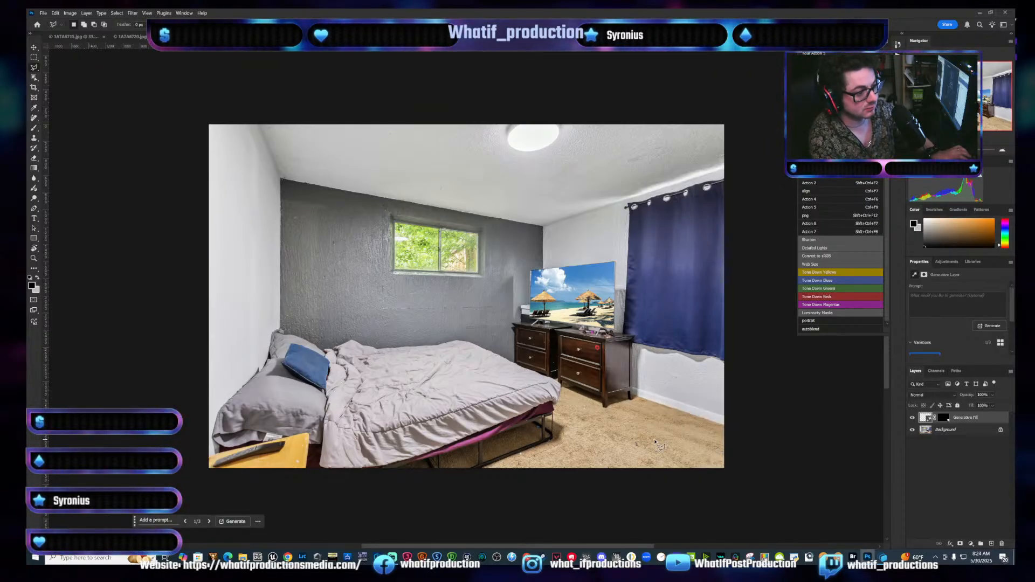
Paint over the small specks on the carpet beside the bed with the Remove tool, working on the Background layer
key(w)
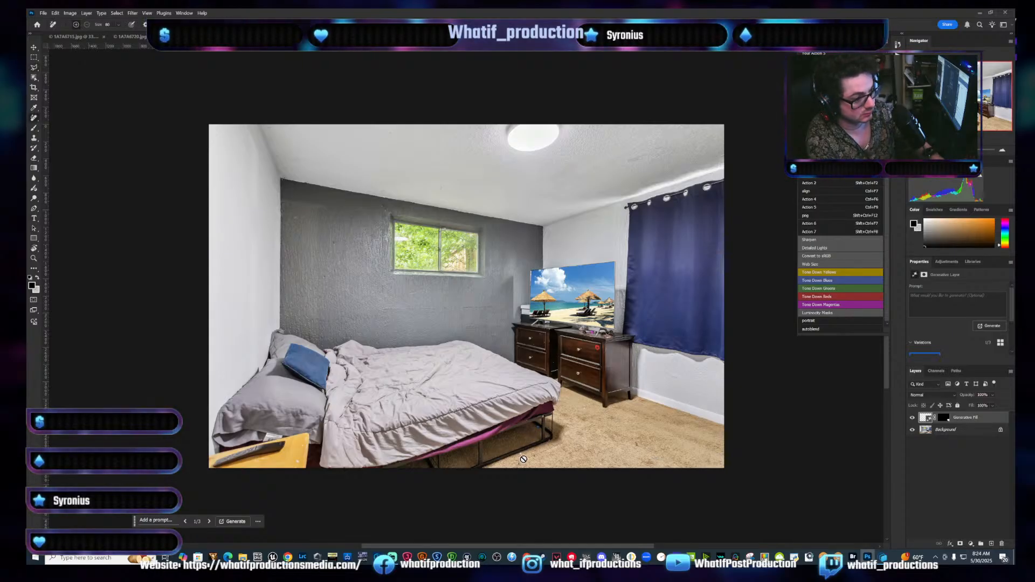
click(950, 431)
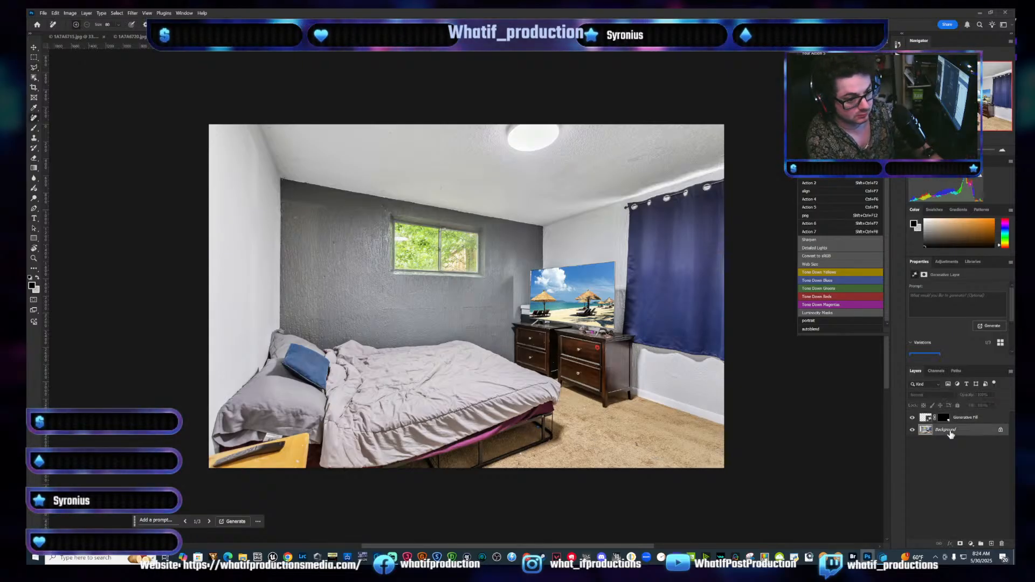
click(520, 454)
click(537, 427)
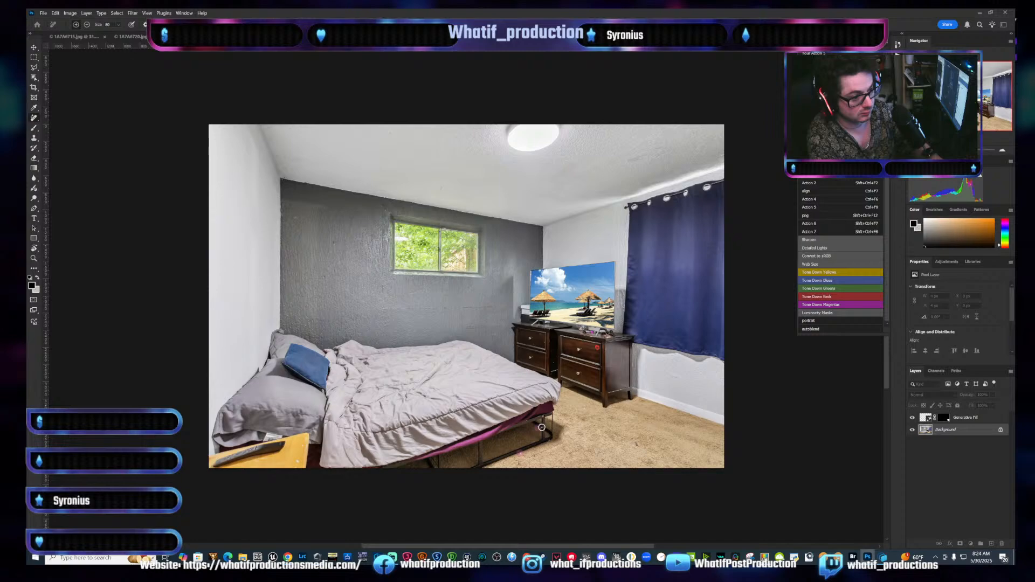
click(584, 408)
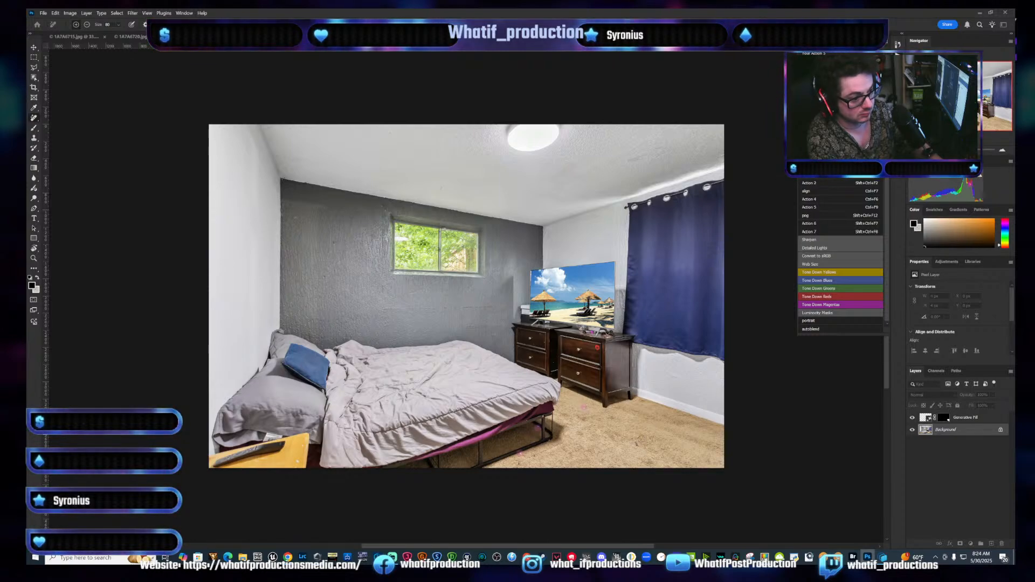
click(638, 443)
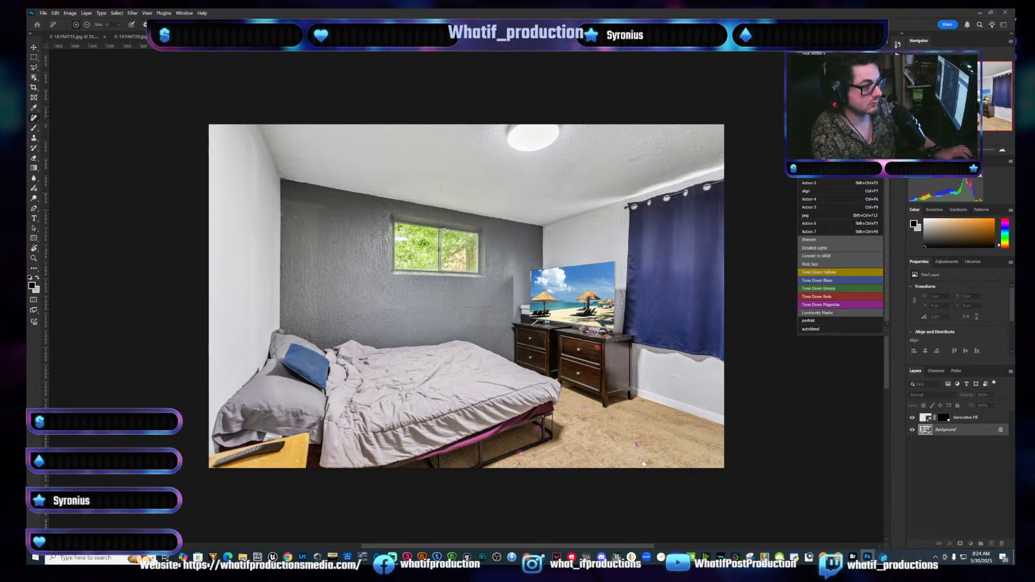
key(Return)
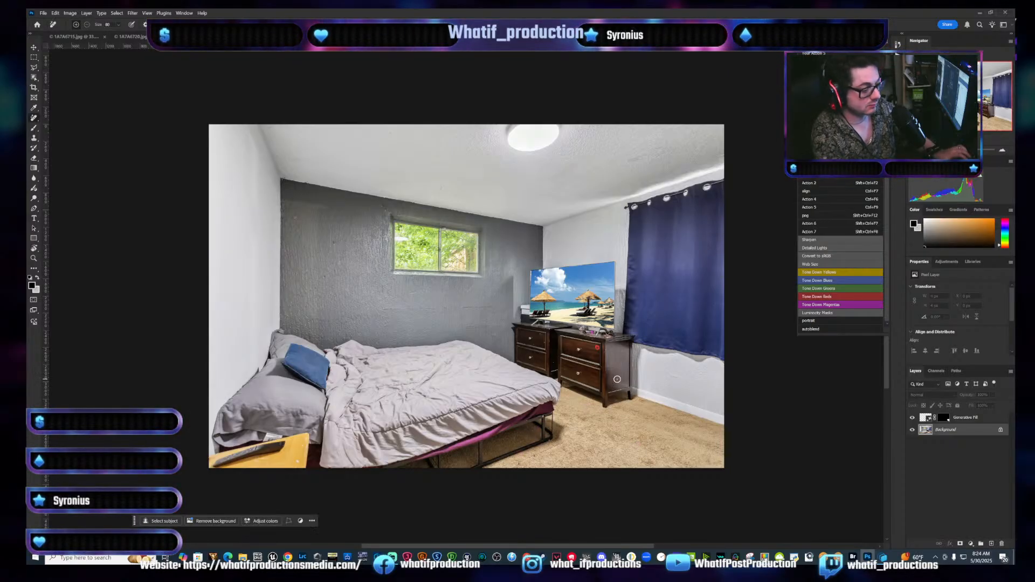
Remove the paper scraps and debris from the laundry room floor with a larger Remove tool brush, and close that photo
key(ctrl+Tab)
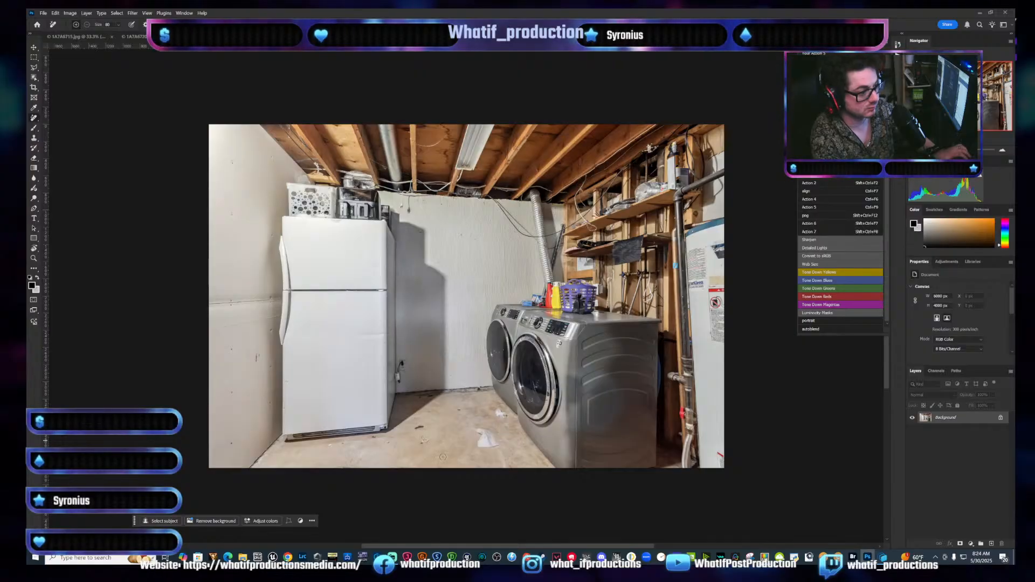
key(bracketright)
key(bracketright)
key(bracketright)
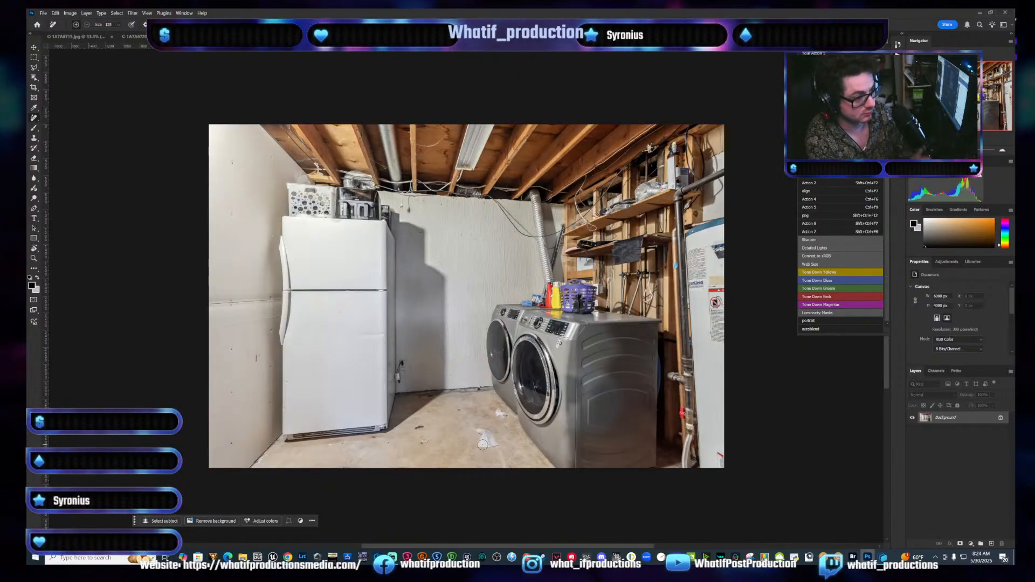
mouse_move(479, 448)
mouse_down()
mouse_move(481, 430)
mouse_move(483, 443)
mouse_move(506, 417)
mouse_up()
mouse_move(416, 429)
mouse_down()
mouse_move(428, 439)
mouse_move(391, 446)
mouse_up()
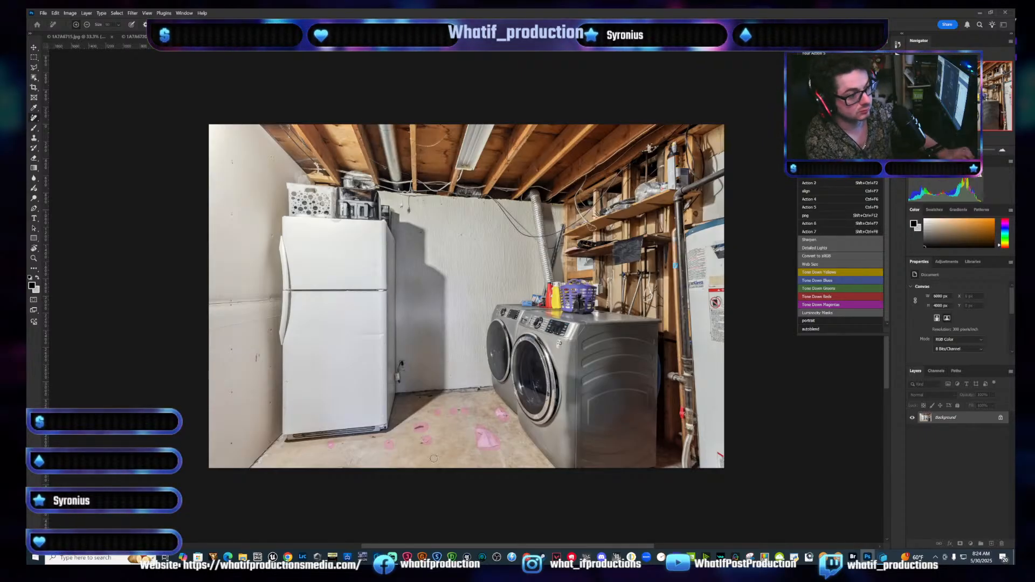
key(Return)
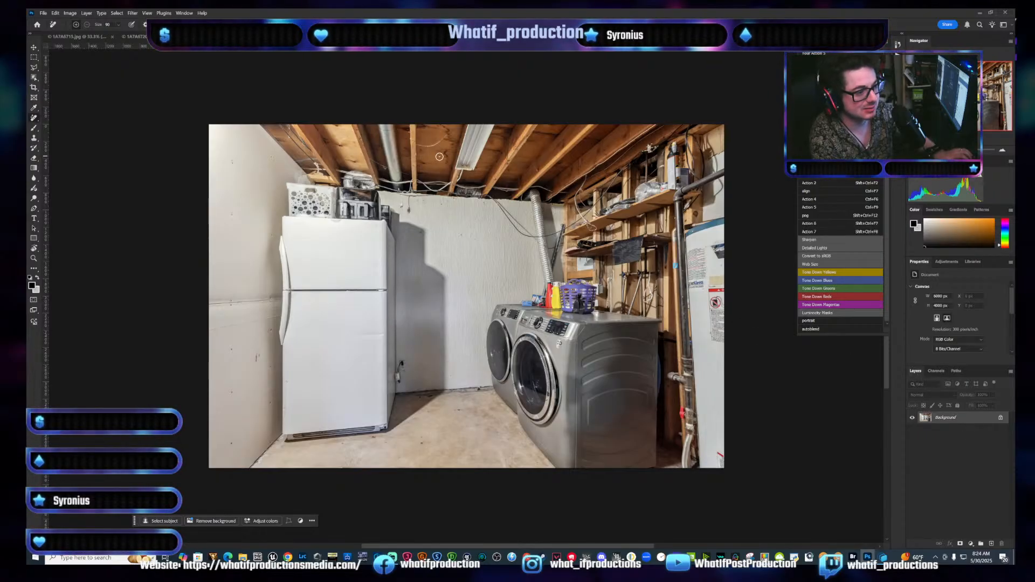
click(898, 54)
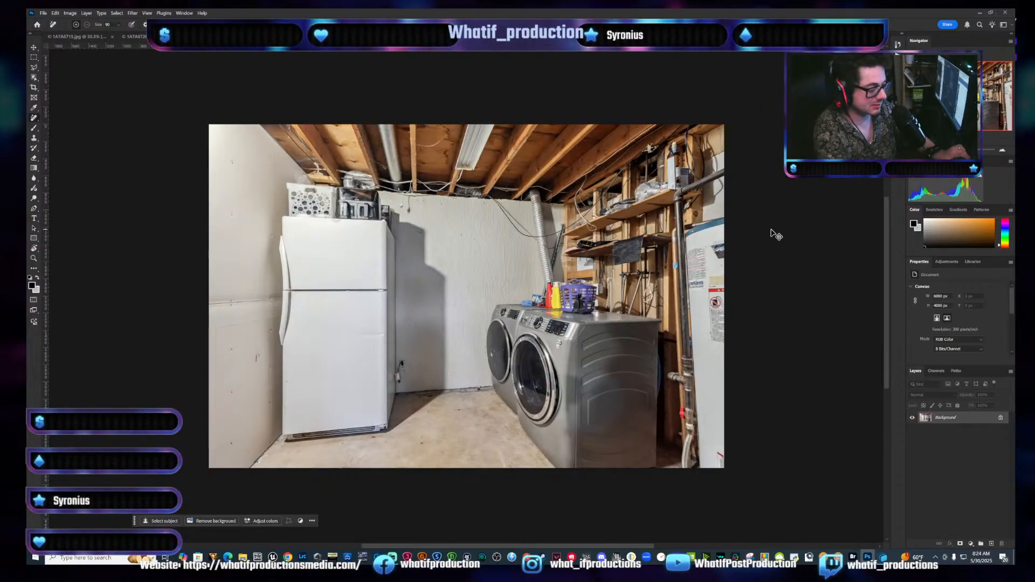
key(ctrl+w)
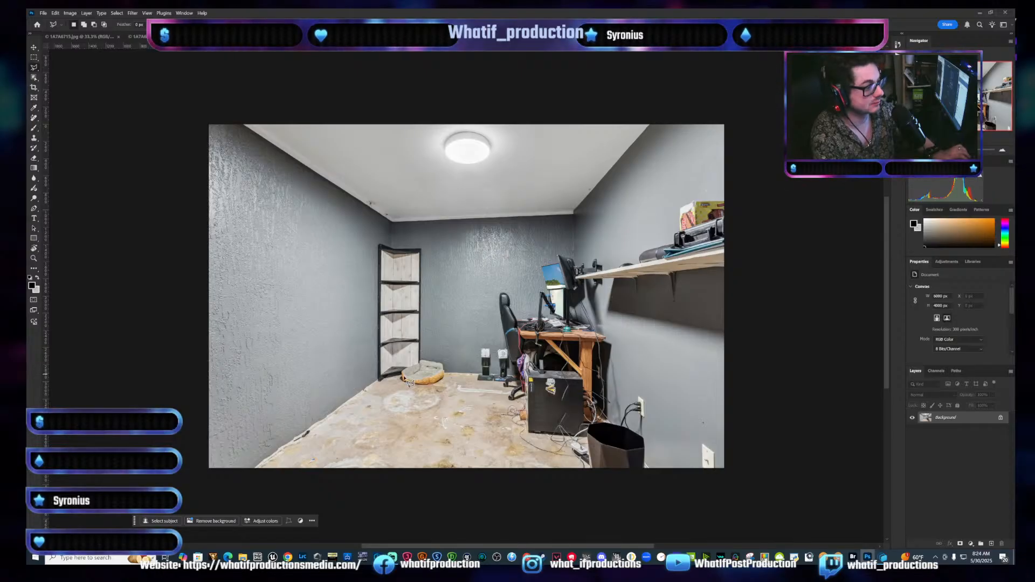
Remove the pet bed near the corner shelf and the black trash can beside the desk with Generative Fill
mouse_move(395, 383)
mouse_down()
mouse_move(437, 352)
mouse_move(450, 365)
mouse_move(444, 392)
mouse_move(402, 393)
mouse_up()
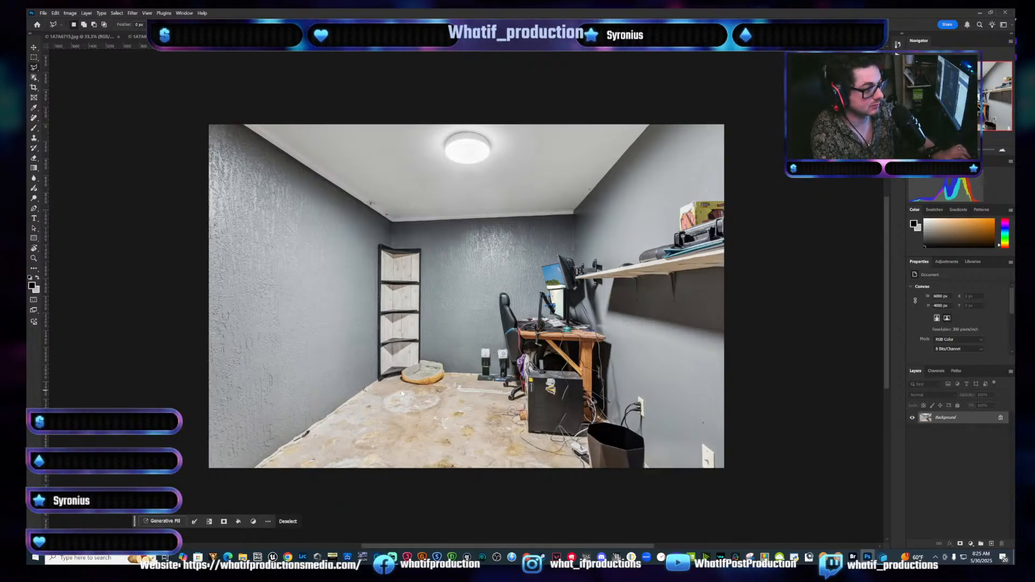
key(ctrl+g)
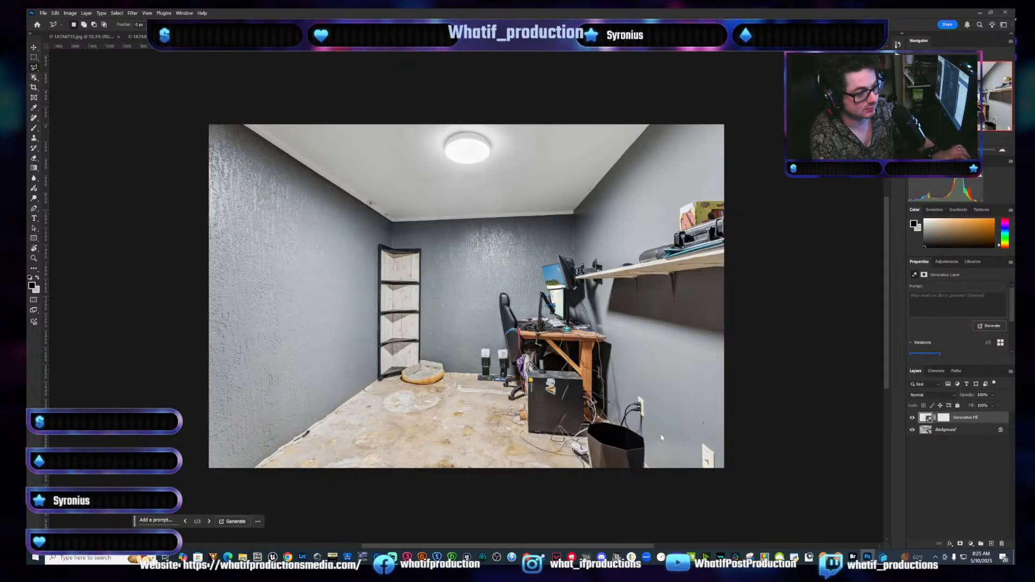
mouse_move(656, 472)
mouse_down()
mouse_move(655, 435)
mouse_move(581, 419)
mouse_move(568, 429)
mouse_move(572, 473)
mouse_up()
double_click(588, 487)
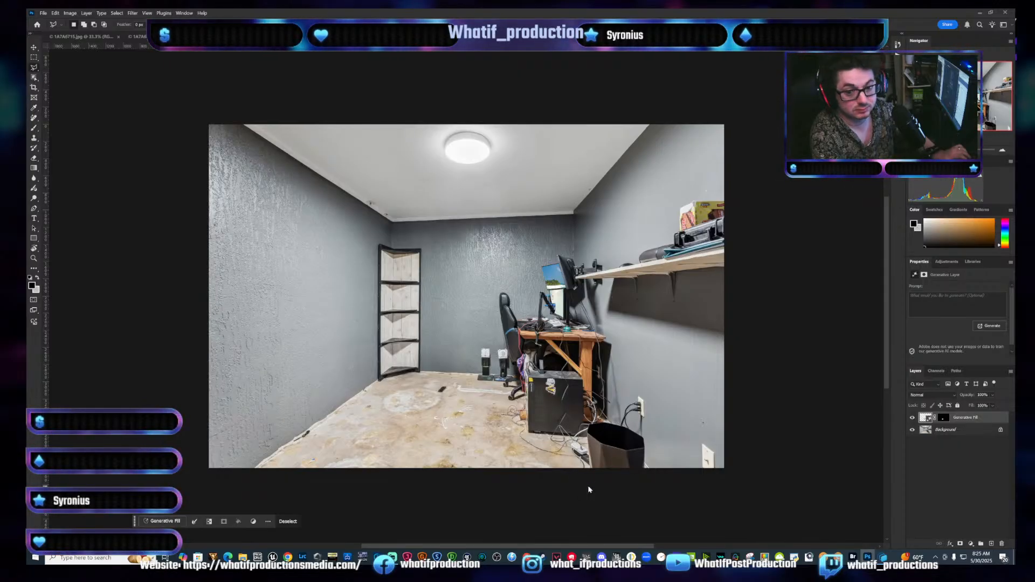
key(shift+F5)
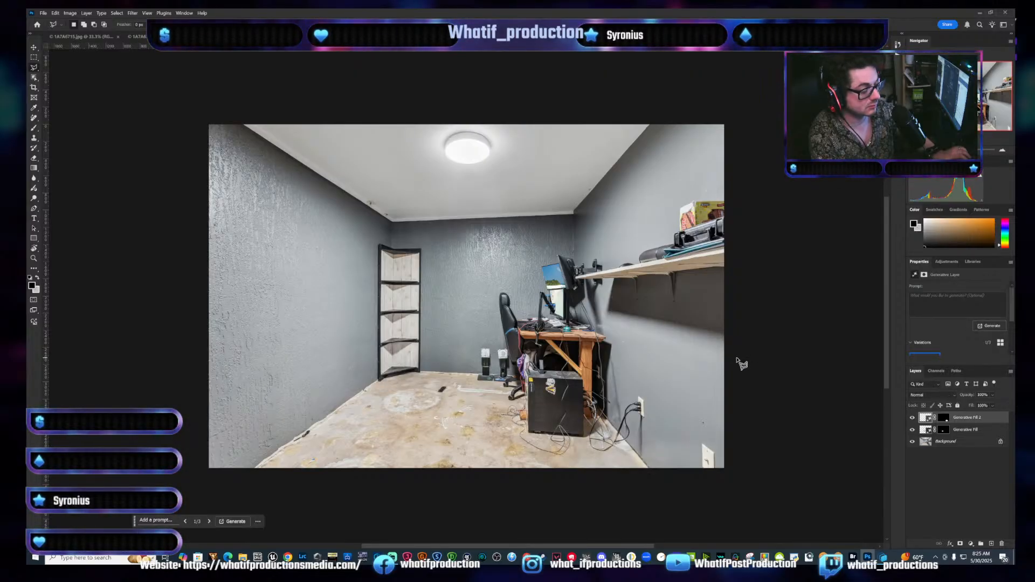
Merge both Generative Fill layers of the office photo into the background
shift+click(966, 444)
right_click(967, 444)
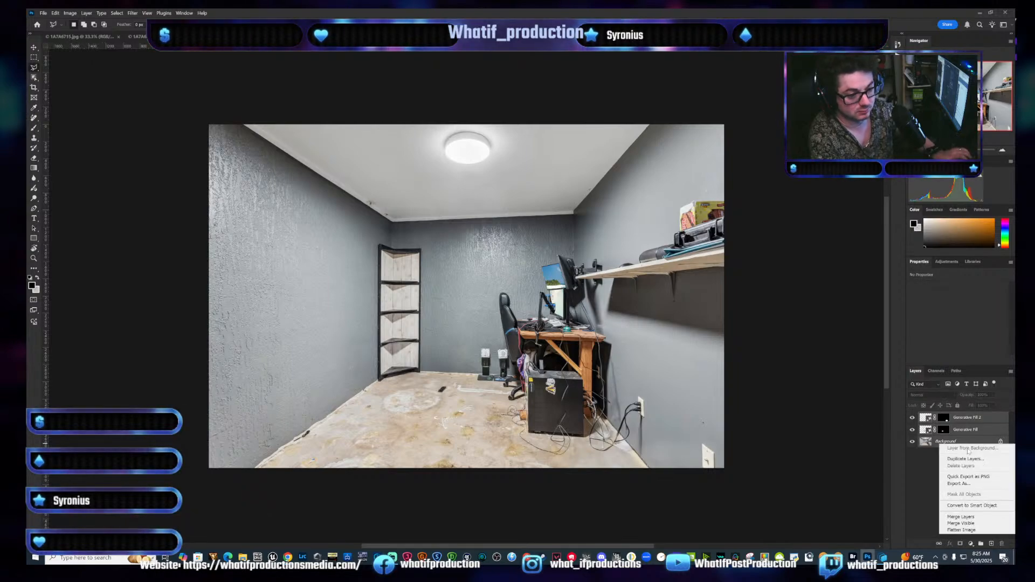
click(961, 517)
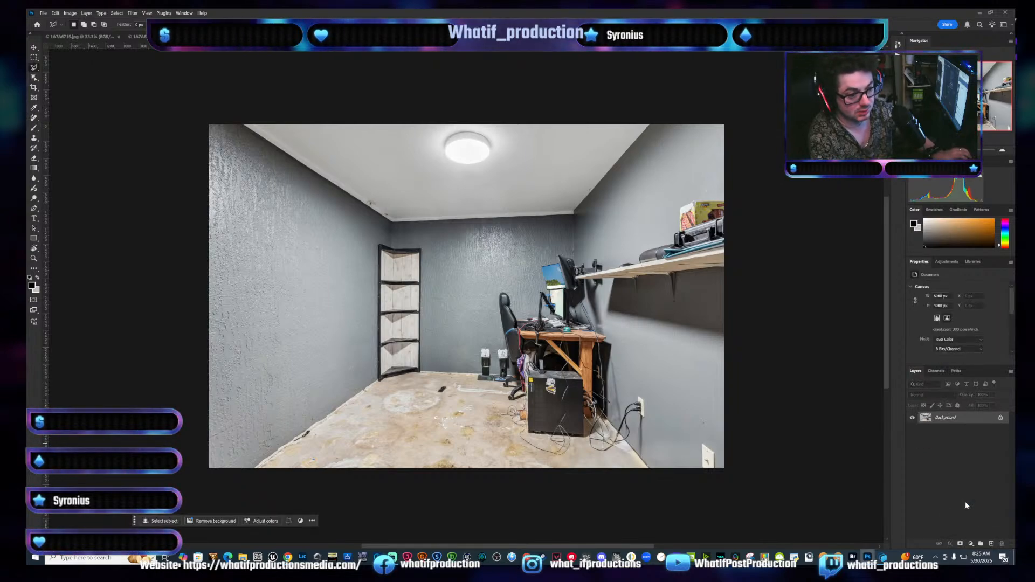
Add a new layer and remove the loose cables around the desk using the Remove tool's automatic distraction finder
click(992, 545)
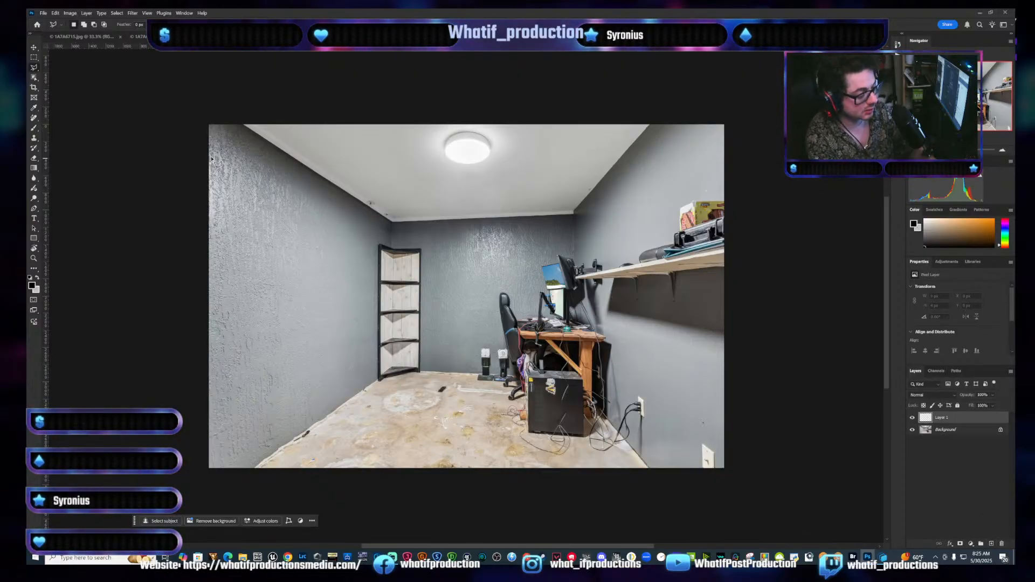
key(j)
key(j)
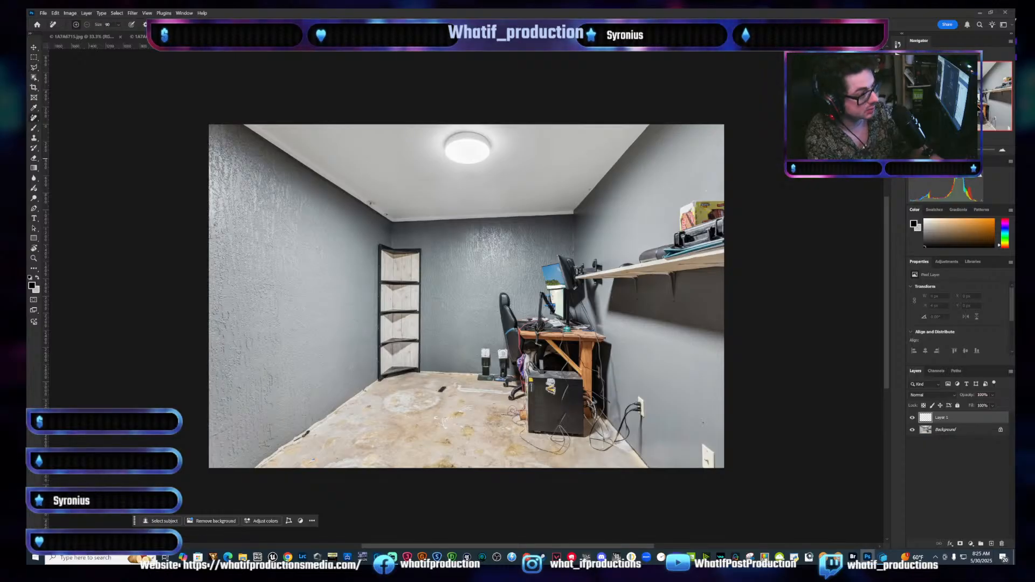
click(178, 25)
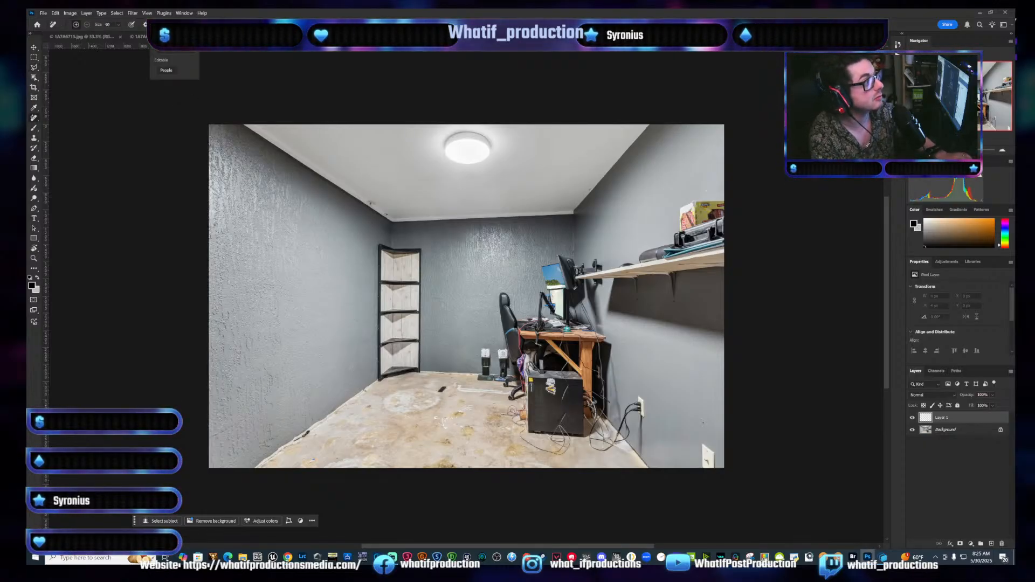
click(183, 52)
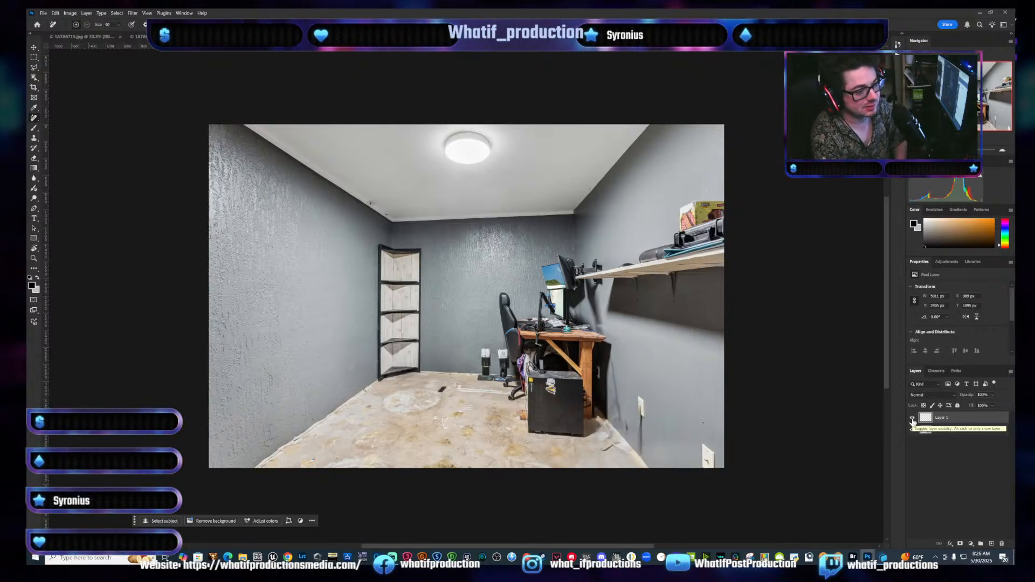
click(622, 420)
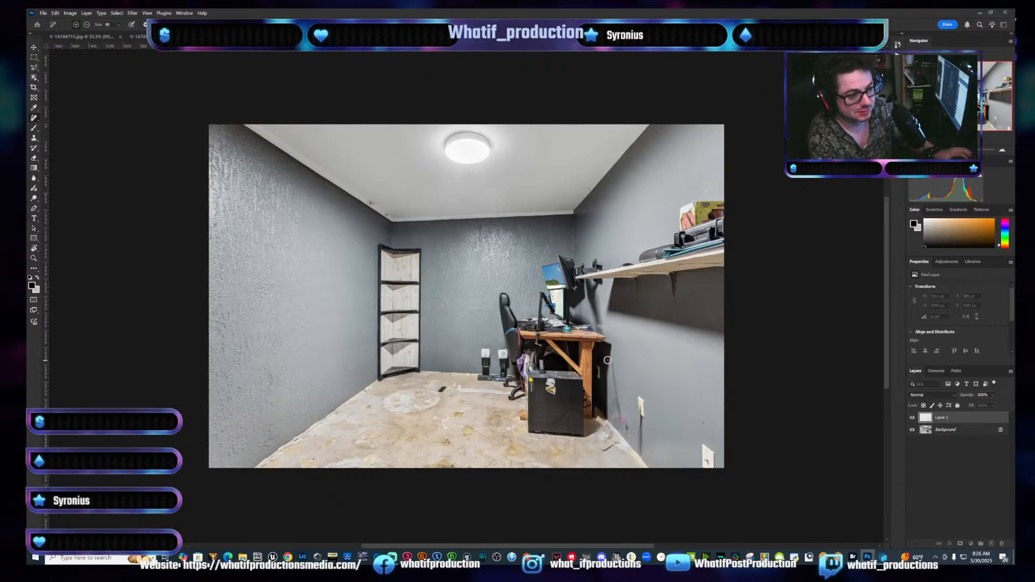
Flatten the cable-removal layer and the background into a single layer
click(959, 434)
shift+click(967, 420)
right_click(968, 421)
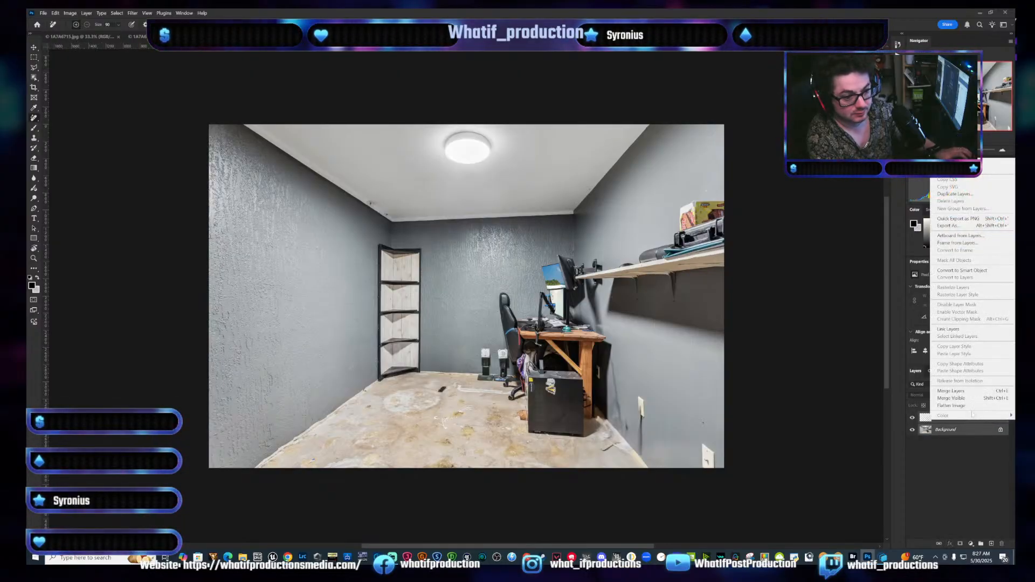
click(972, 405)
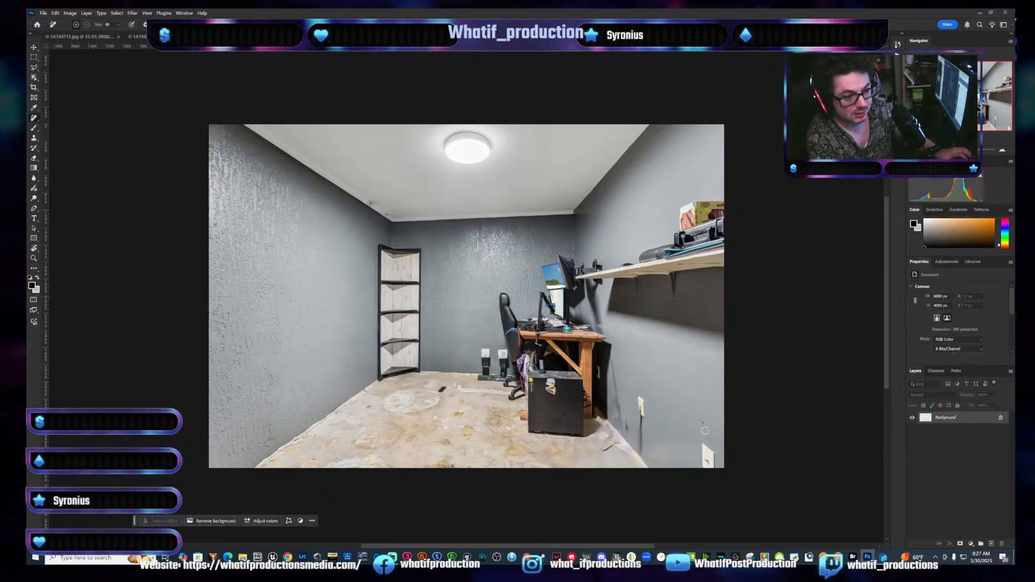
Paint over the leftover cable shadows, the wall outlet beside the desk and the nearby floor mark with the Remove tool
click(619, 419)
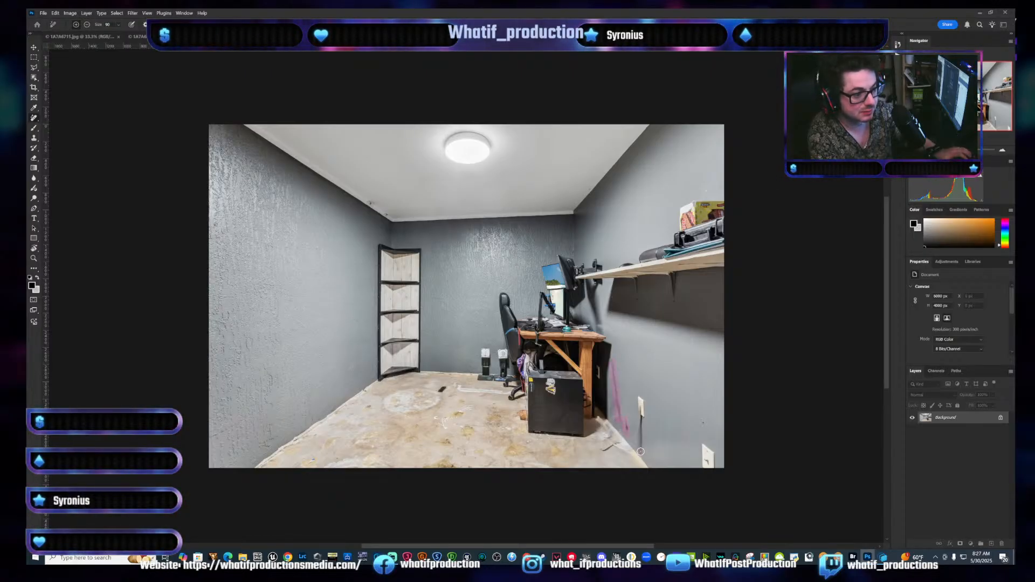
drag(641, 451, 642, 396)
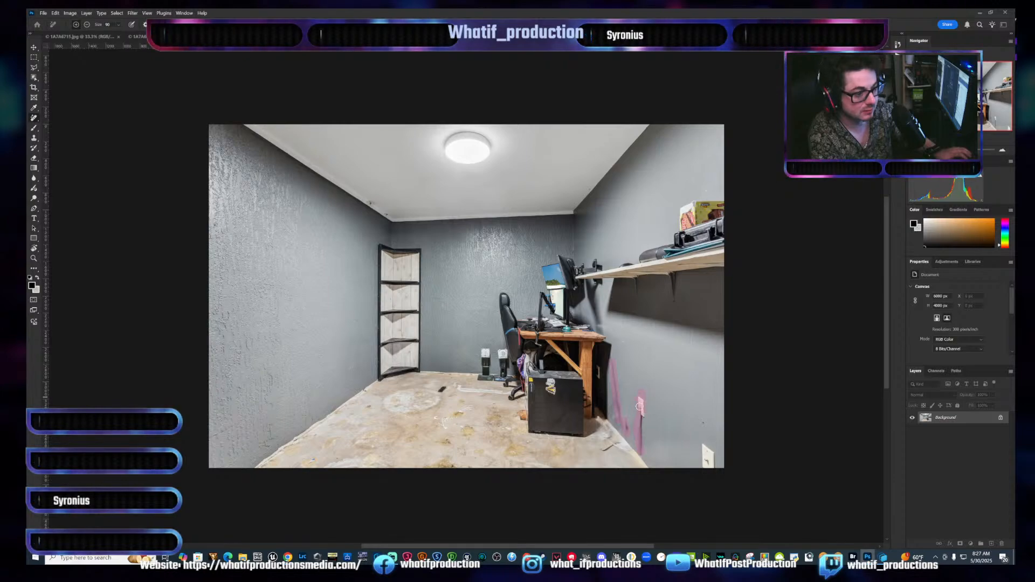
drag(604, 441, 604, 451)
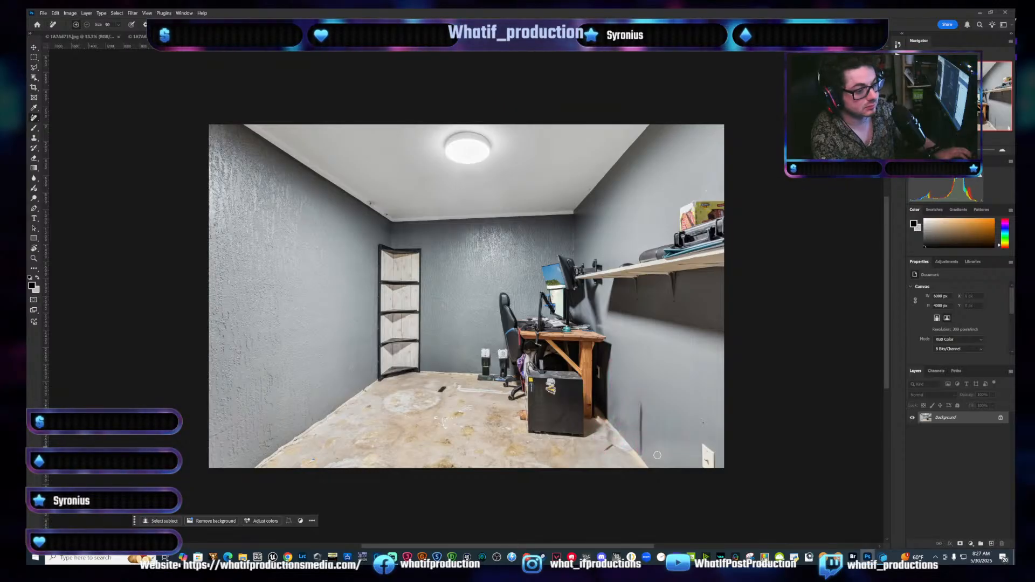
Remove the dark streak on the office's side wall and the remaining floor marks with the Remove tool
drag(643, 409, 642, 405)
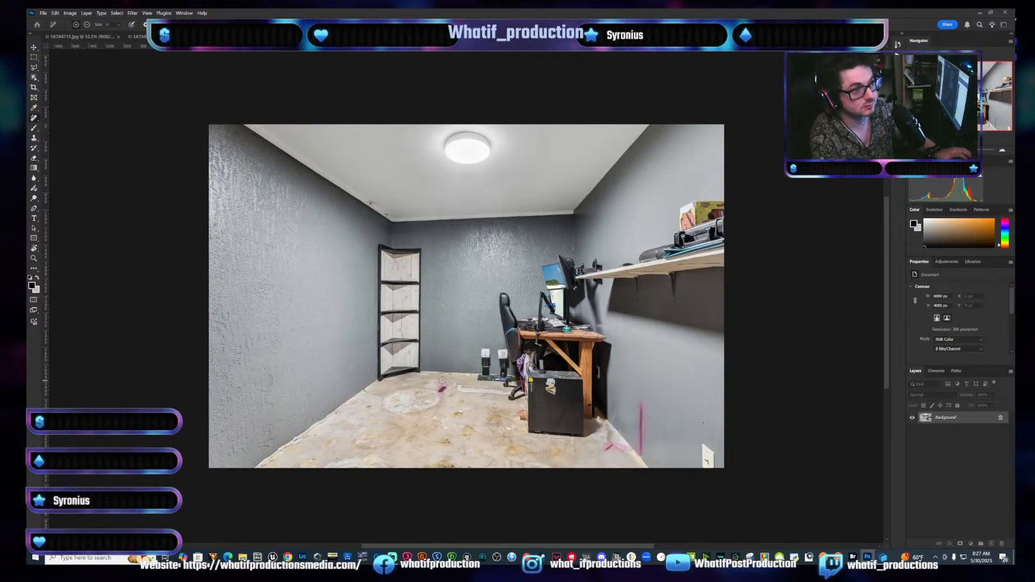
key(Return)
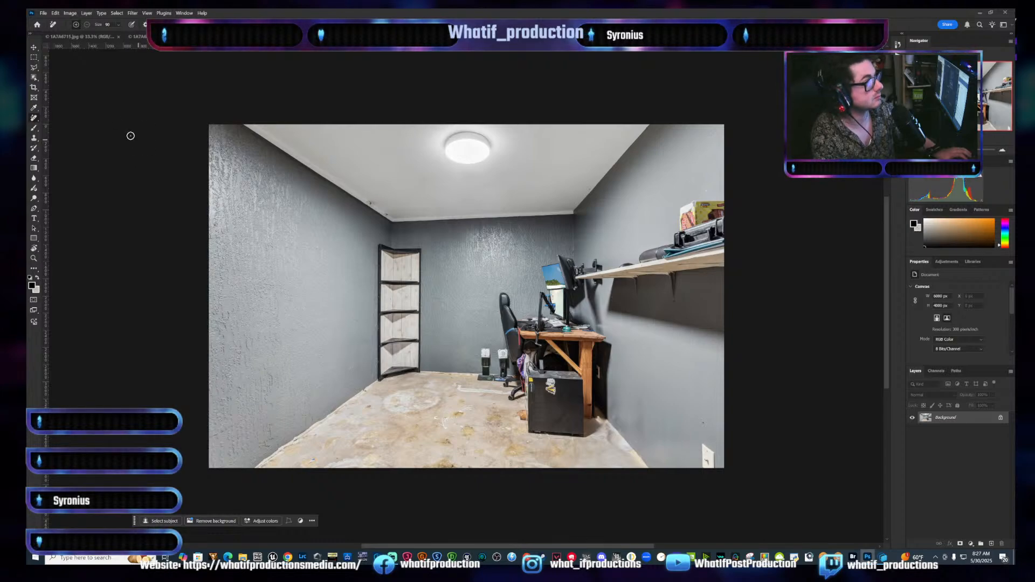
Outline the items stored on the office wall shelf with the Polygonal Lasso and remove them using Generative Fill
click(34, 66)
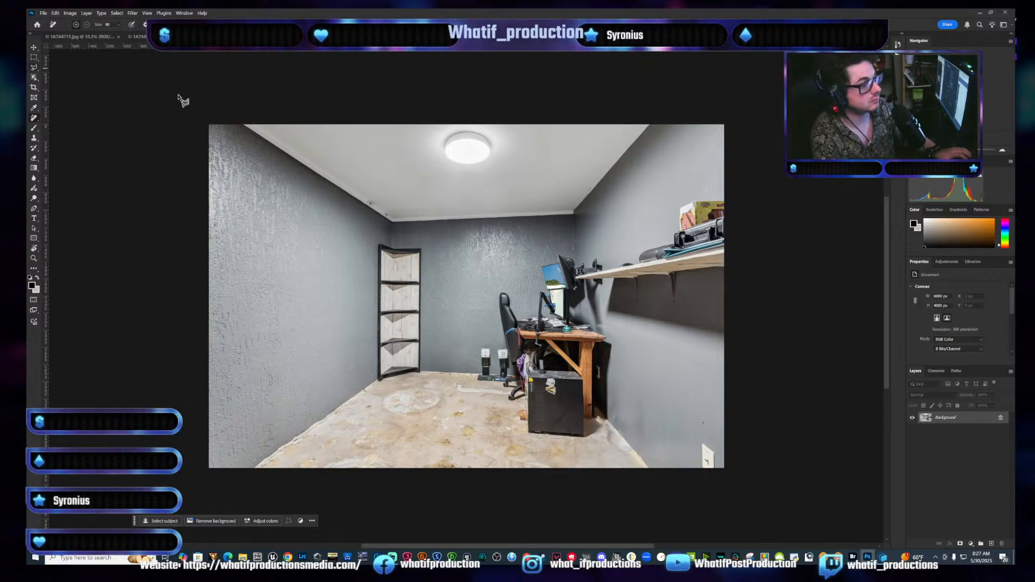
click(726, 250)
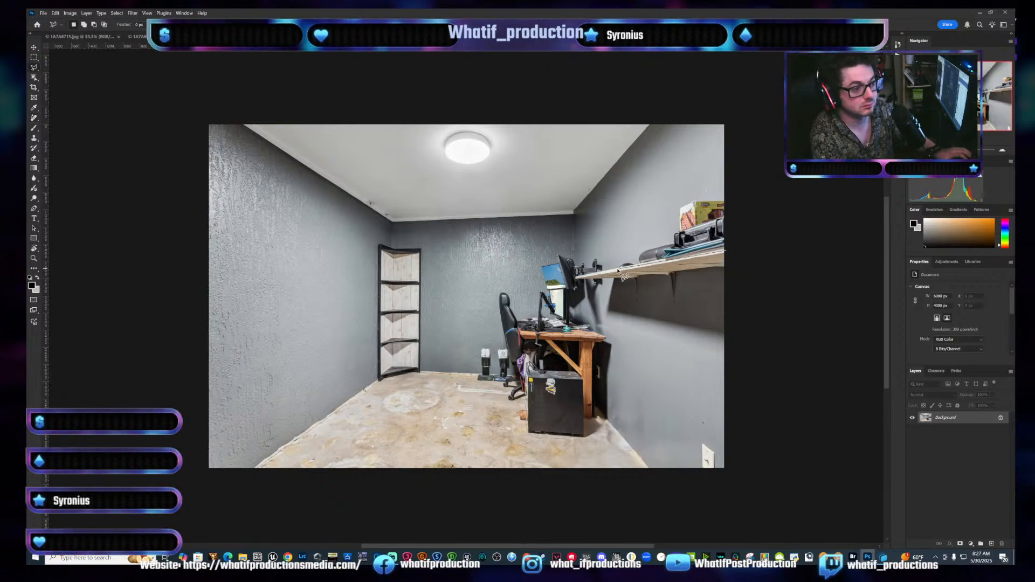
click(692, 183)
double_click(739, 185)
key(ctrl+g)
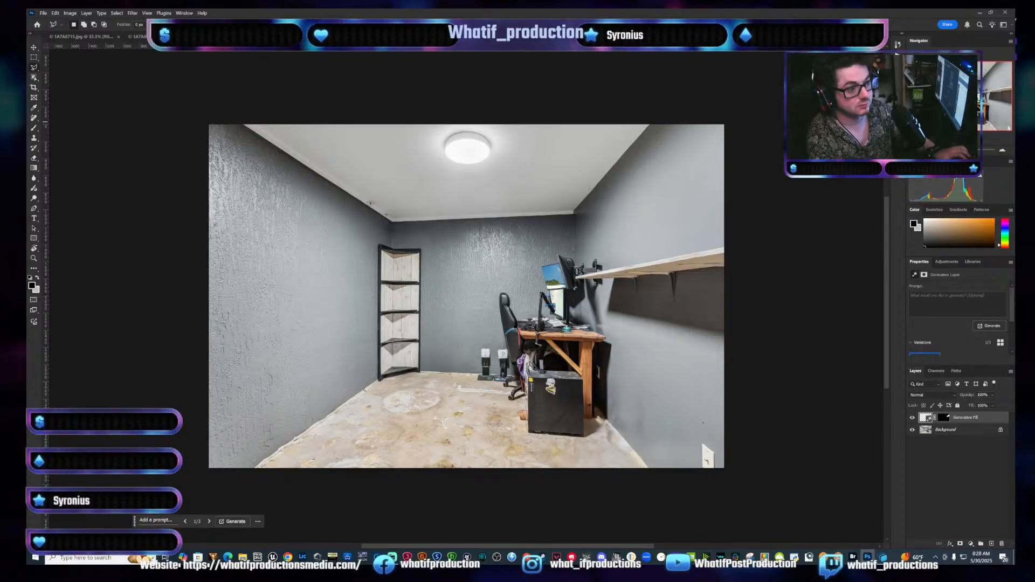
Switch to the kitchen and dining photo and remove the clutter on the floor beside the fridge with Generative Fill
key(ctrl+Tab)
key(ctrl+Tab)
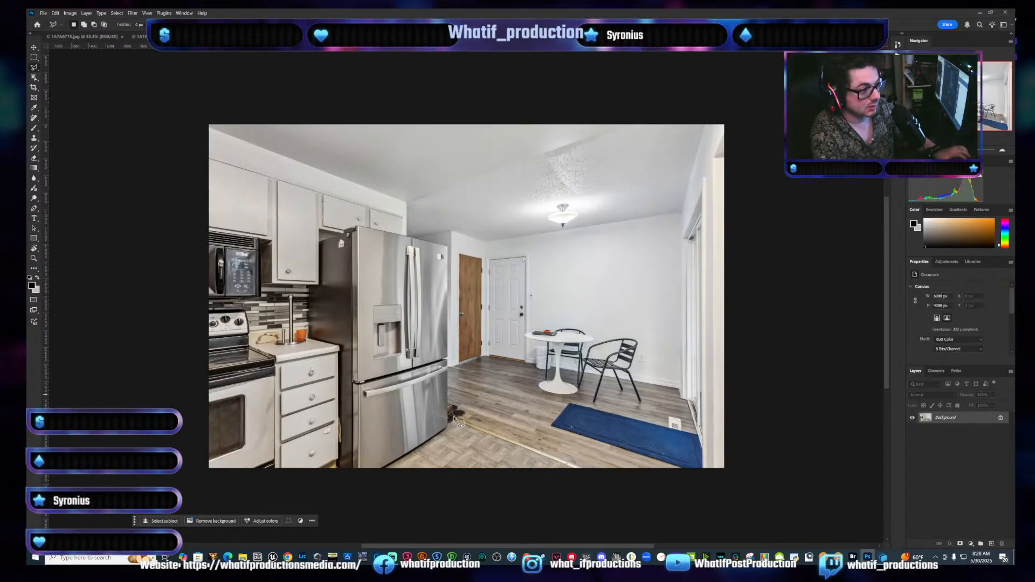
click(443, 429)
mouse_move(445, 404)
mouse_down()
mouse_move(468, 399)
mouse_move(478, 411)
mouse_move(452, 436)
mouse_up()
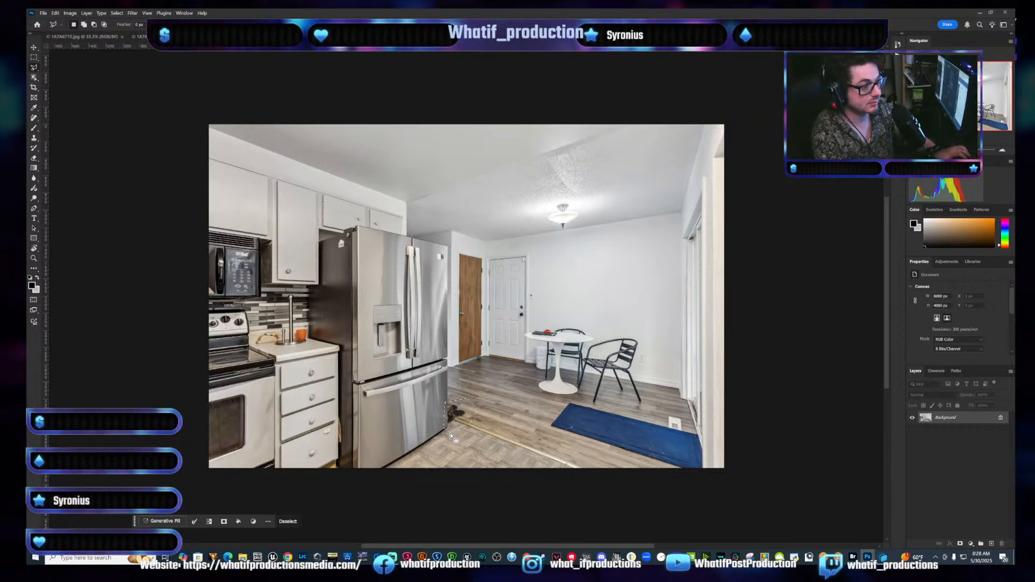
key(F2)
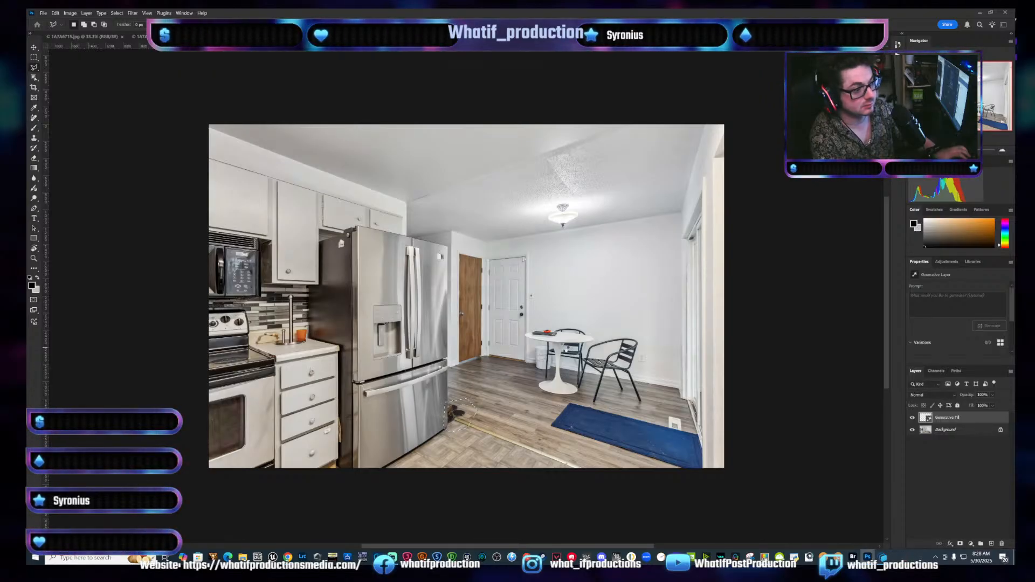
Select the items on the round white table, remove them with Generative Fill and choose the second variation
click(555, 340)
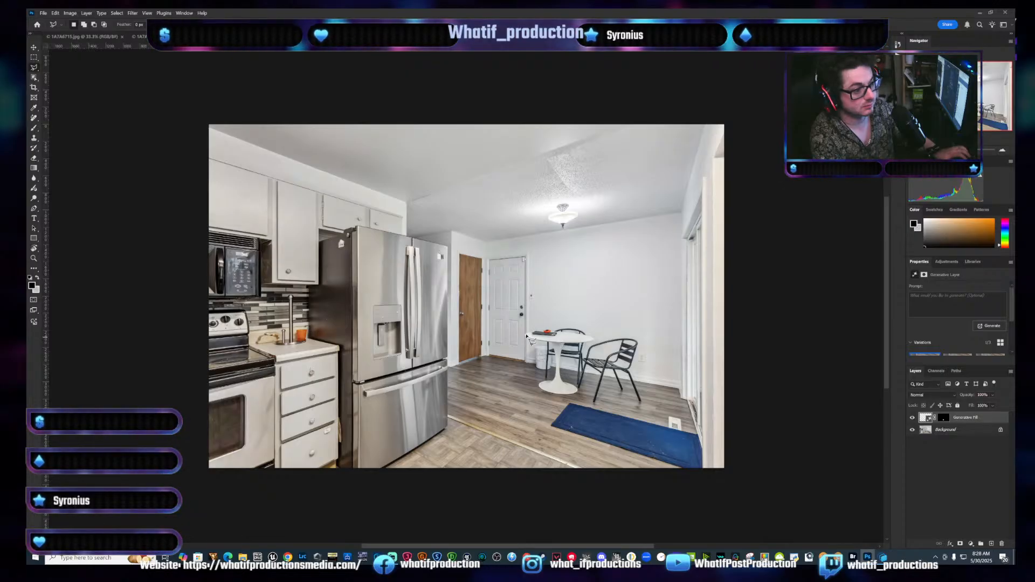
click(564, 337)
key(ctrl+g)
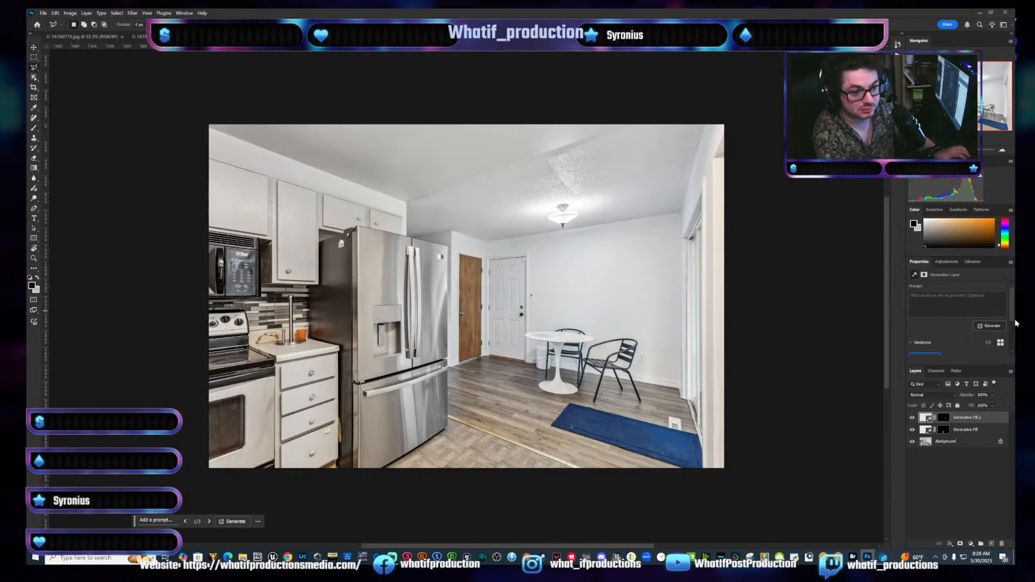
scroll(1012, 319, down, 2)
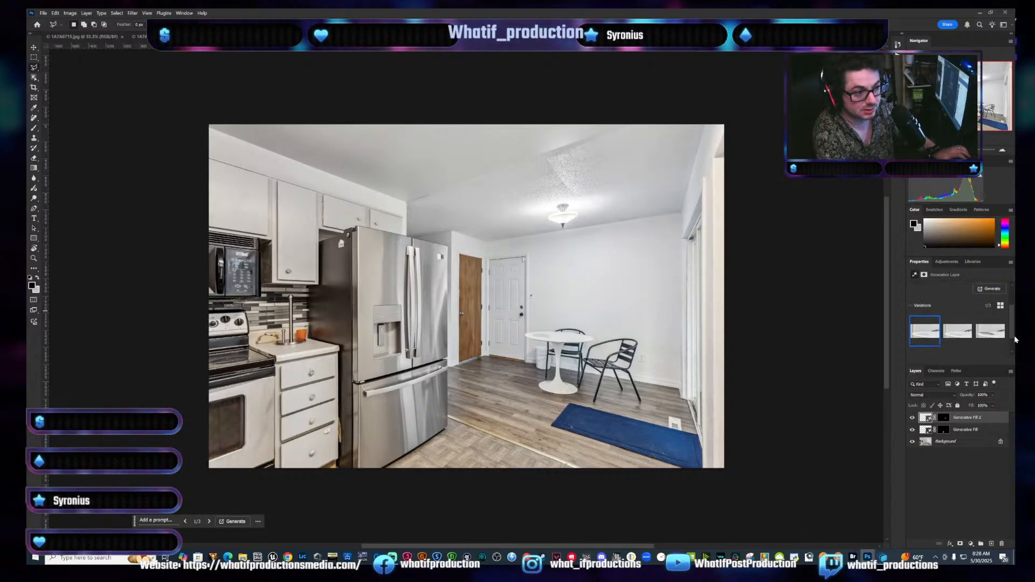
click(952, 322)
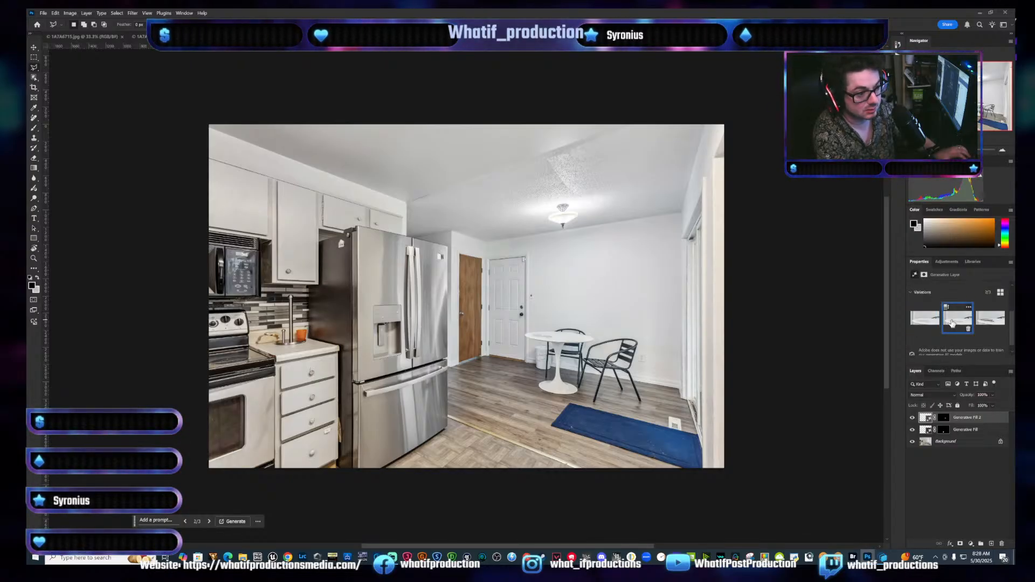
Flatten the kitchen and dining photo and clean up the remaining tabletop traces with the Remove tool
right_click(962, 443)
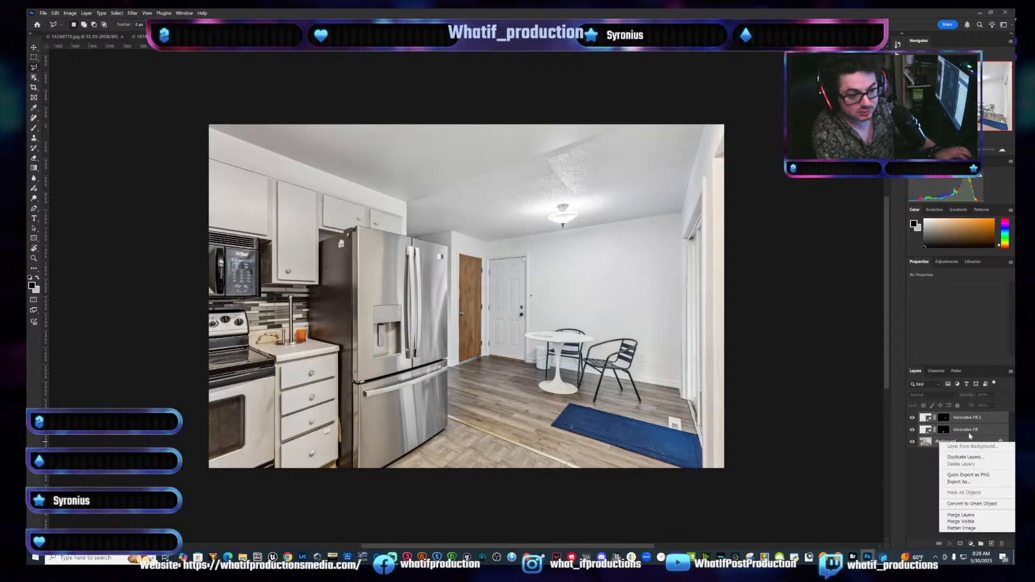
click(962, 528)
key(j)
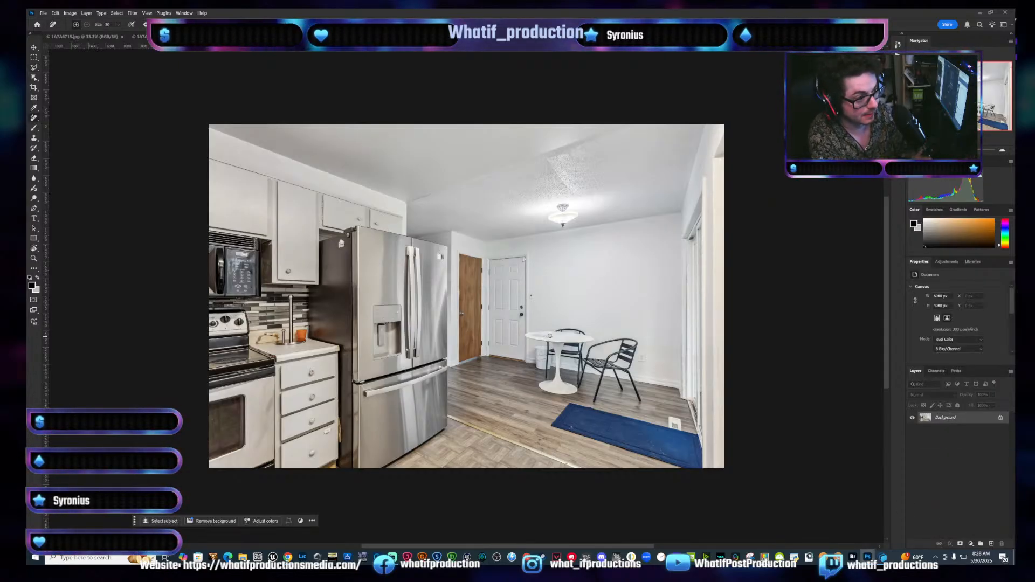
drag(550, 336, 532, 333)
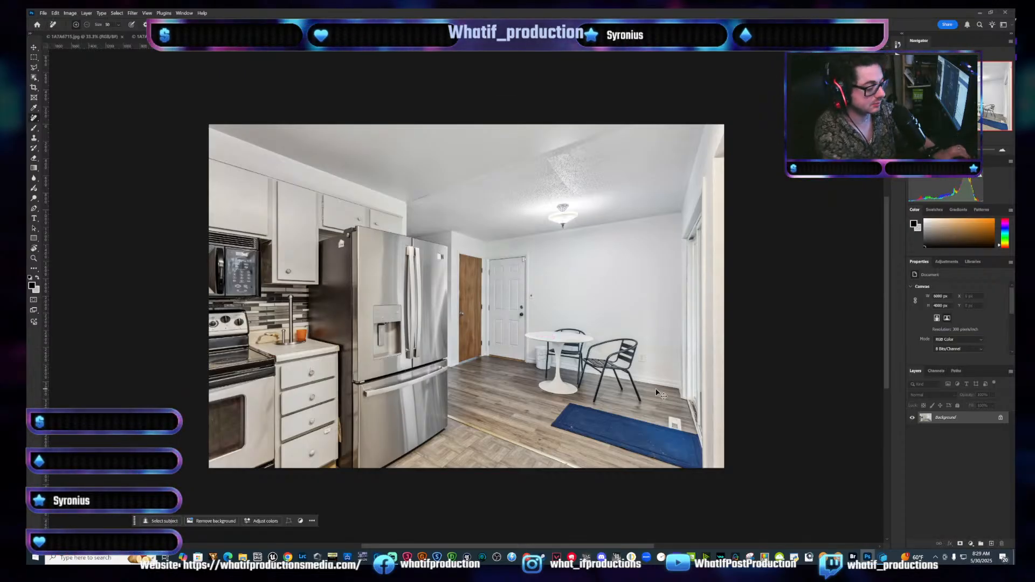
Go to the photo of the kitchen with the white console table and remove the green mug using Generative Fill
key(ctrl+w)
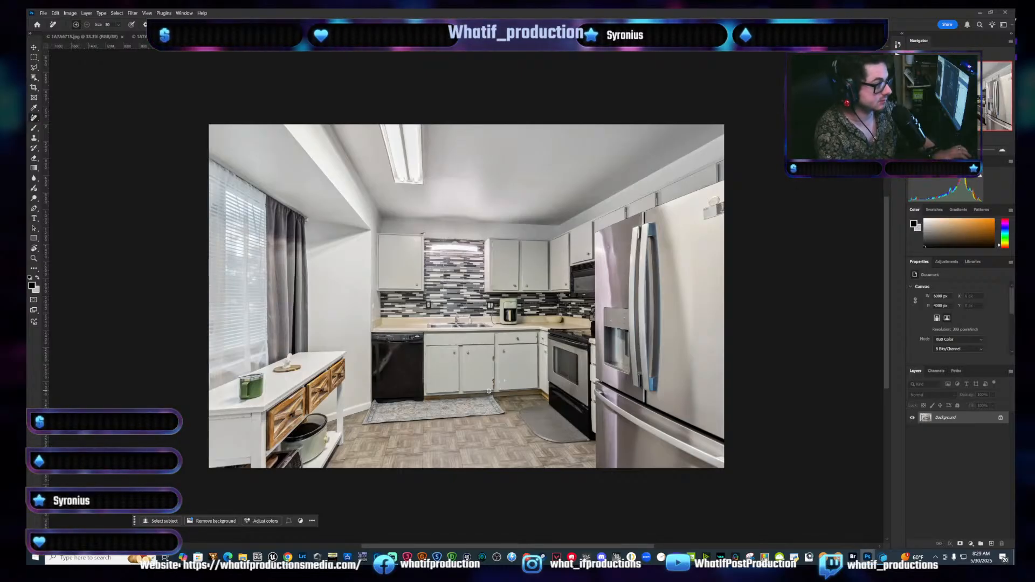
click(34, 67)
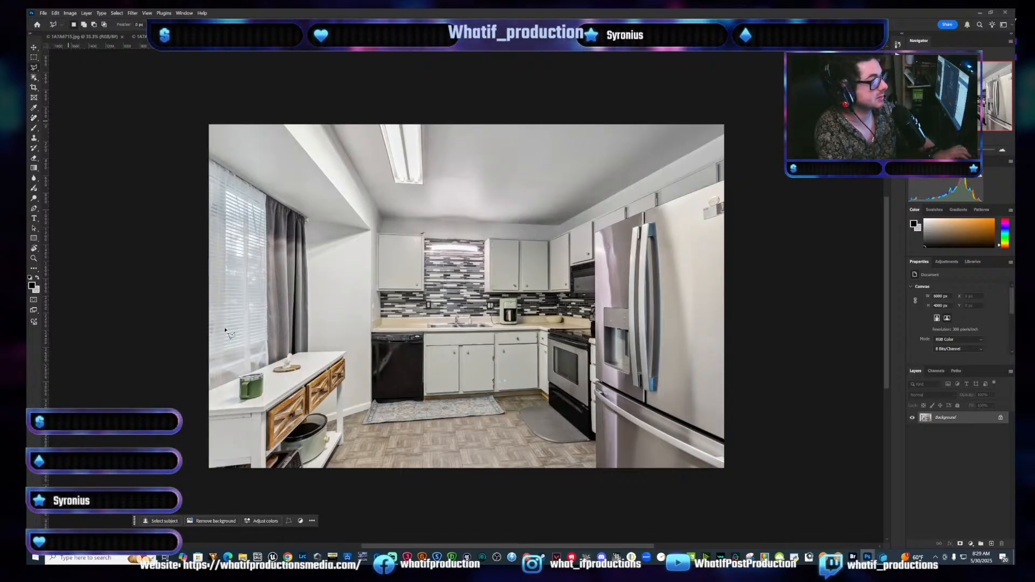
mouse_move(261, 403)
mouse_down()
mouse_move(212, 406)
mouse_move(240, 369)
mouse_move(281, 387)
mouse_up()
double_click(276, 382)
key(F2)
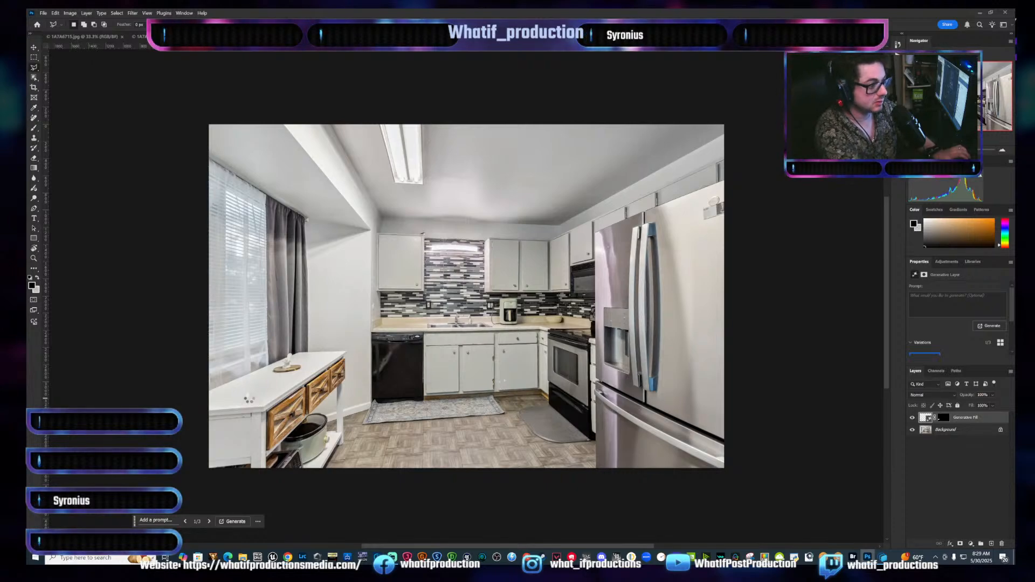
Switch to the dining area photo and lasso the cut-off objects in its lower-left corner and along its bottom edge
key(ctrl+Tab)
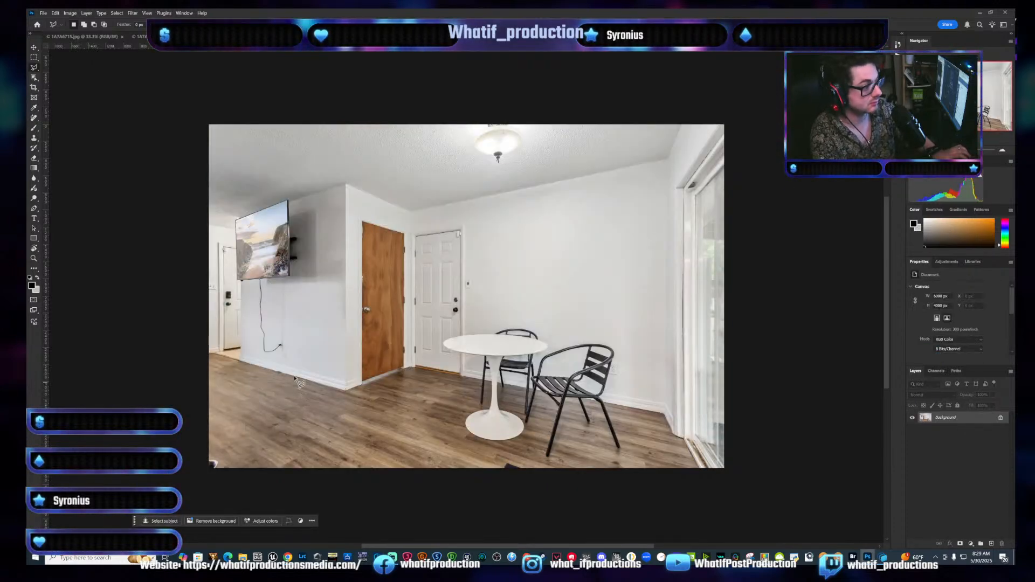
click(207, 451)
click(221, 460)
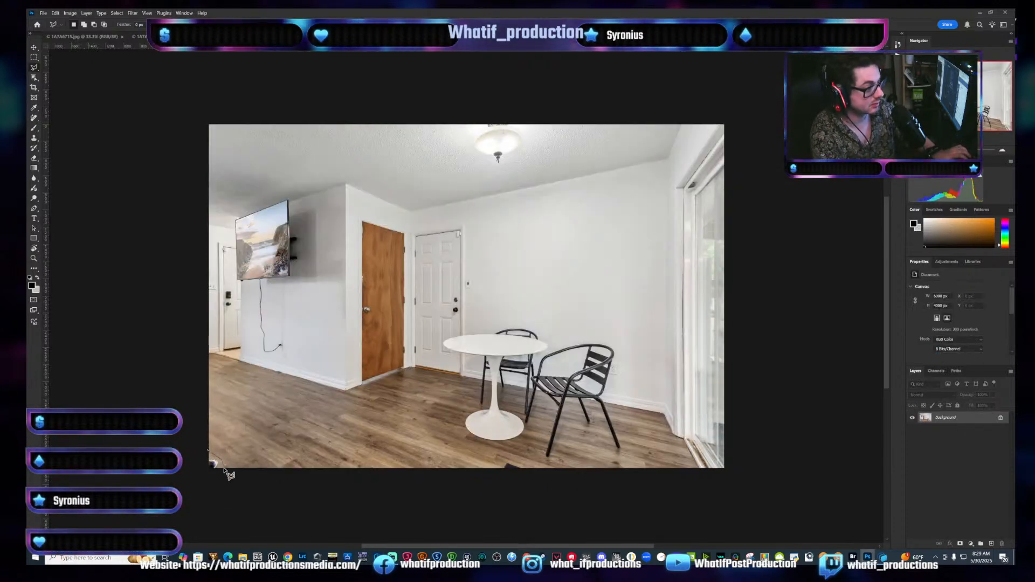
click(222, 471)
click(206, 473)
click(198, 454)
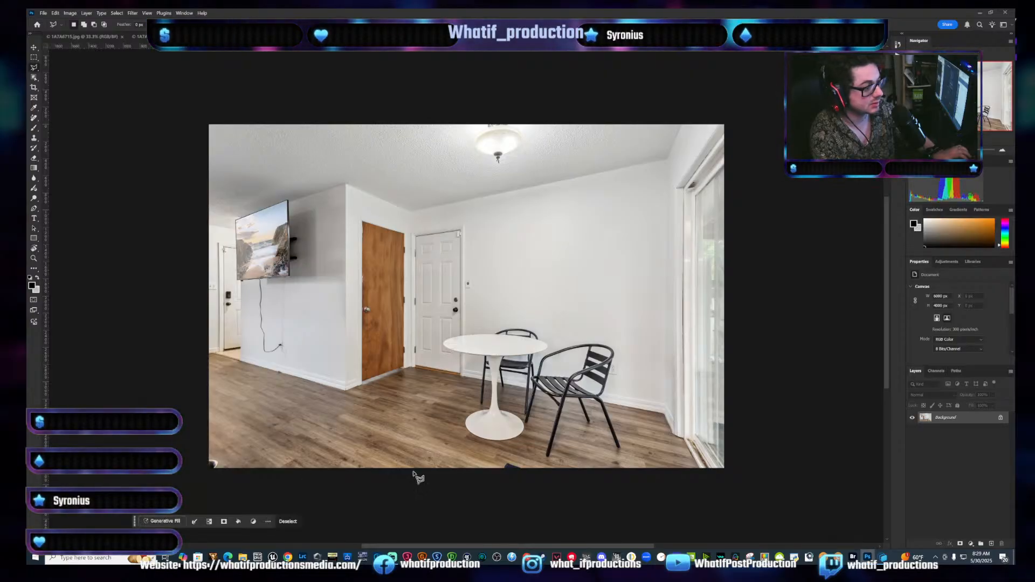
shift+click(499, 468)
click(506, 456)
click(544, 474)
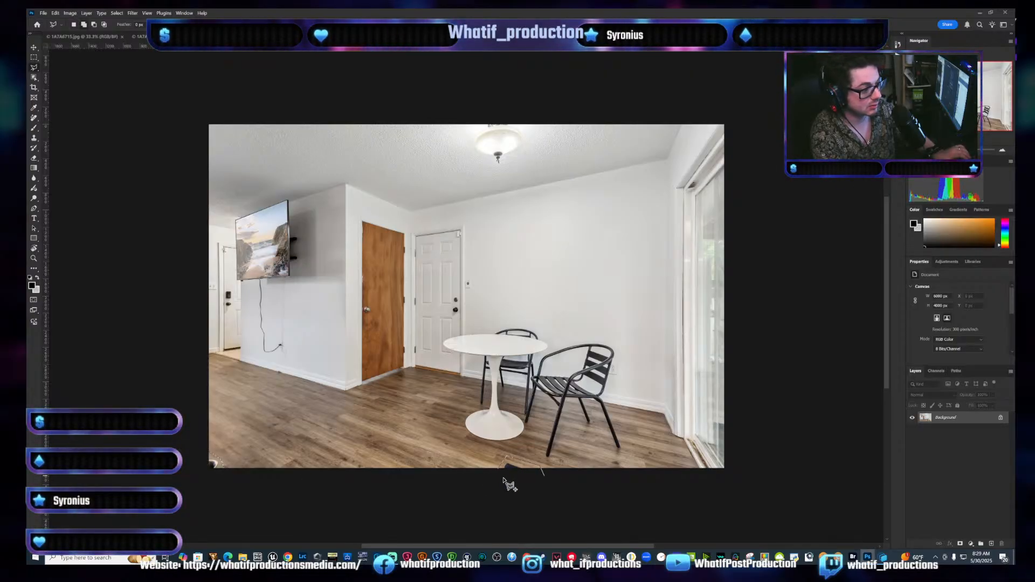
click(497, 477)
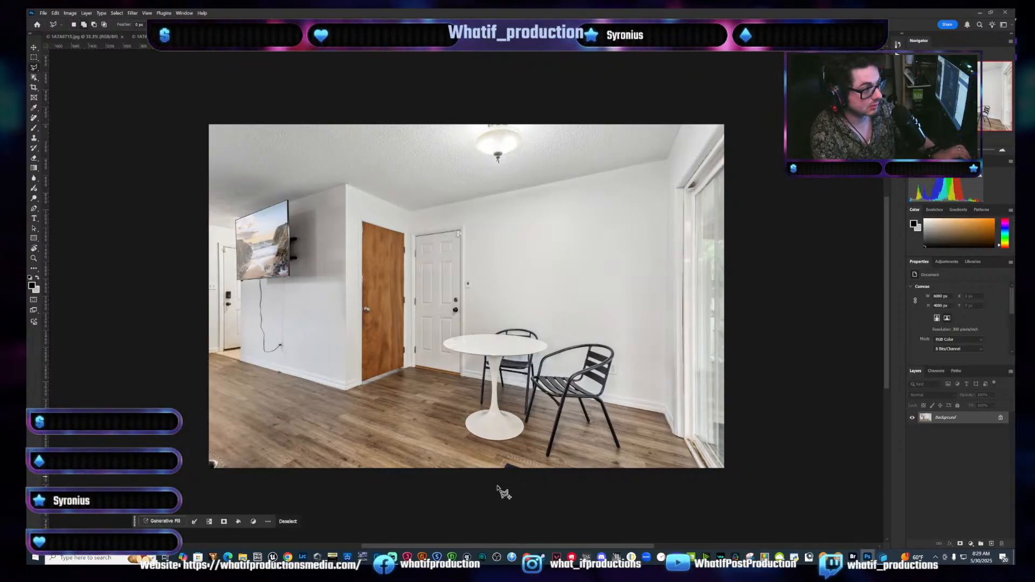
Add the cable hanging below the wall-mounted TV to the selection and remove all selected objects with Generative Fill
shift+click(287, 361)
click(260, 356)
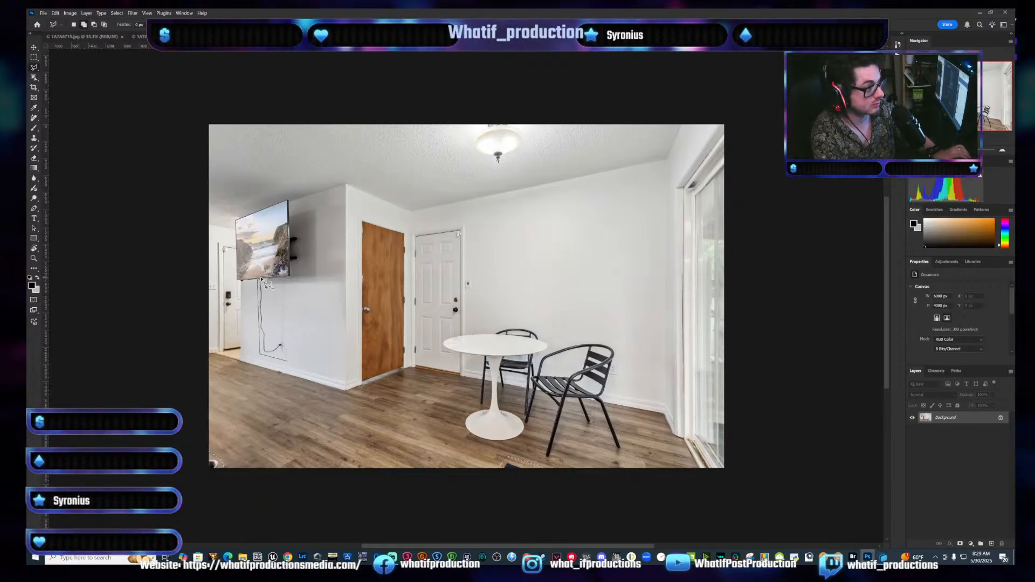
click(254, 278)
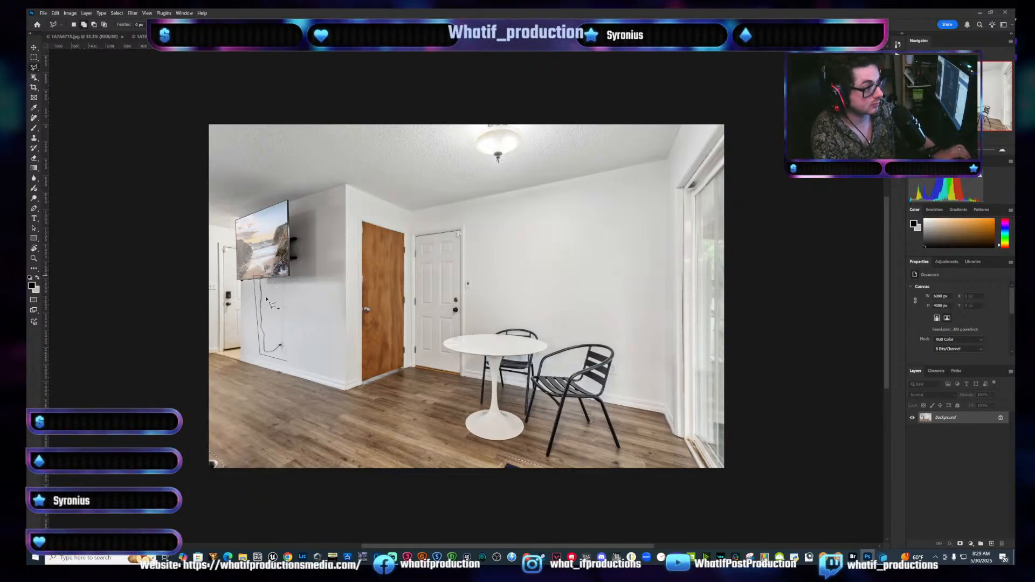
click(270, 344)
click(279, 340)
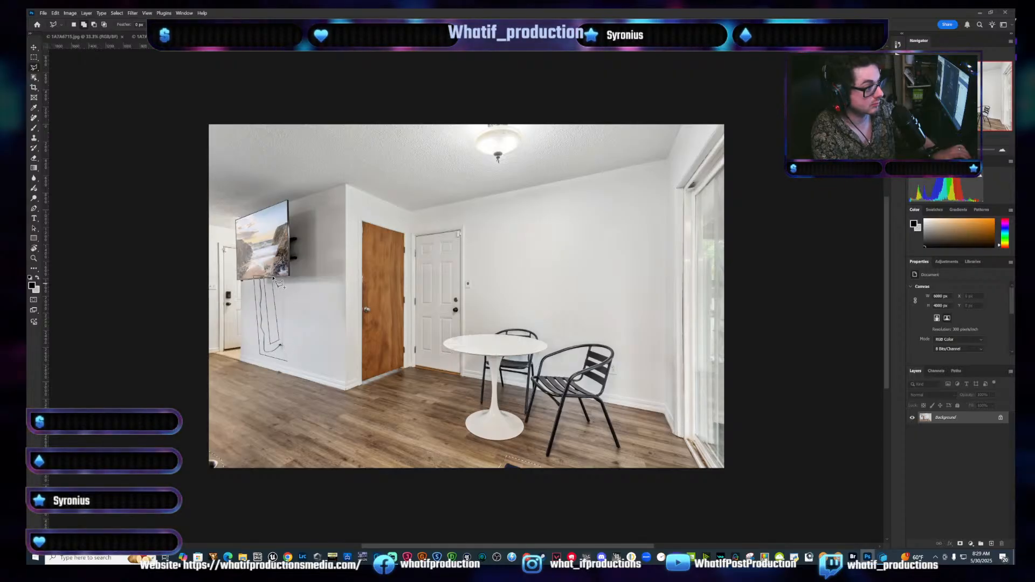
click(276, 277)
click(293, 276)
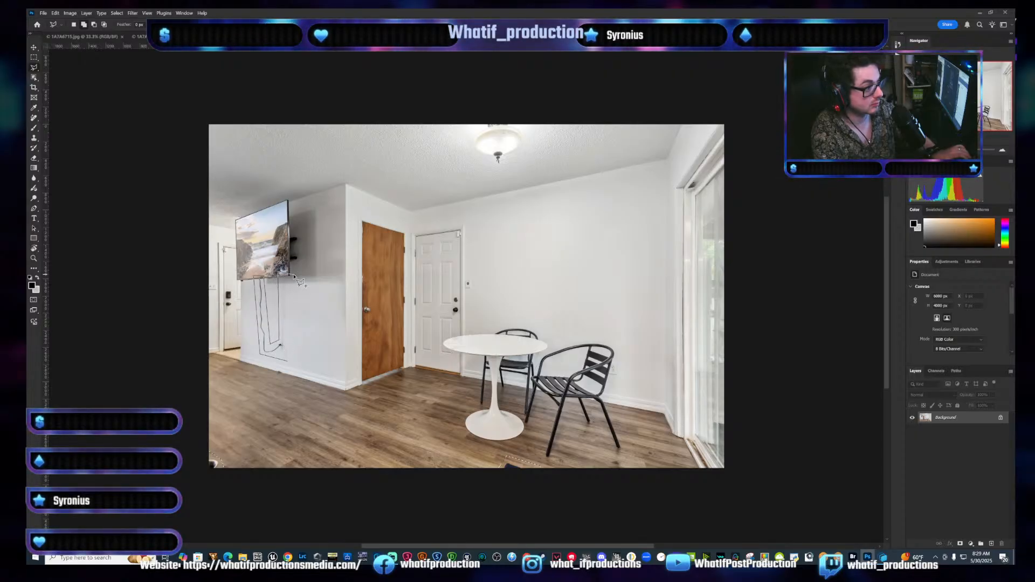
double_click(297, 366)
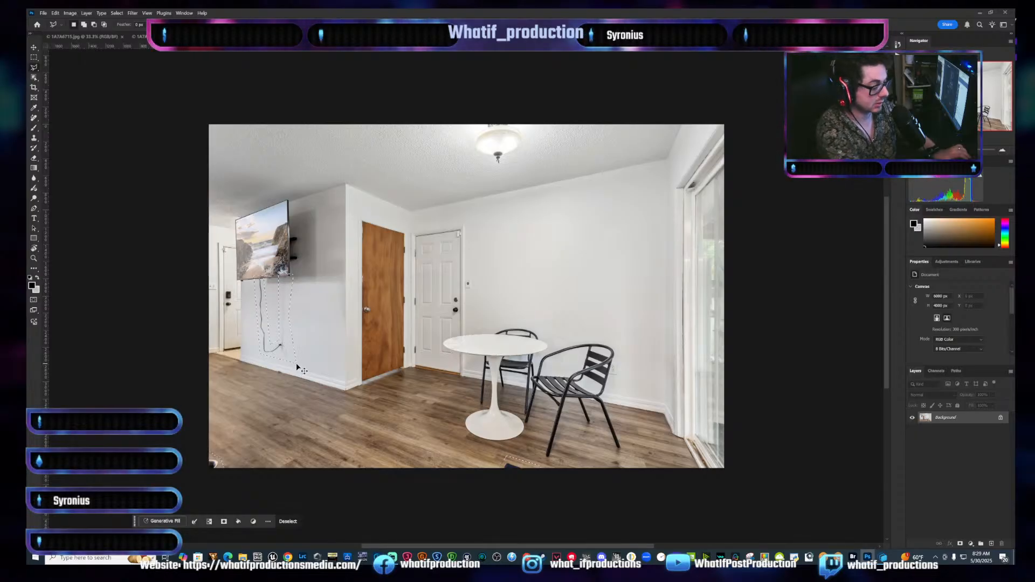
key(ctrl+F2)
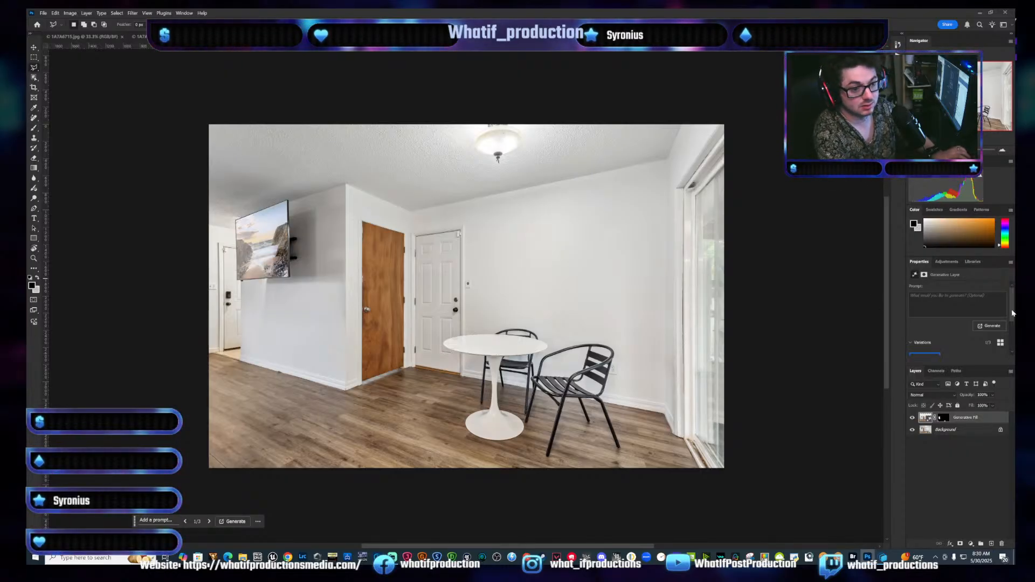
Compare the Generative Fill variations for the dining area photo and choose the third one
scroll(1011, 312, down, 2)
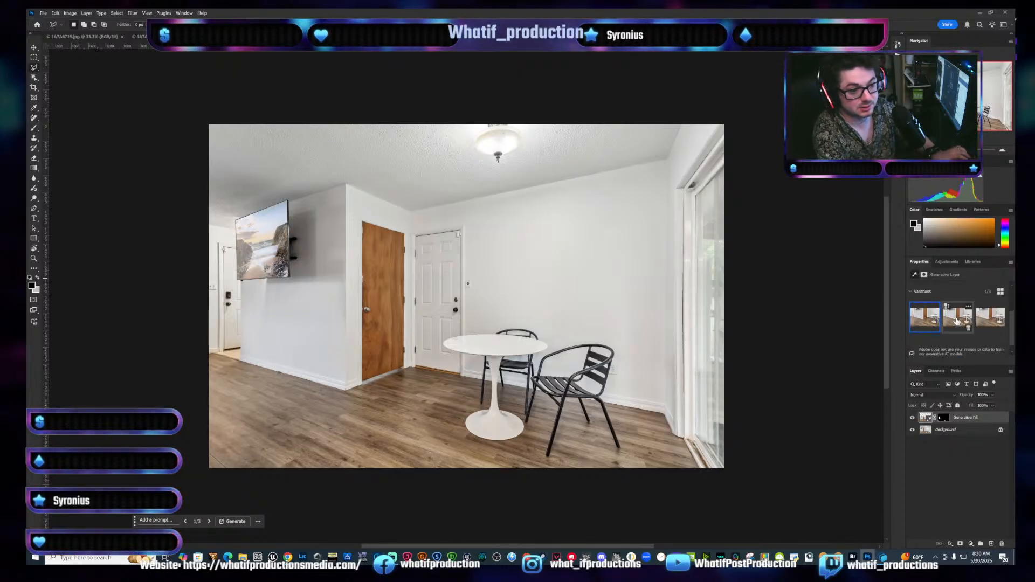
click(957, 321)
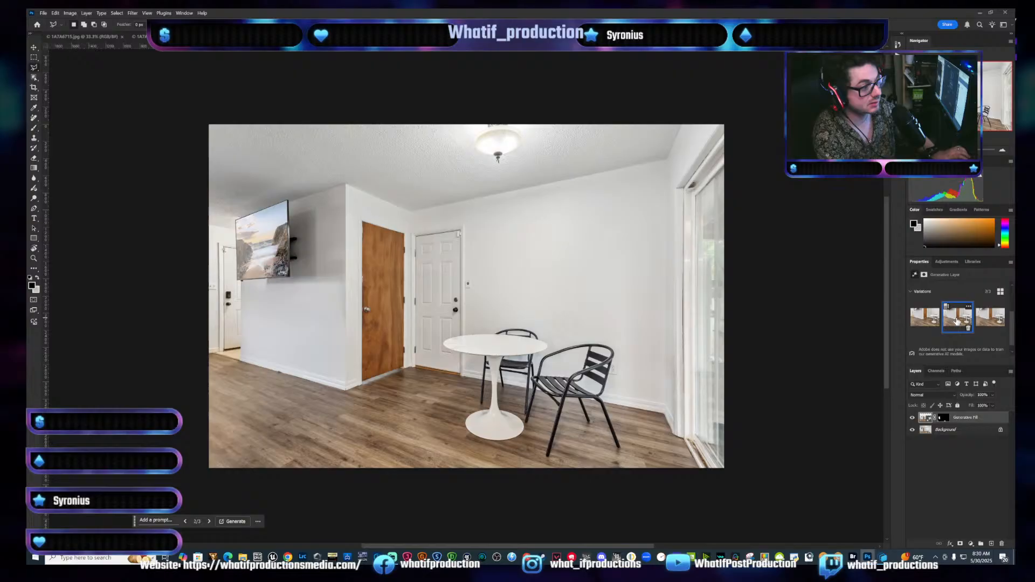
click(990, 324)
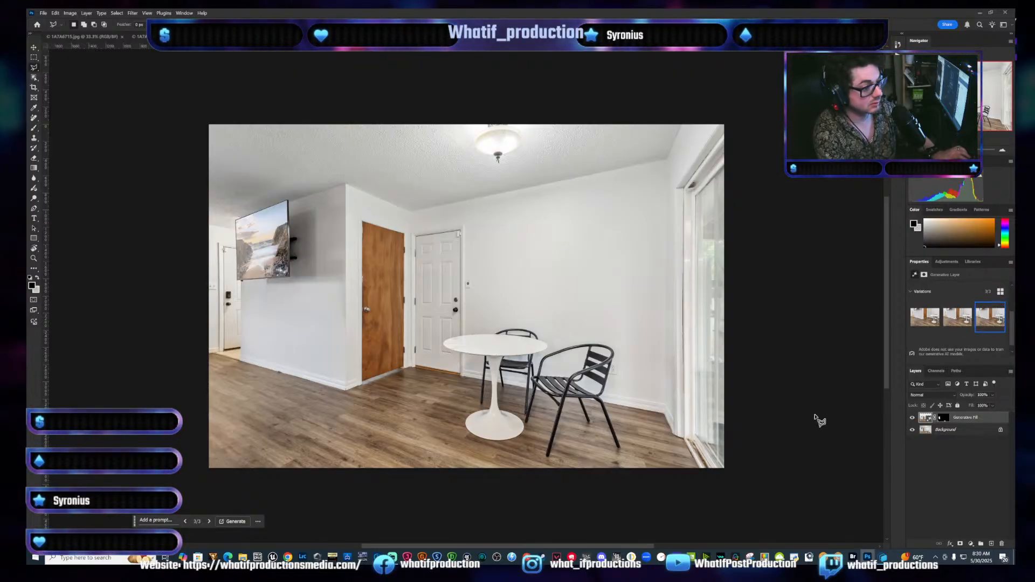
Merge the Generative Fill layer with the background and paint over the leftover mark below the TV with the Remove tool
shift+click(946, 430)
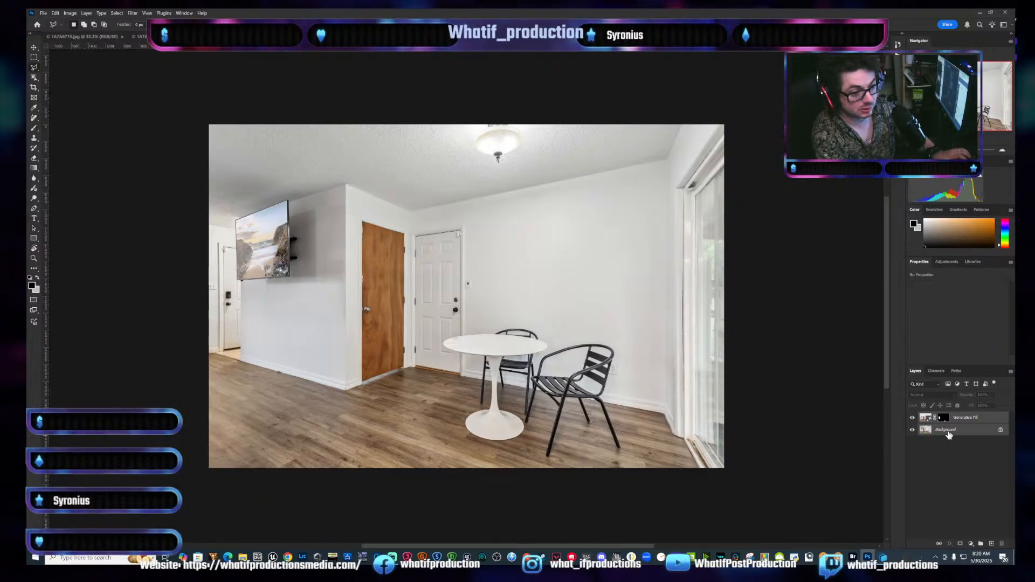
right_click(946, 431)
click(961, 505)
key(j)
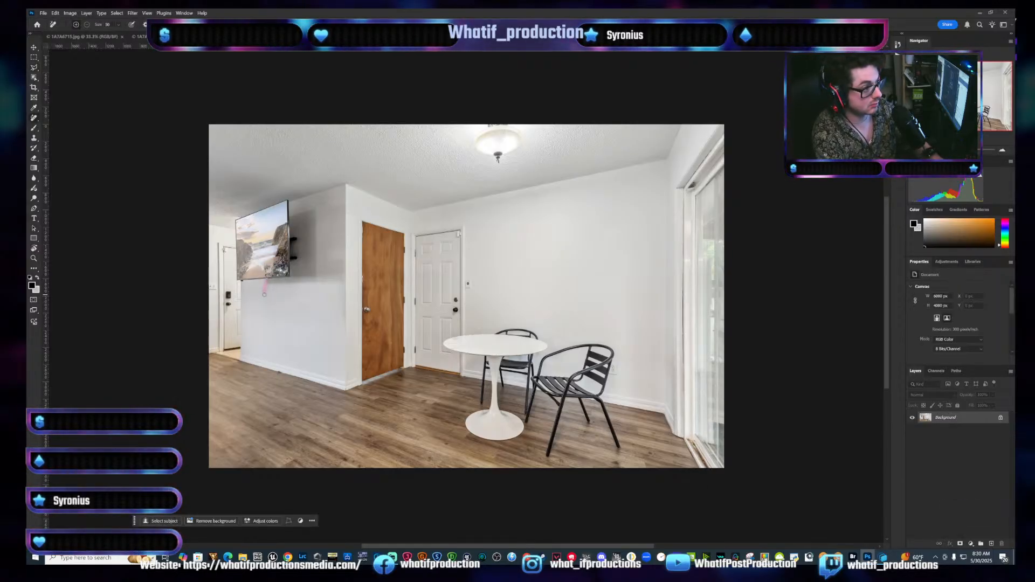
drag(265, 295, 267, 303)
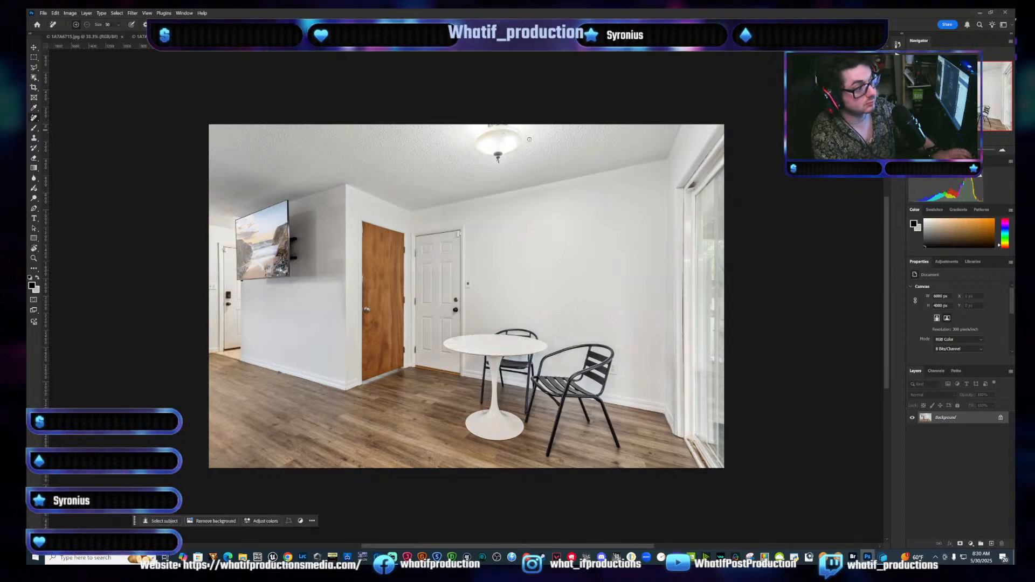
Switch to the photo with the patio door, lasso the items on top of the white cabinet by the window, and remove them with Generative Fill
key(ctrl+Tab)
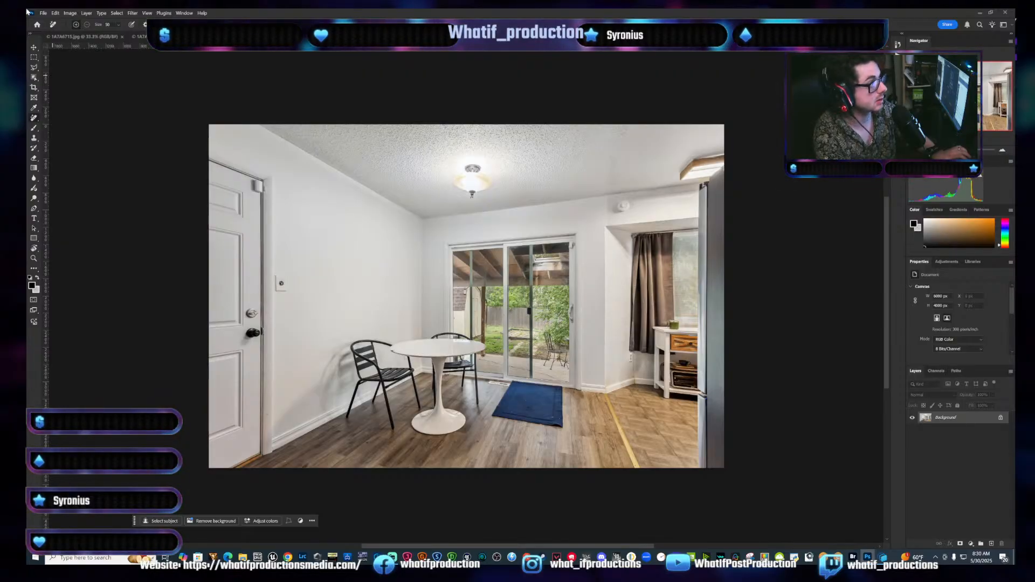
click(33, 68)
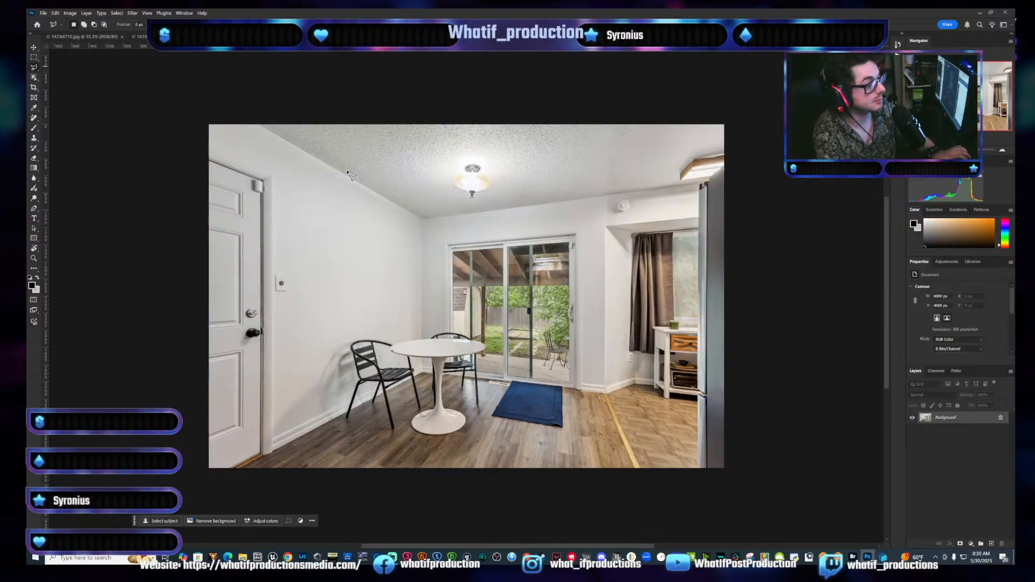
click(684, 330)
click(668, 330)
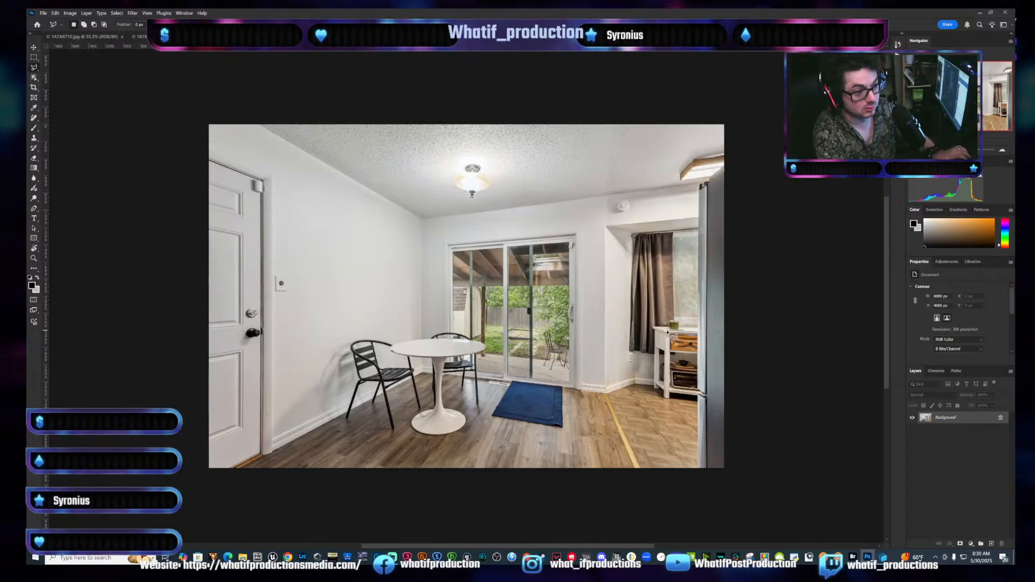
click(662, 324)
click(668, 317)
click(681, 317)
double_click(688, 324)
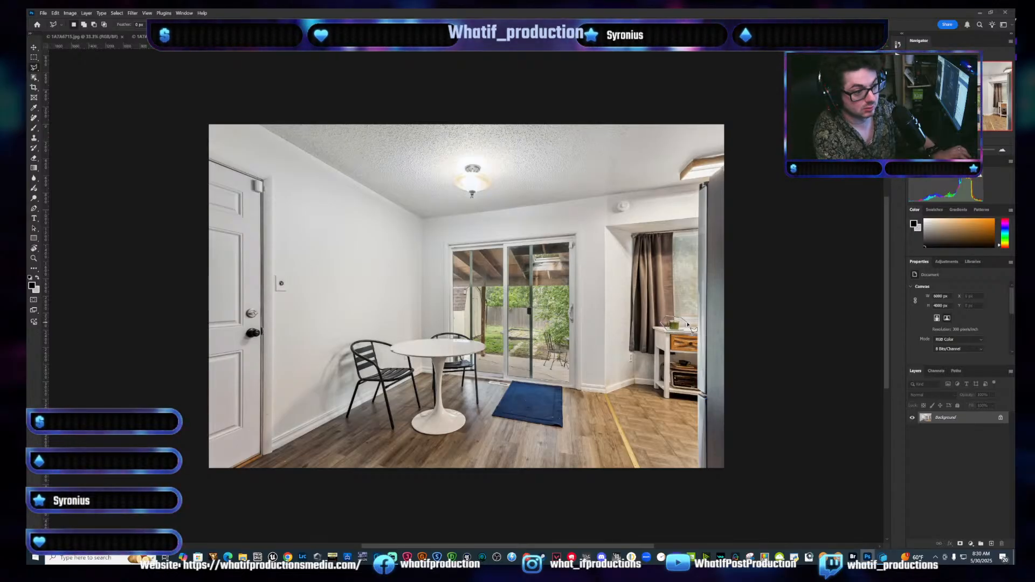
key(F2)
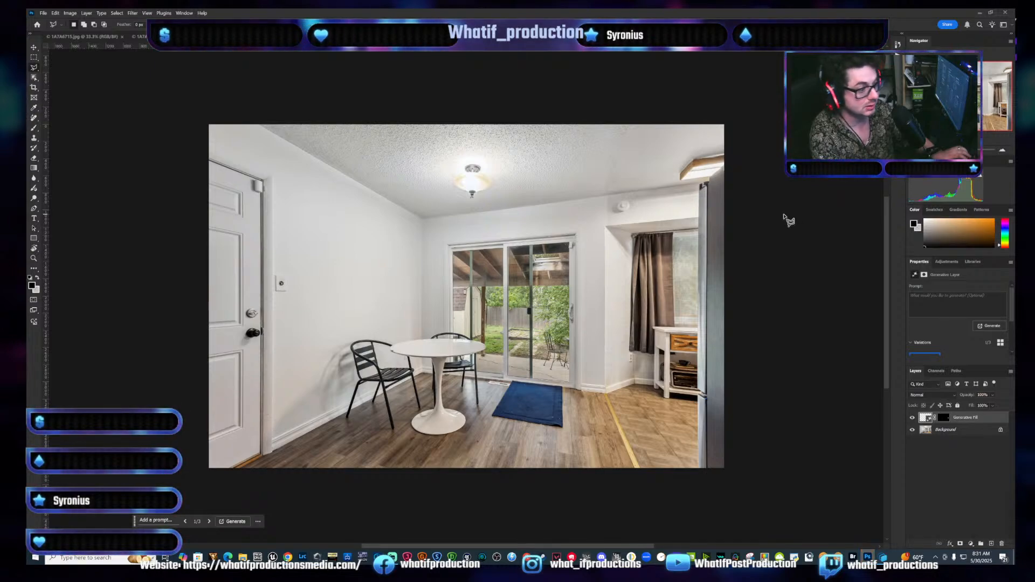
Switch to the living room photo with blue curtains, lasso the cable hanging below the wall-mounted TV, and remove it with Generative Fill
key(ctrl+Tab)
key(ctrl+Tab)
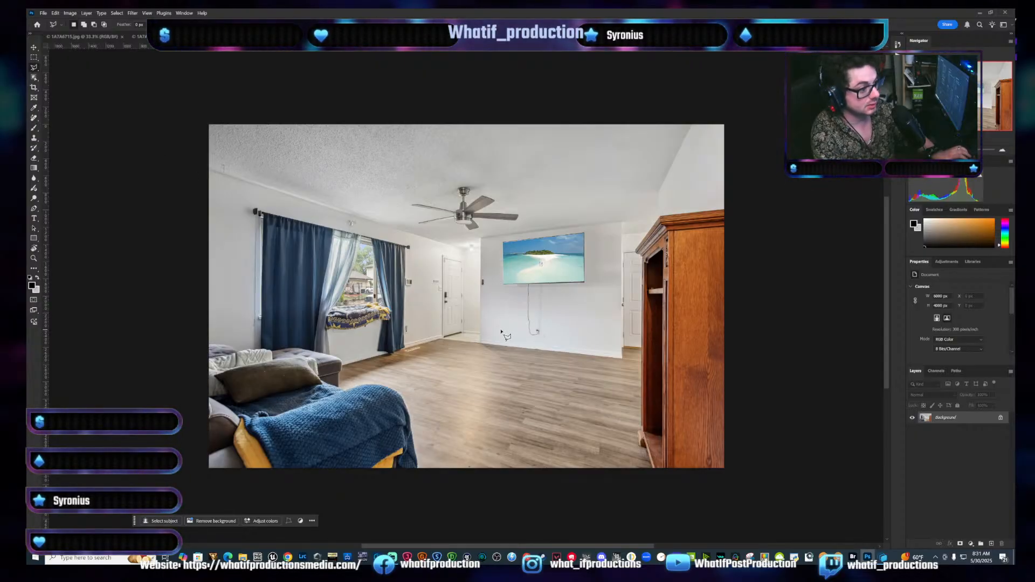
click(527, 281)
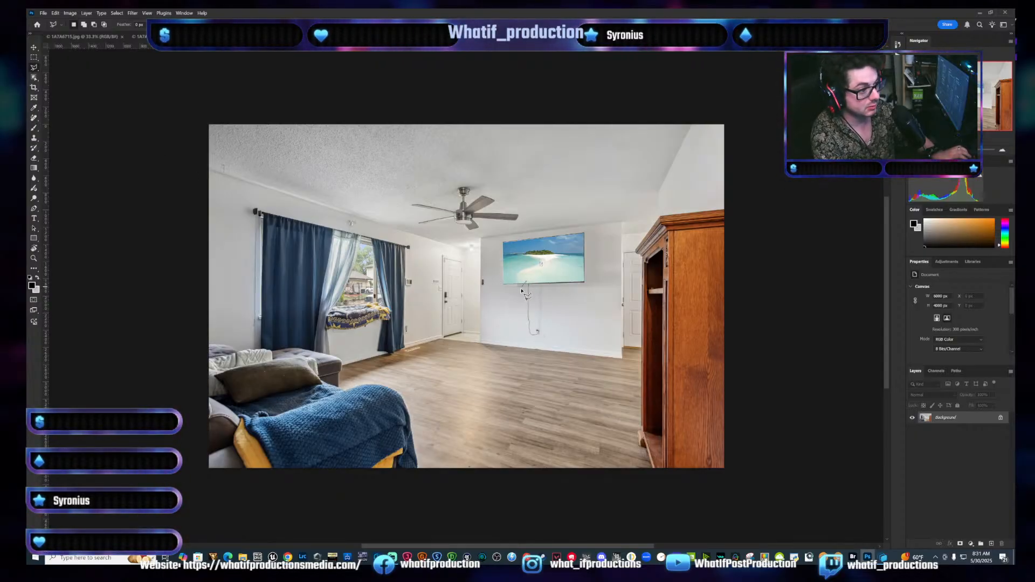
click(521, 290)
click(526, 335)
click(533, 339)
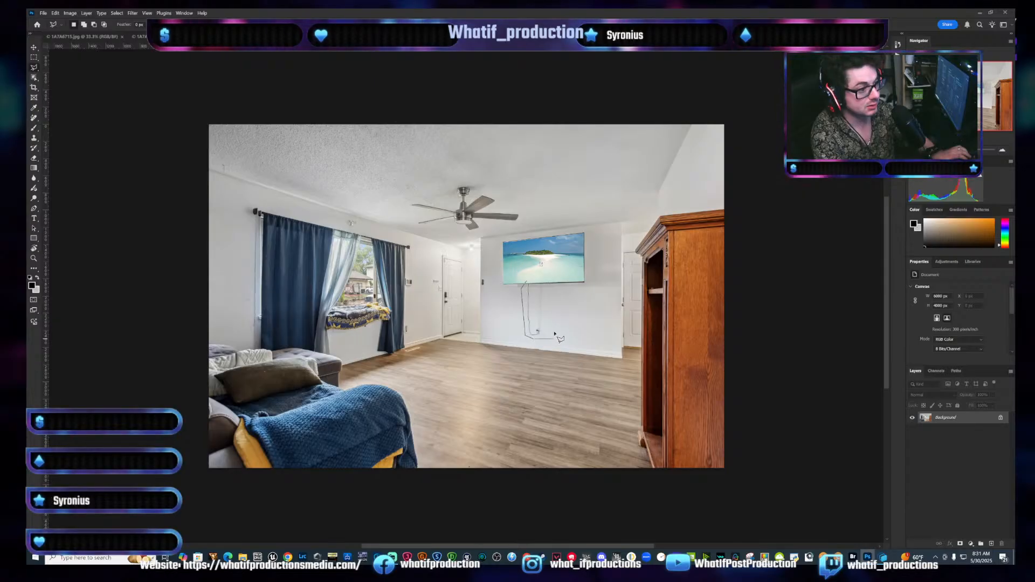
click(553, 338)
double_click(549, 281)
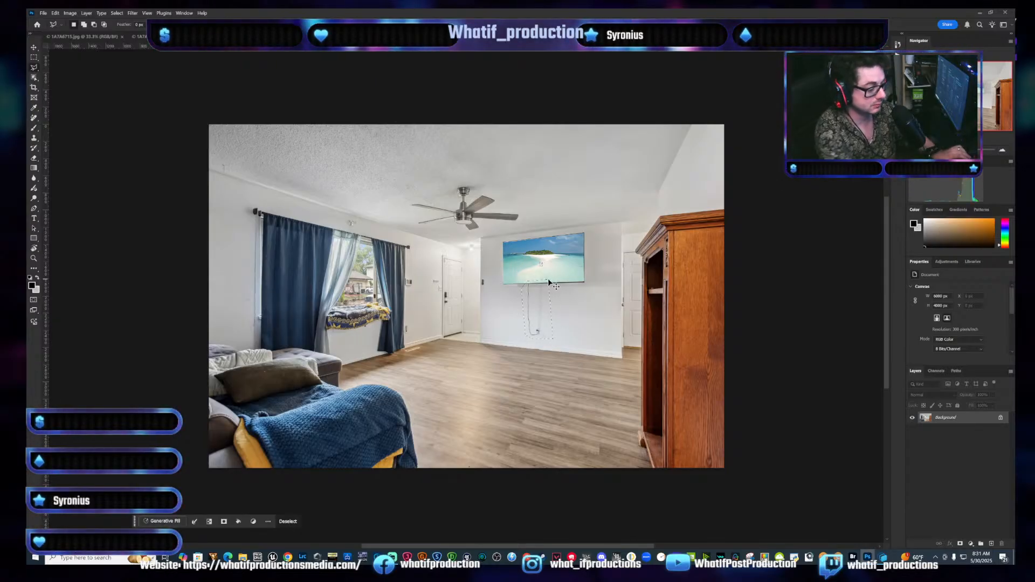
key(ctrl+g)
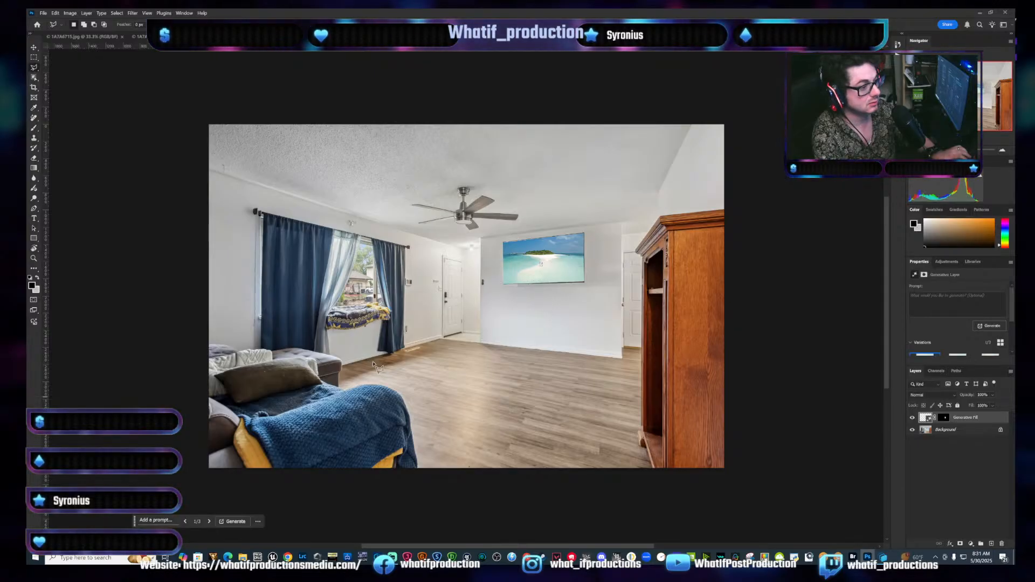
Try to replace the blanket-covered sofa end in the foreground by lassoing it and generating a fill with the prompt "couch"
mouse_move(422, 469)
mouse_down()
mouse_move(413, 395)
mouse_move(382, 384)
mouse_up()
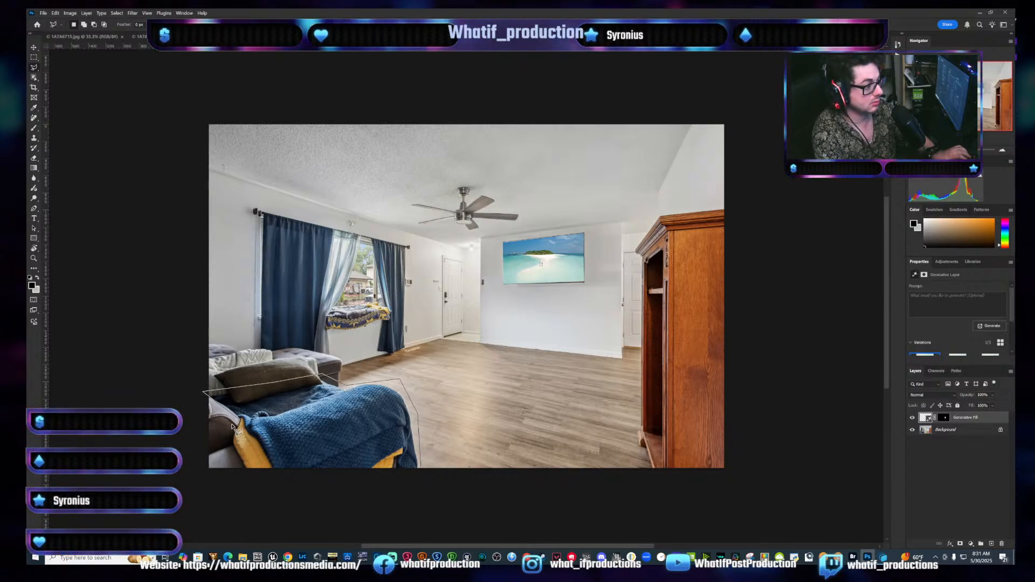
click(266, 497)
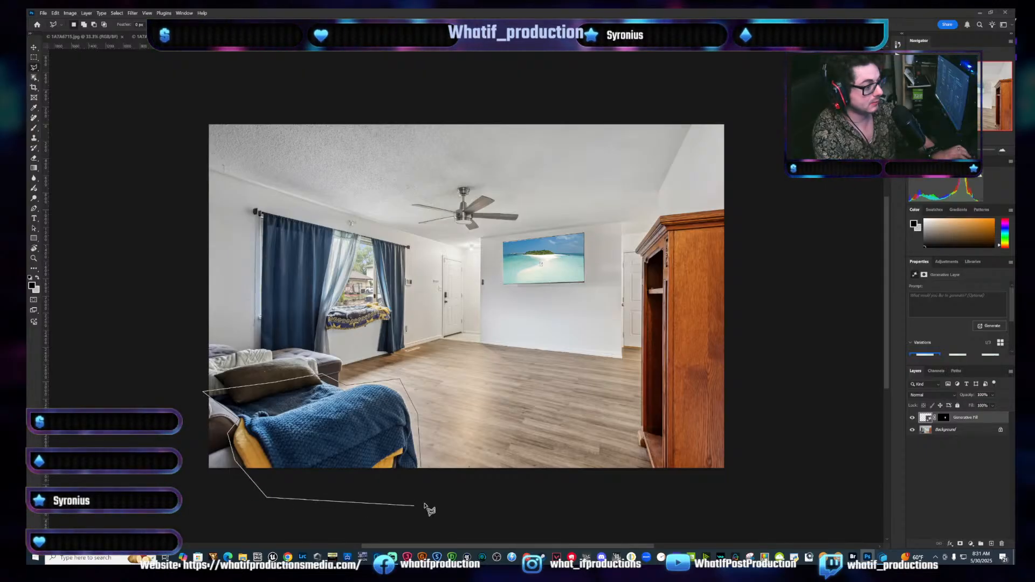
double_click(424, 504)
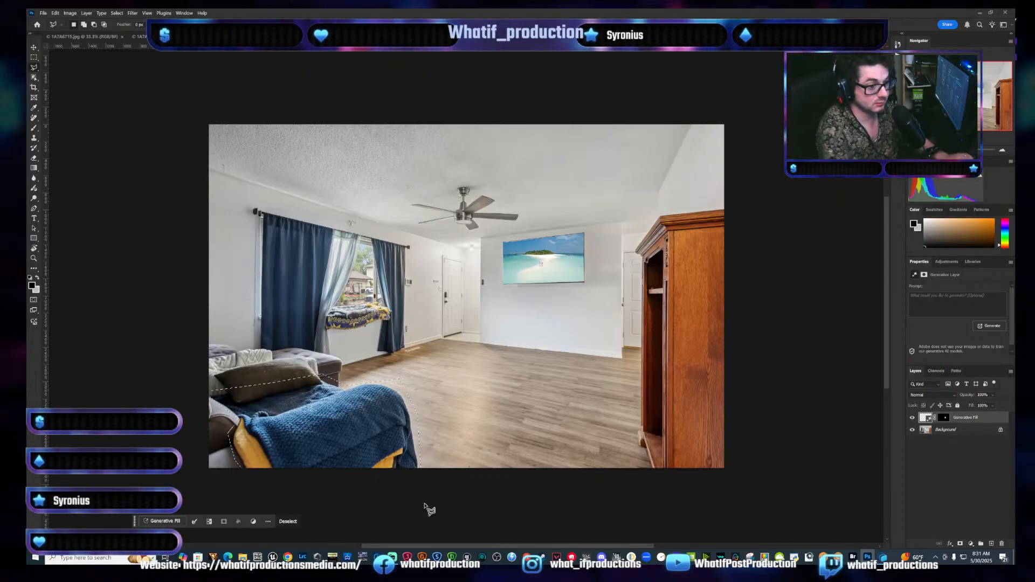
click(957, 303)
text(c)
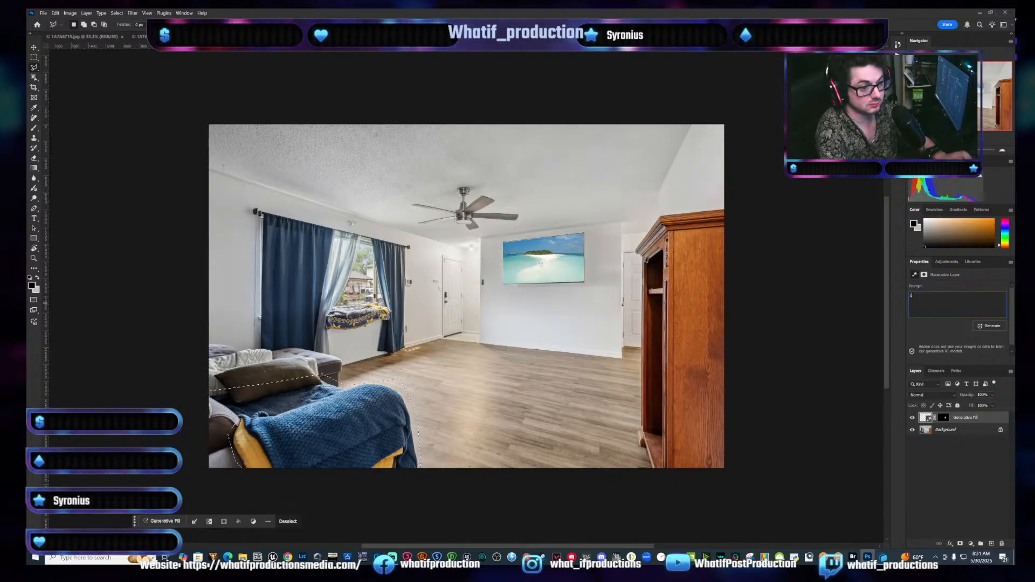
text(ouch)
key(Return)
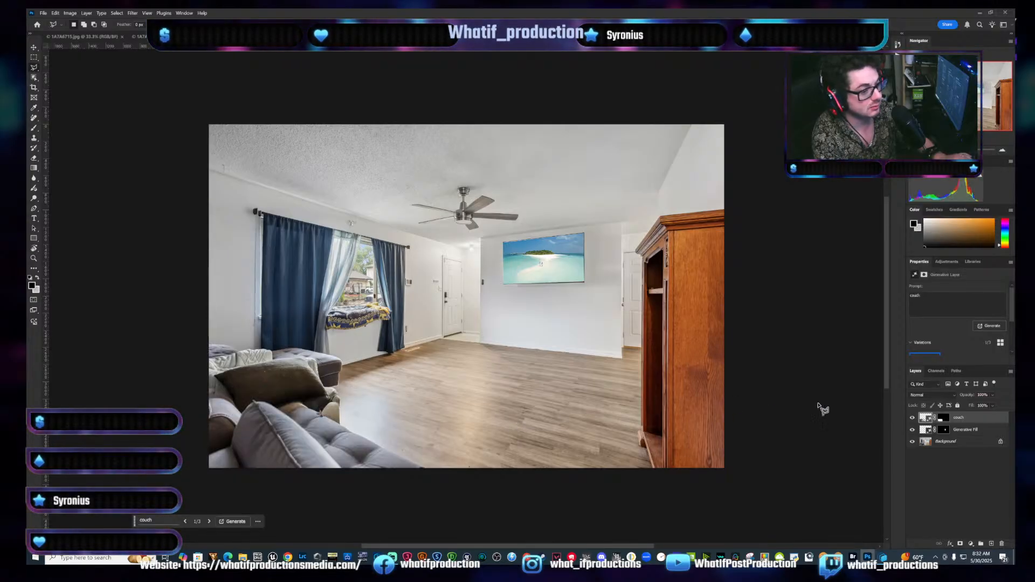
Compare the three generated couch variations and hide the couch fill layer
scroll(1011, 302, down, 2)
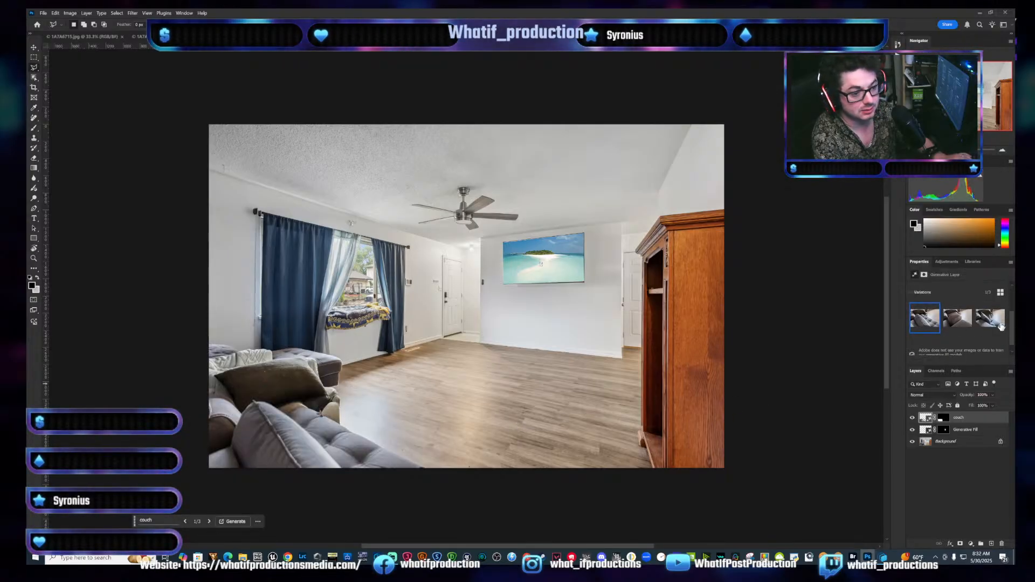
click(957, 318)
click(987, 320)
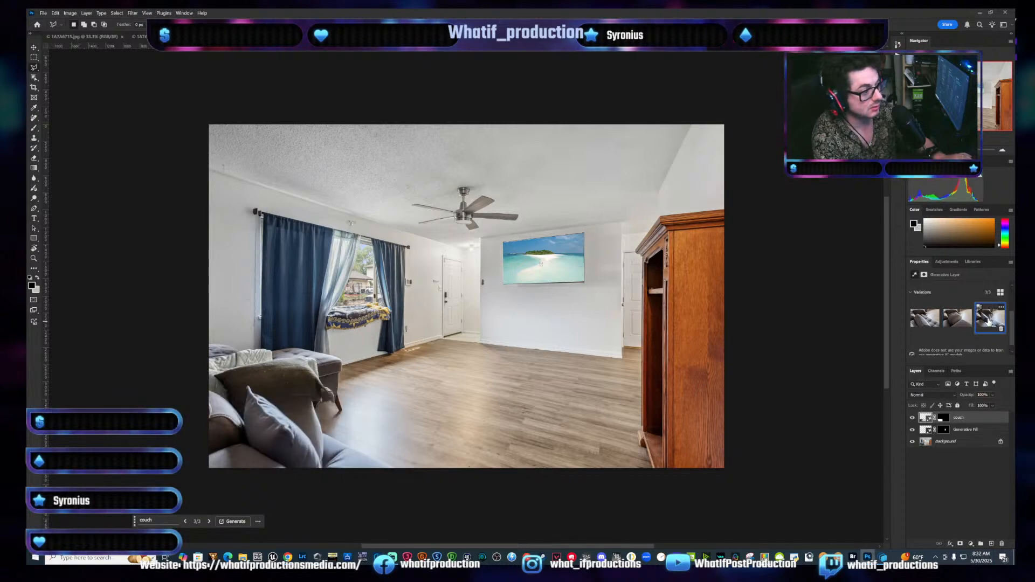
click(912, 418)
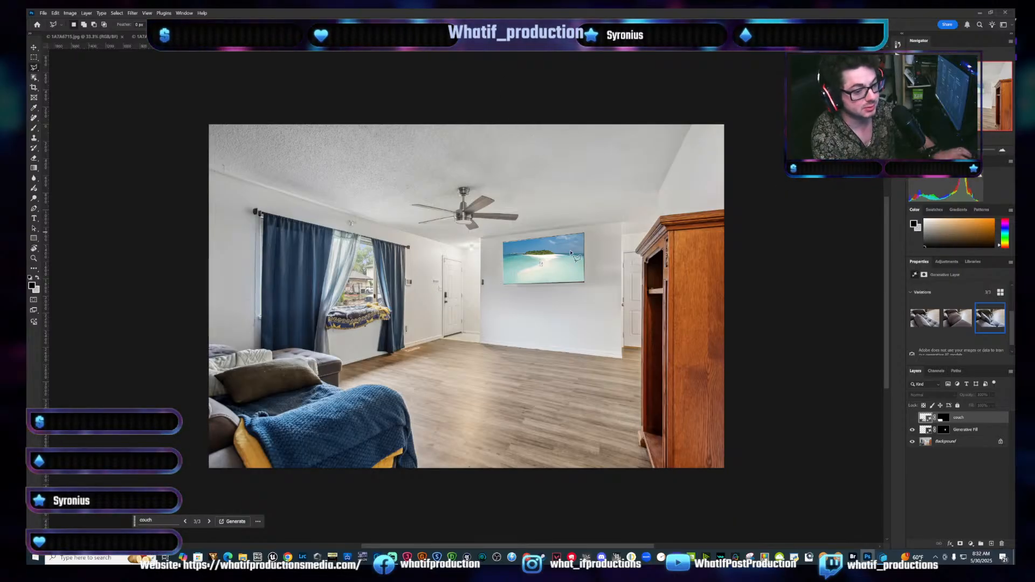
Switch to the living room photo with the blue accent wall, lasso the floor clutter in the doorway, and remove it with Generative Fill
key(ctrl+Tab)
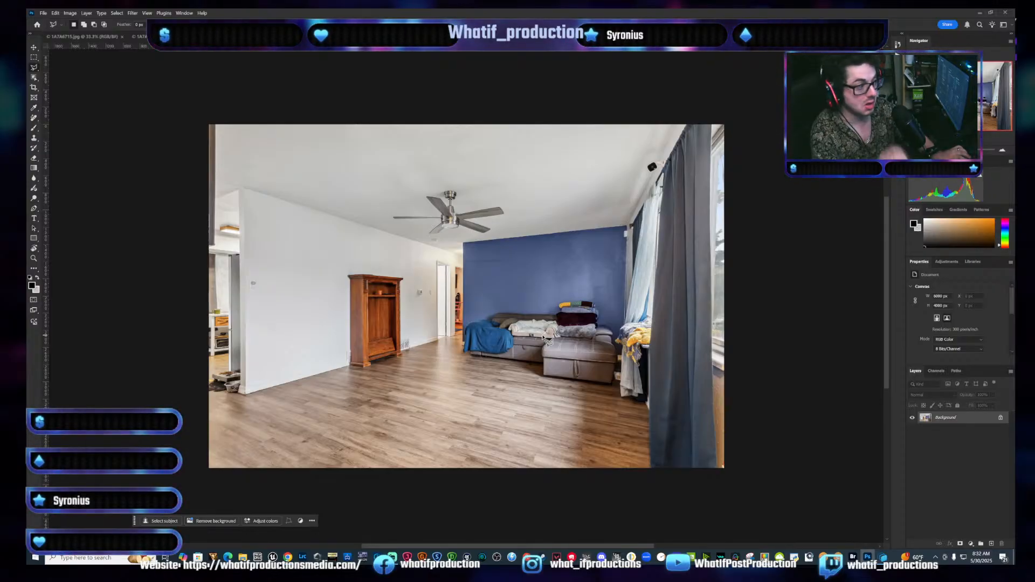
key(Return)
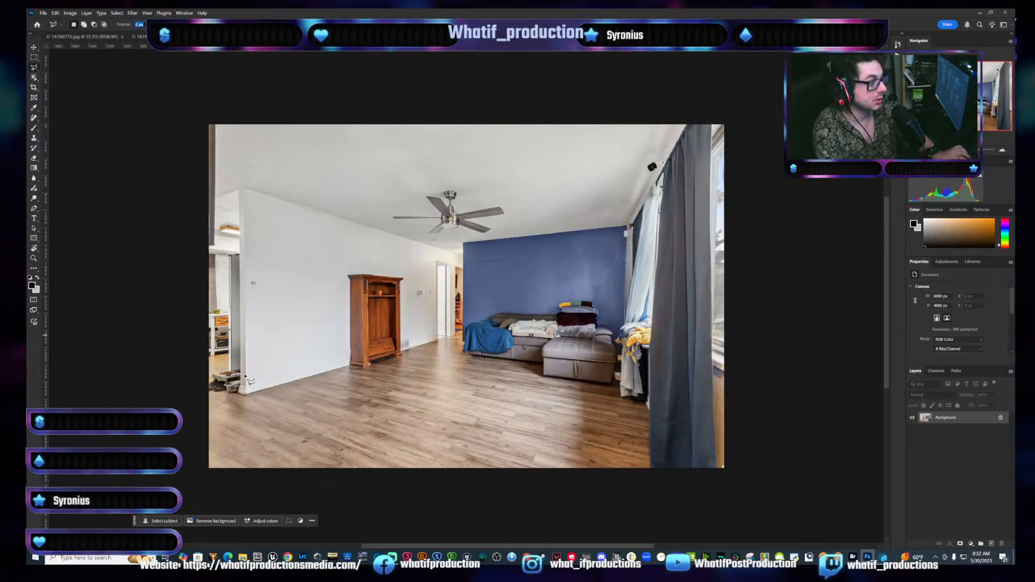
click(244, 375)
click(240, 362)
click(208, 367)
click(200, 383)
click(206, 401)
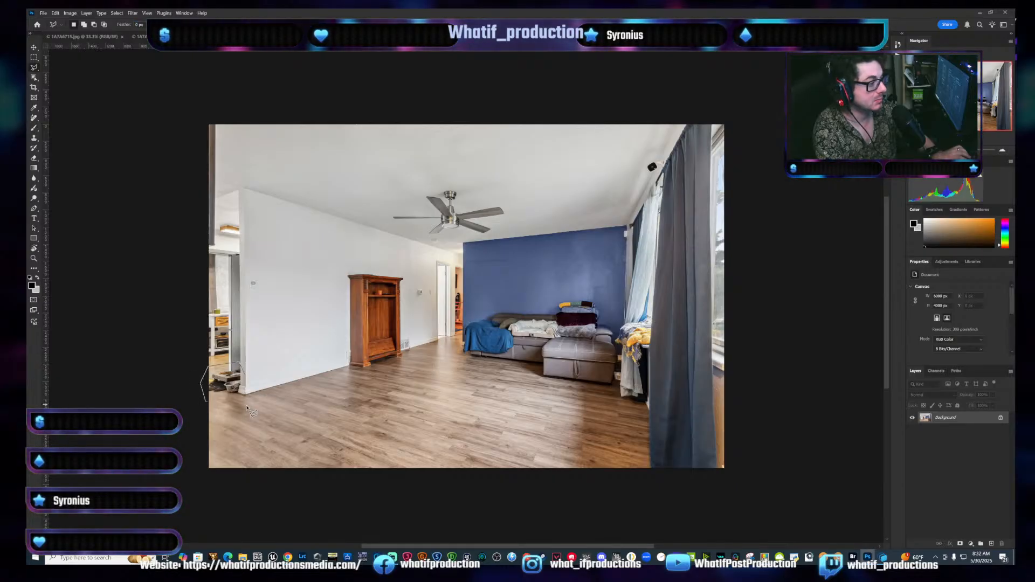
double_click(251, 406)
key(F2)
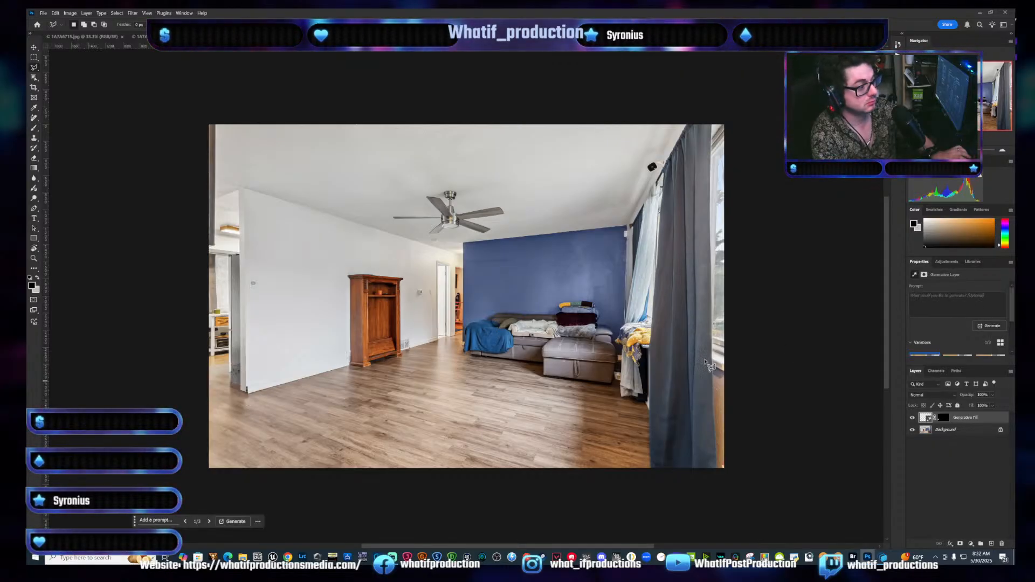
Compare the three Generative Fill variations for the doorway floor and return to the first one
scroll(960, 324, down, 2)
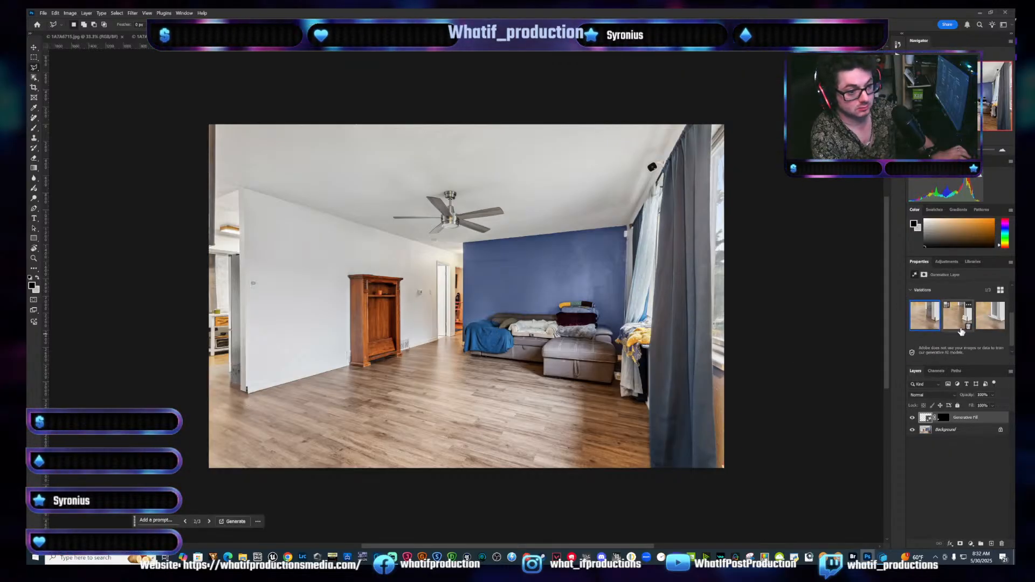
click(960, 323)
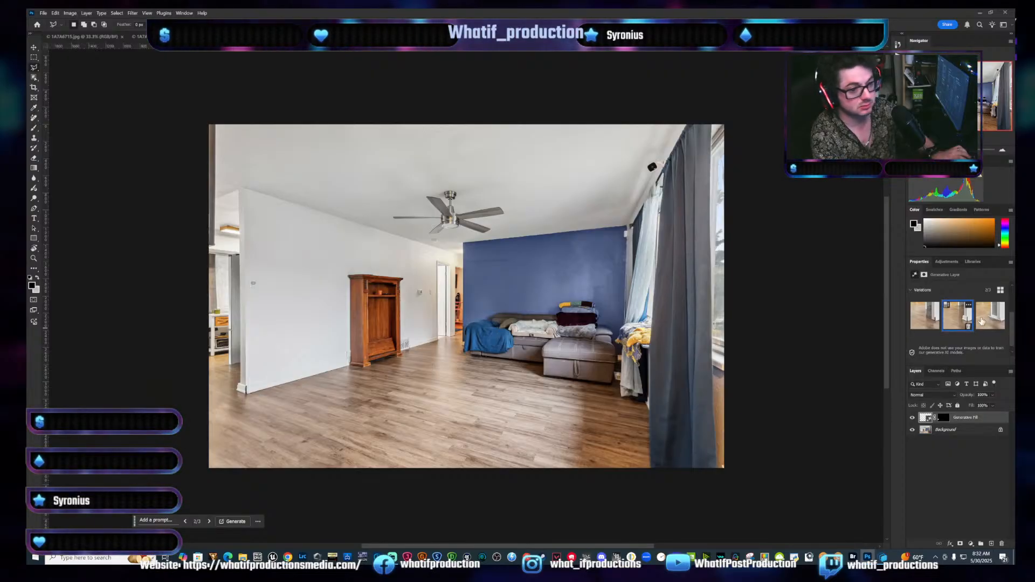
click(982, 322)
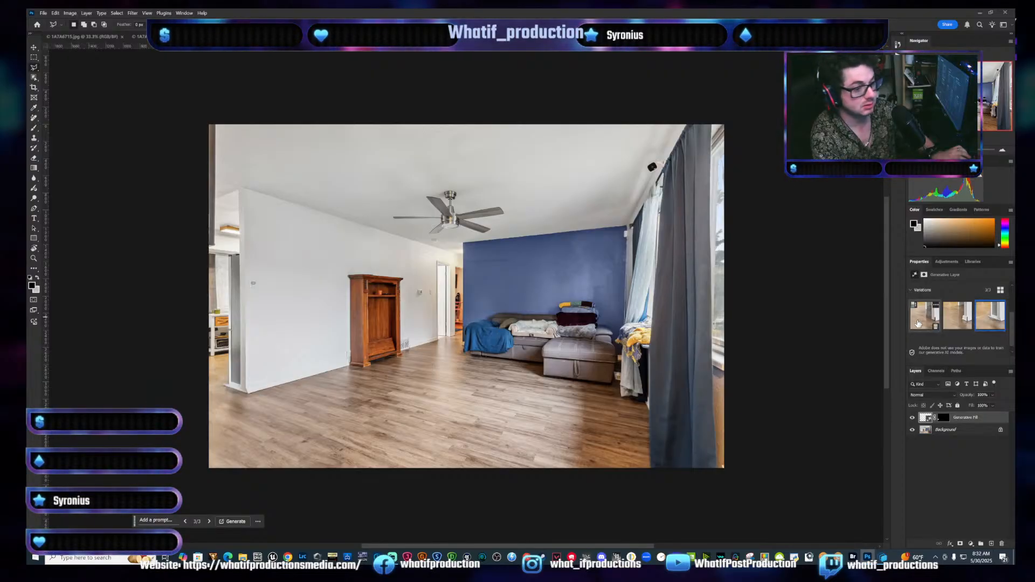
click(920, 322)
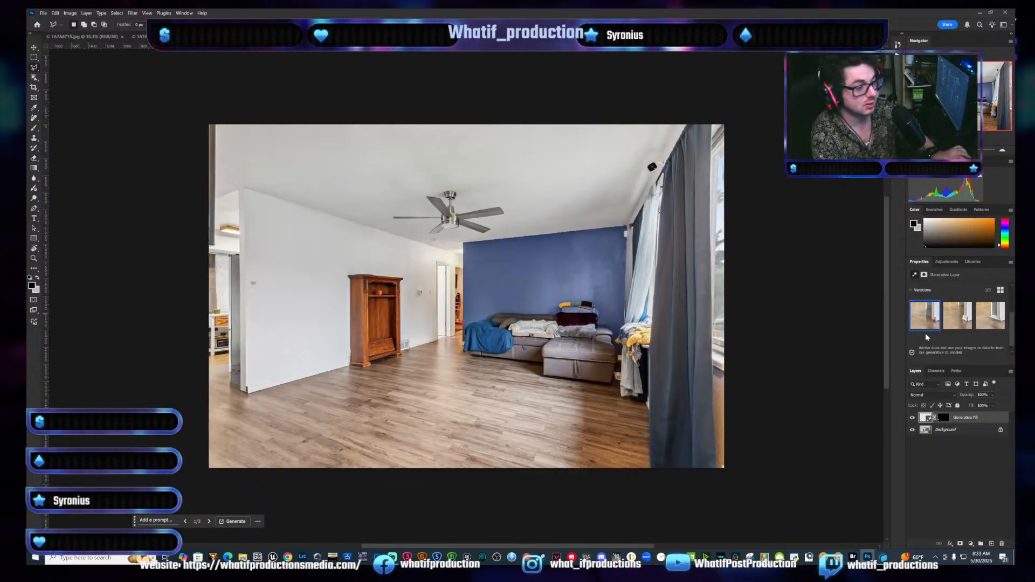
Go to the photo with the red armchair, lasso the worn patches on its seat, and repair them with Generative Fill
key(ctrl+Tab)
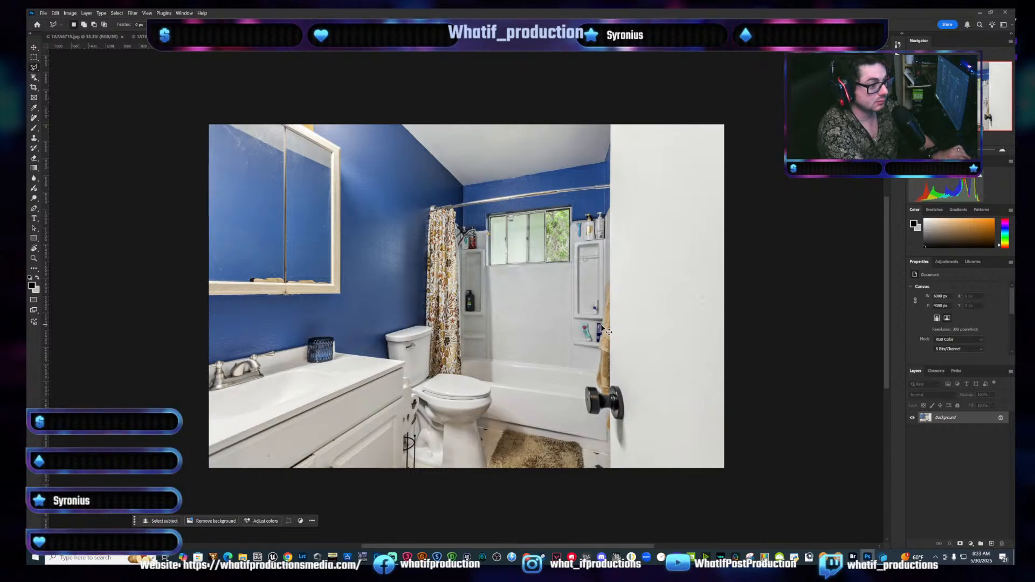
key(ctrl+Tab)
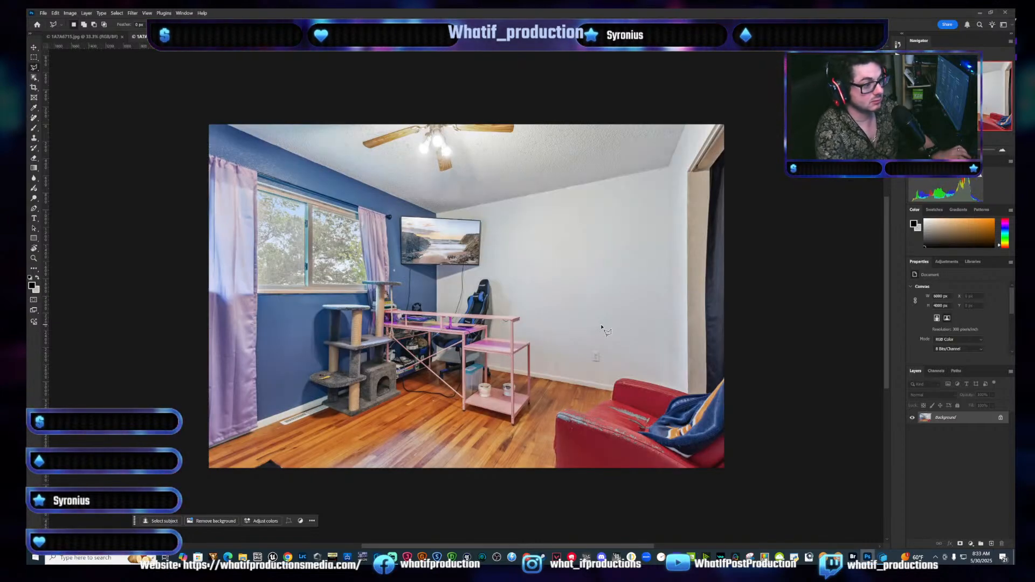
click(648, 422)
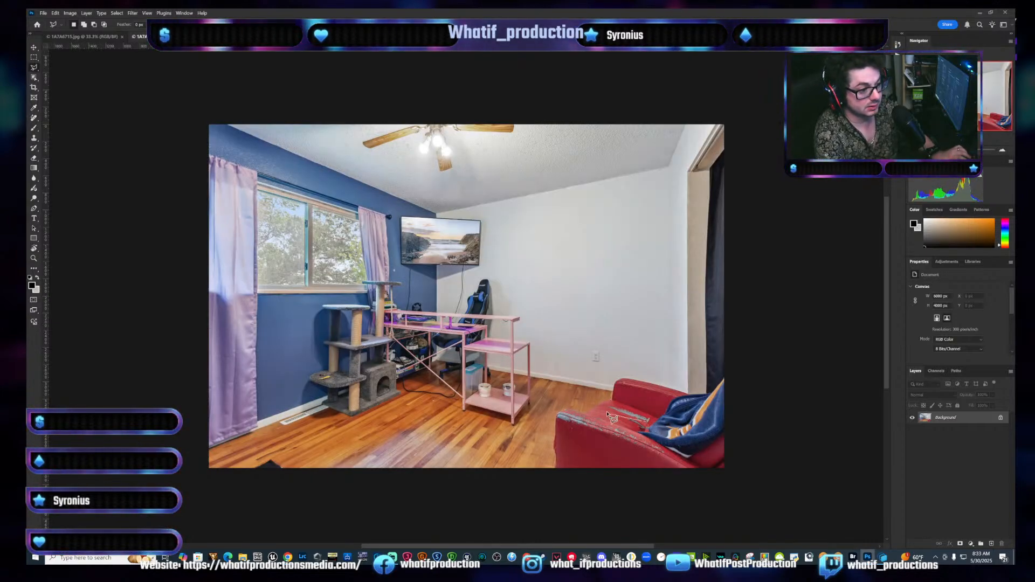
click(608, 414)
click(649, 421)
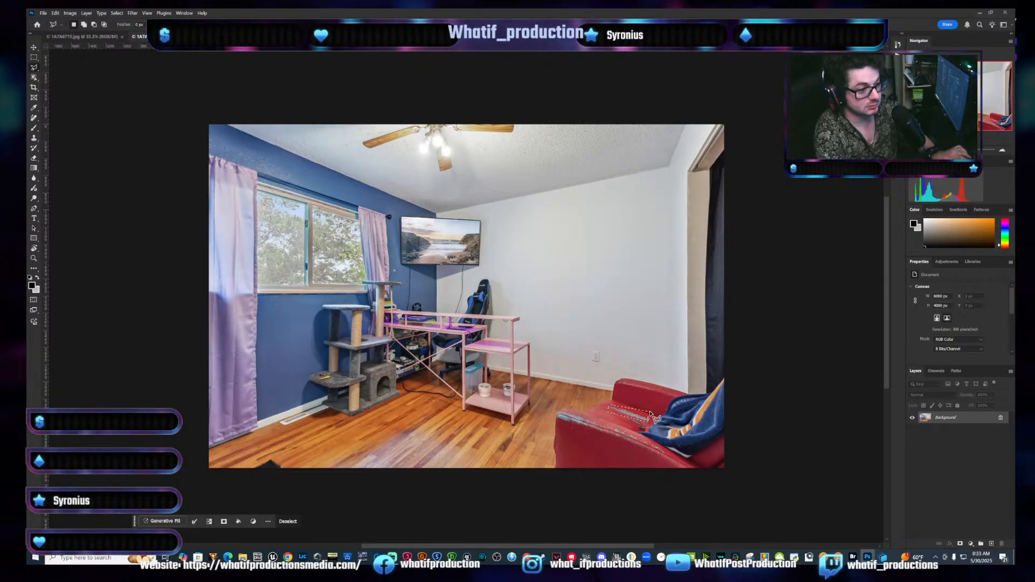
click(646, 424)
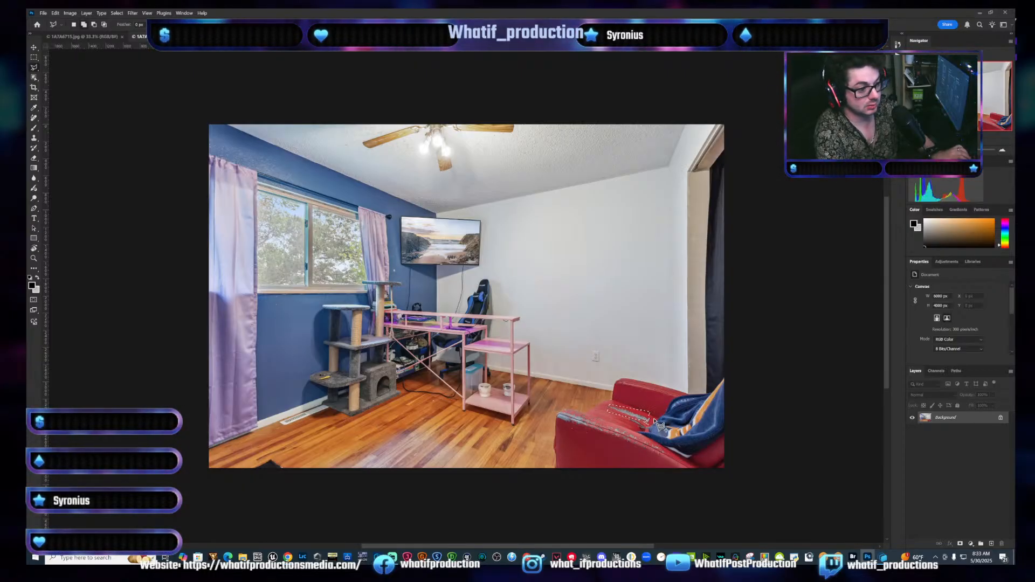
double_click(655, 416)
key(F2)
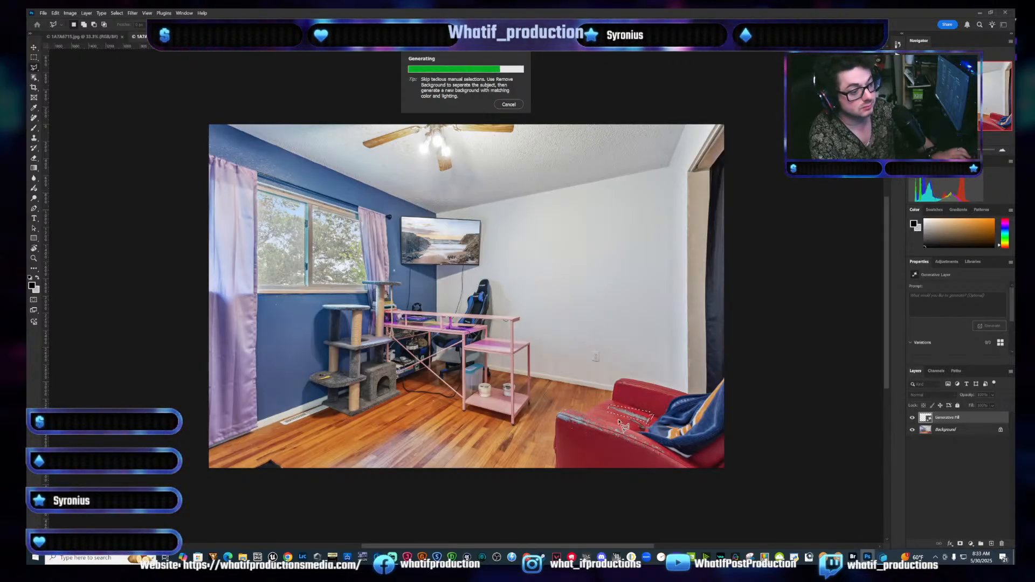
Lasso the worn area along the front of the red armchair's armrest and repair it with Generative Fill
click(567, 425)
click(551, 416)
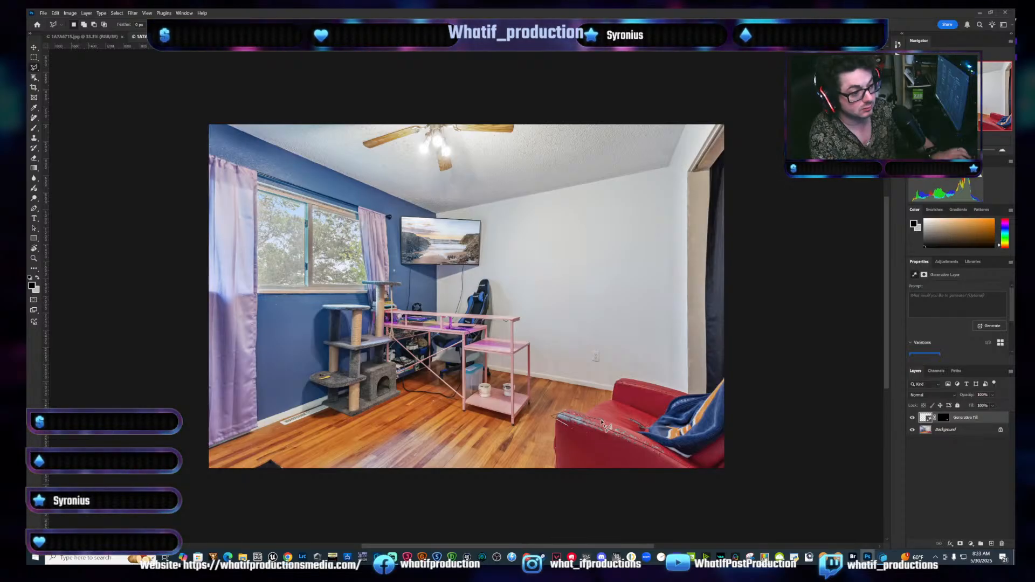
double_click(580, 434)
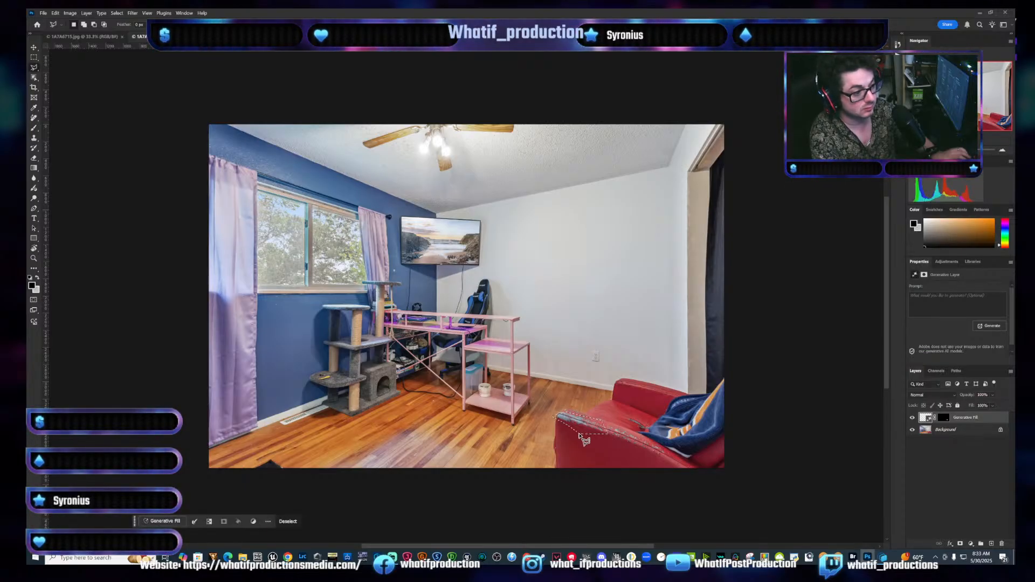
key(shift+F5)
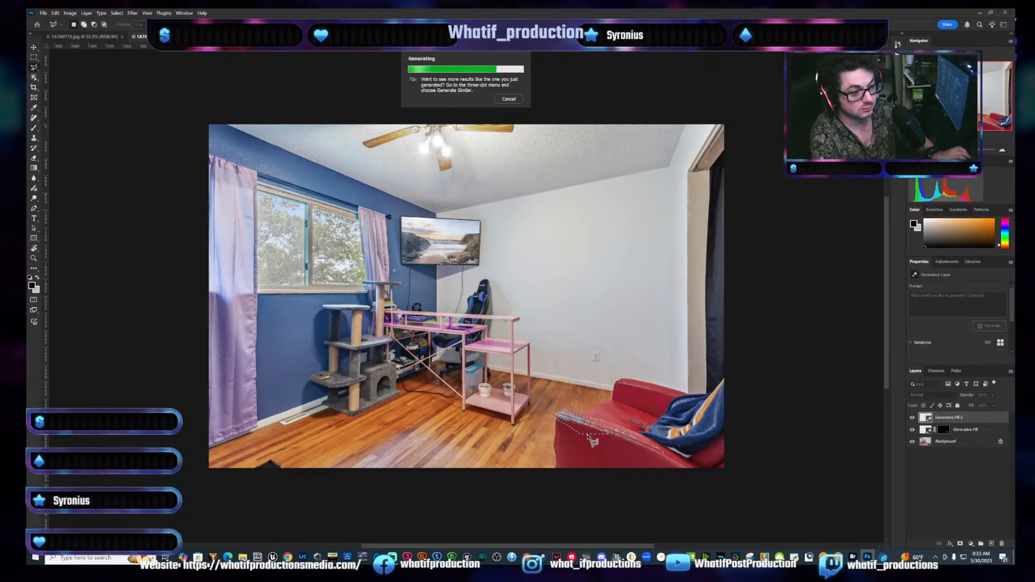
Lasso the worn strip along the top of the red armchair's armrest and repair it with Generative Fill
click(664, 451)
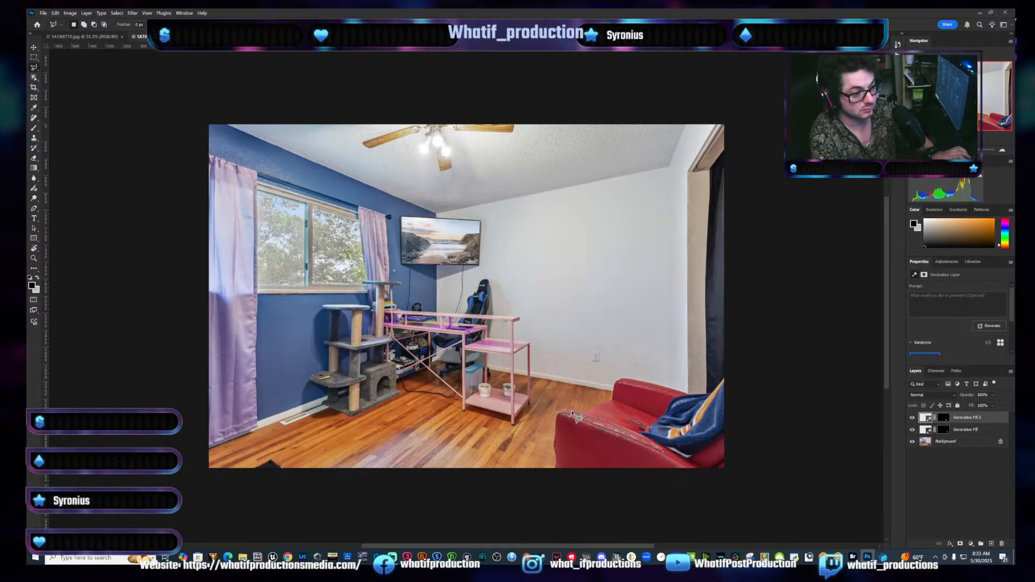
click(571, 433)
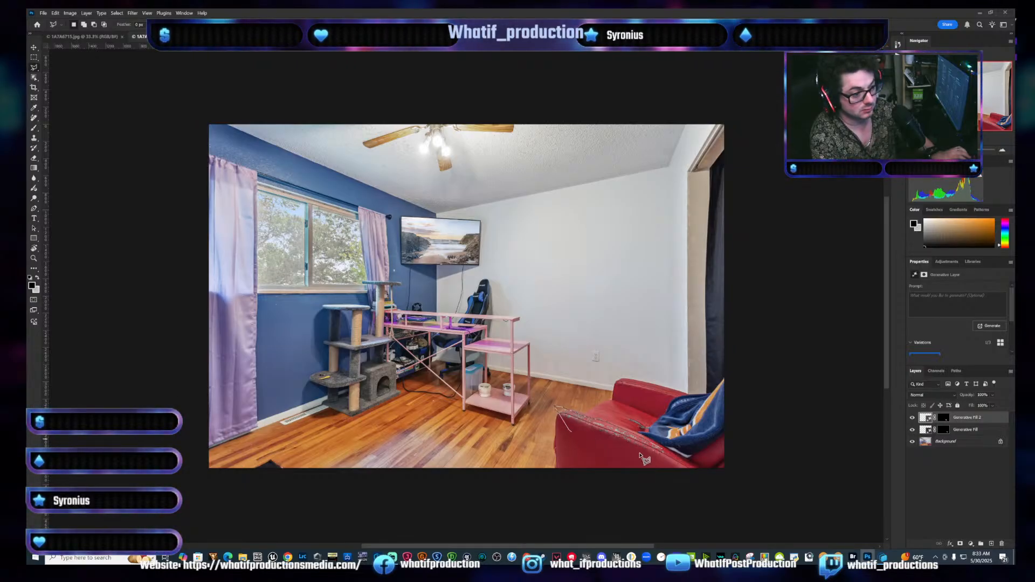
double_click(668, 462)
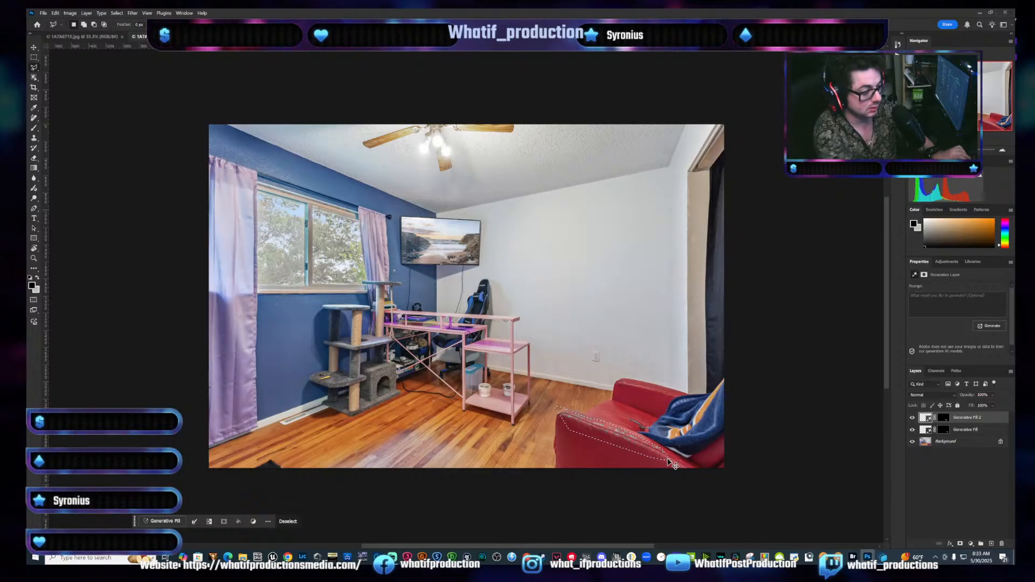
key(F2)
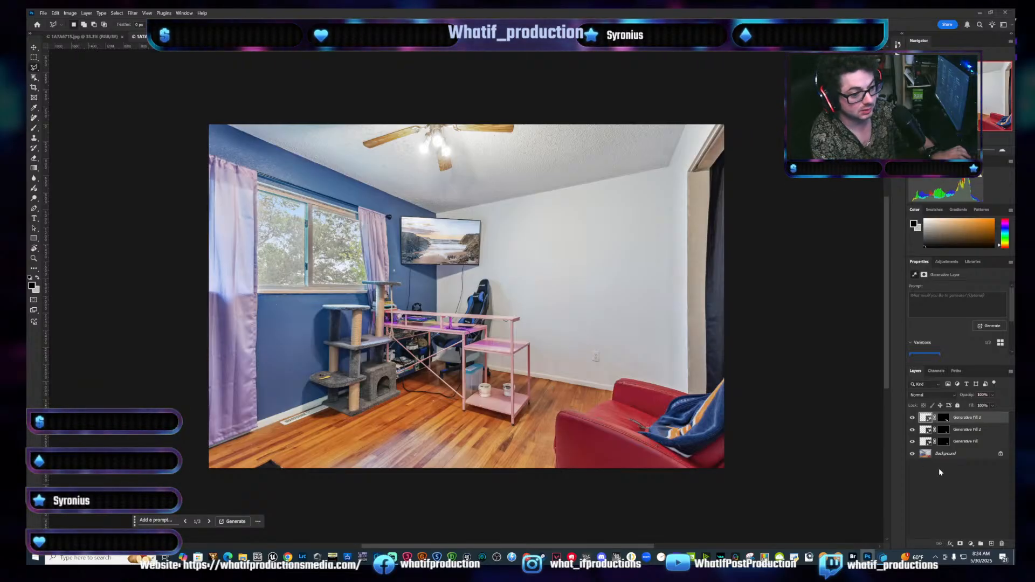
Merge all layers into the background and paint out the remaining wear on the armrest beside the blanket with the Remove tool
shift+click(963, 456)
right_click(965, 457)
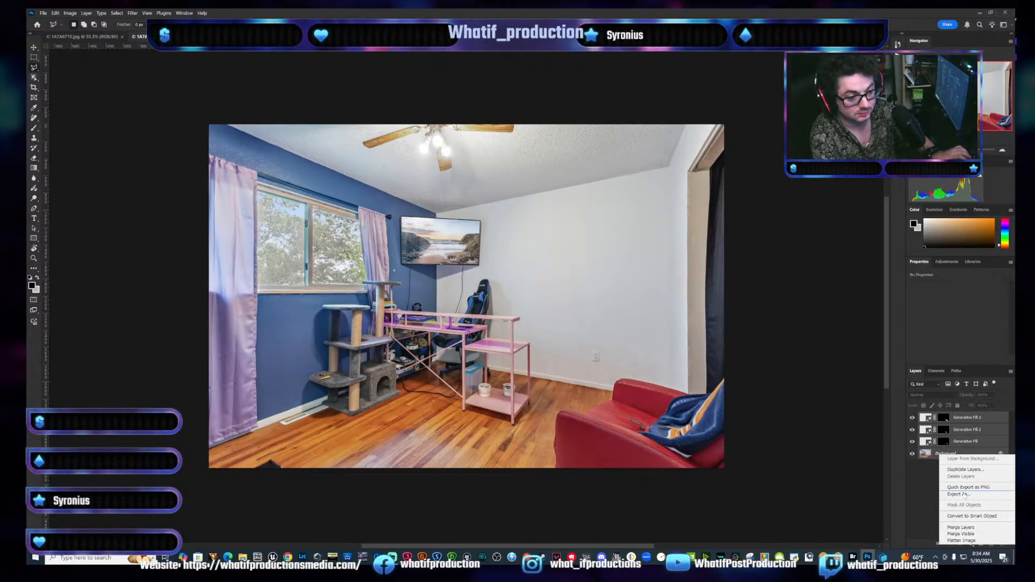
click(965, 529)
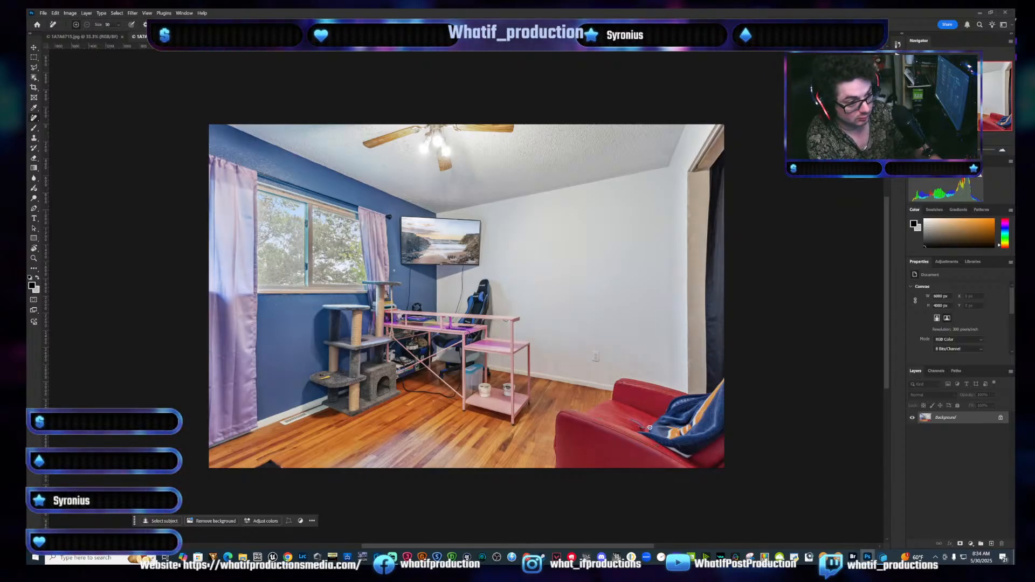
drag(657, 452, 681, 463)
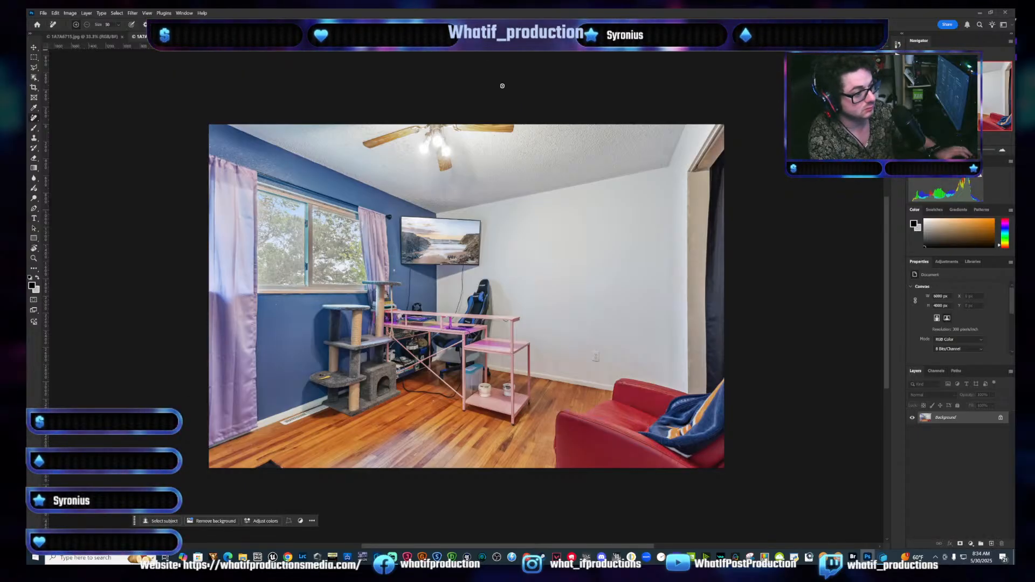
Enlarge the Remove tool brush and paint out the dark object at the lower edge of the wooden floor
key(bracketright)
key(bracketright)
key(bracketright)
key(bracketright)
key(bracketright)
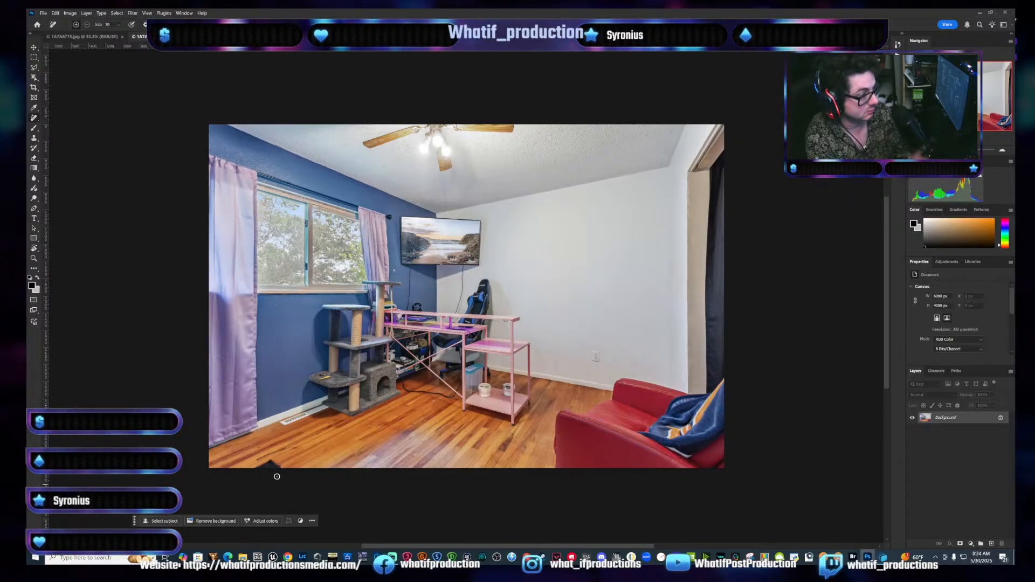
drag(259, 469, 283, 468)
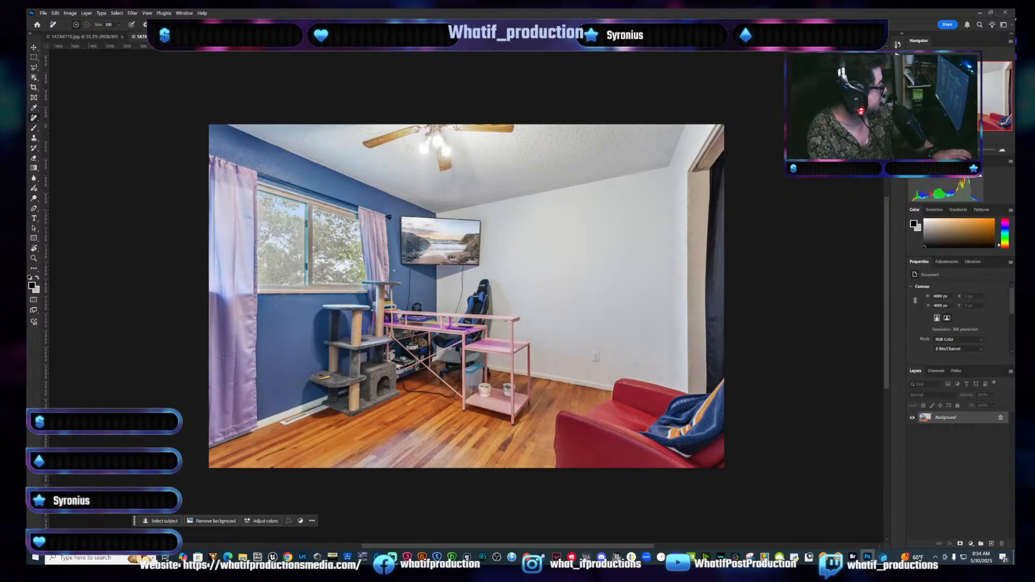
Paint out the cable hanging below the wall-mounted TV with the Remove tool, and save and close the armchair photo
key(alt+Tab)
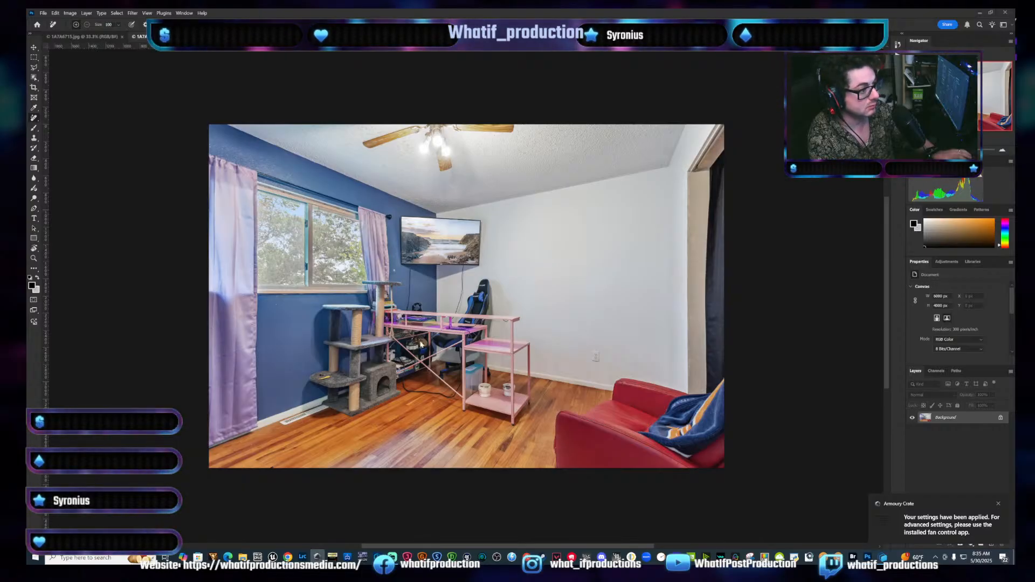
key(alt+Tab)
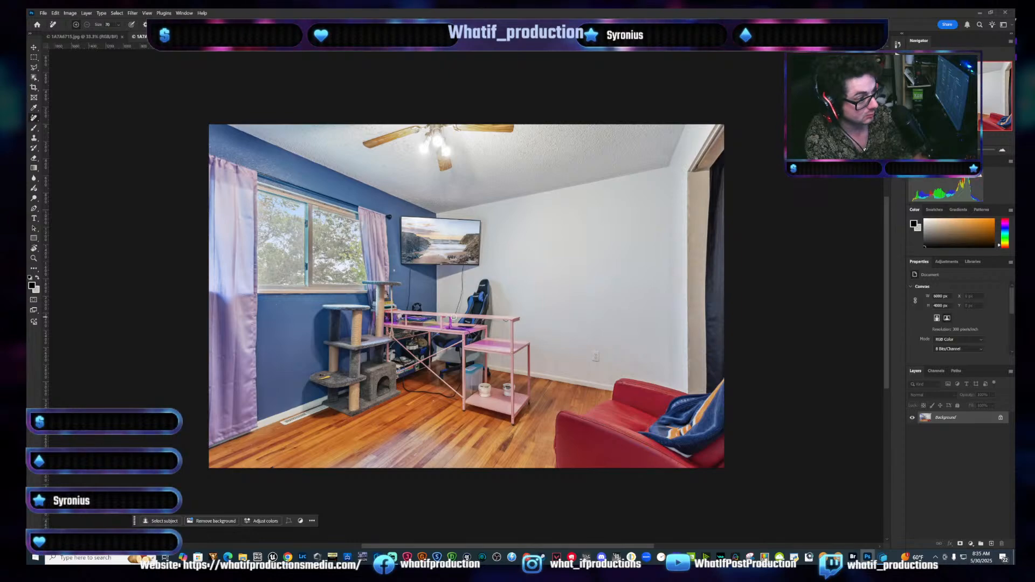
drag(455, 313, 464, 266)
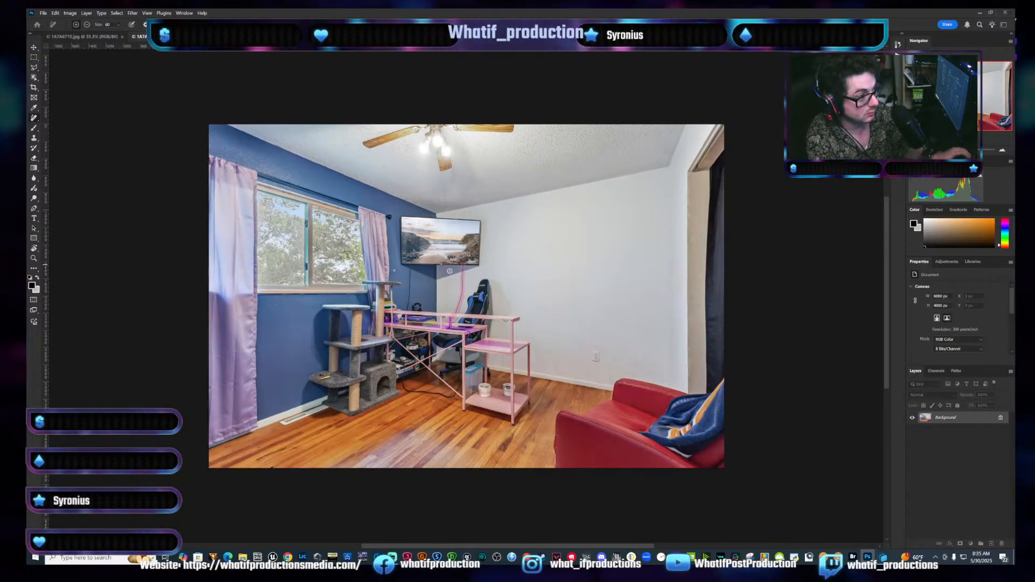
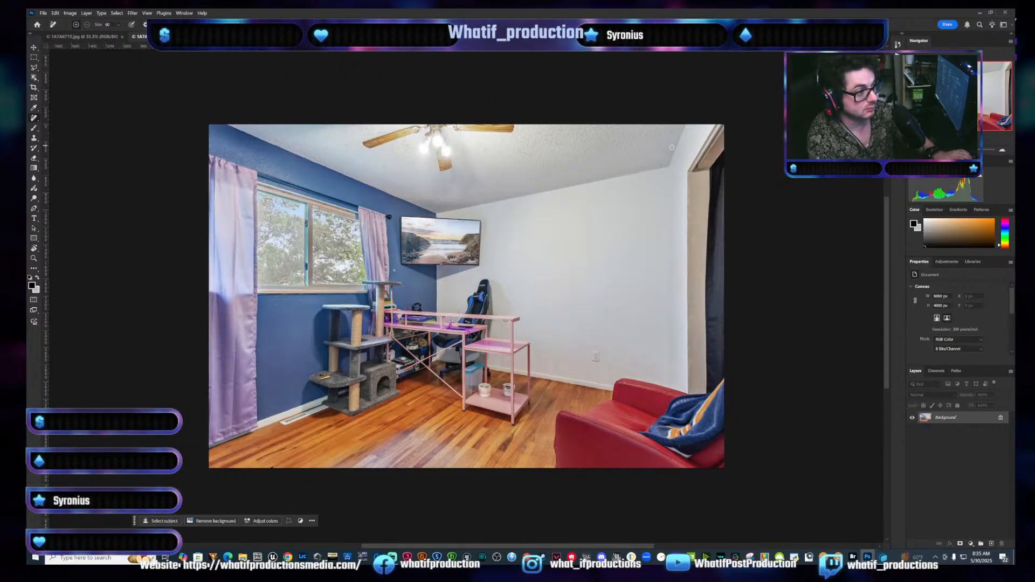
key(ctrl+s)
key(ctrl+w)
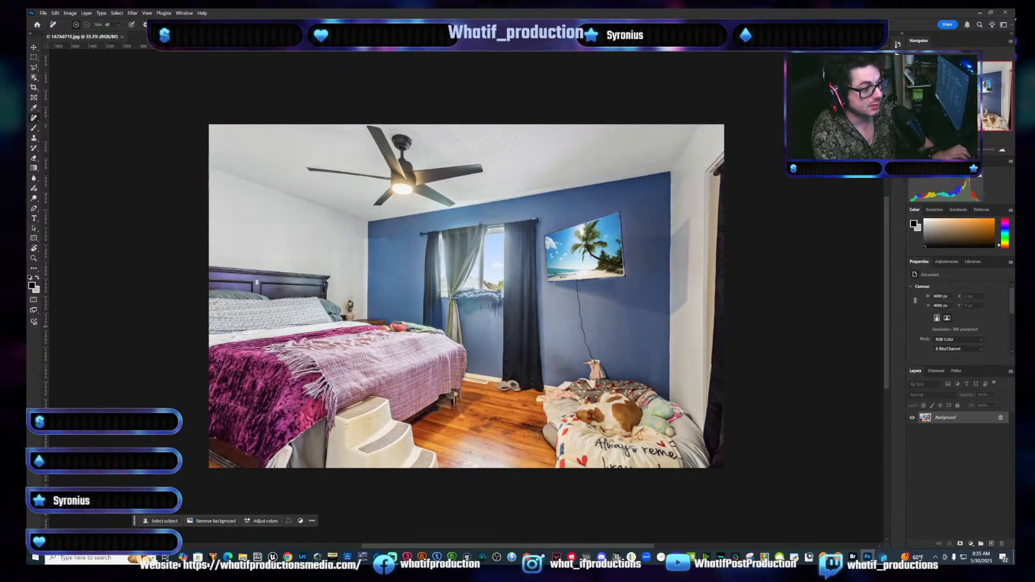
Lasso the dog and its bedding on the bedroom floor and remove them with Generative Fill
key(l)
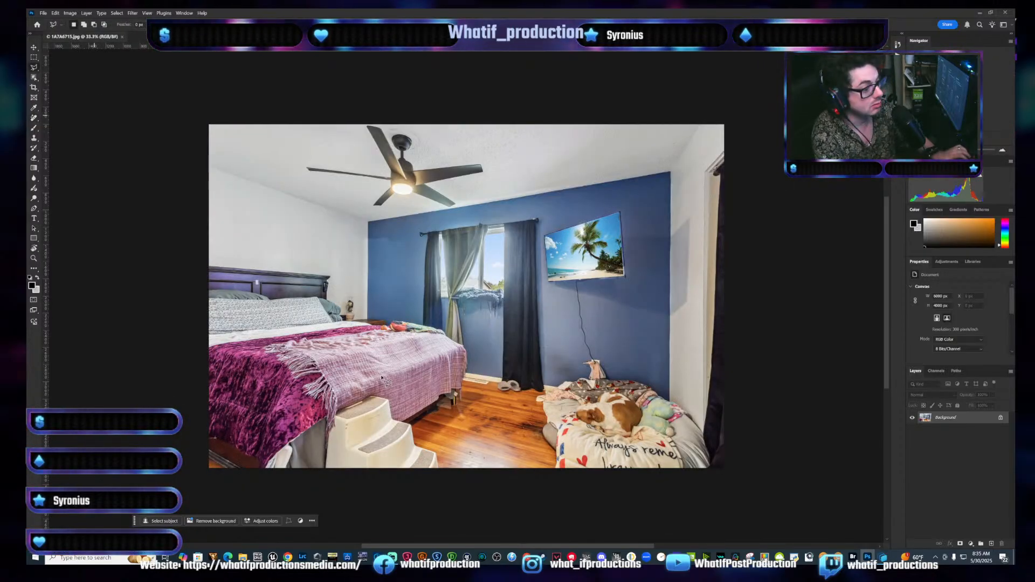
click(548, 468)
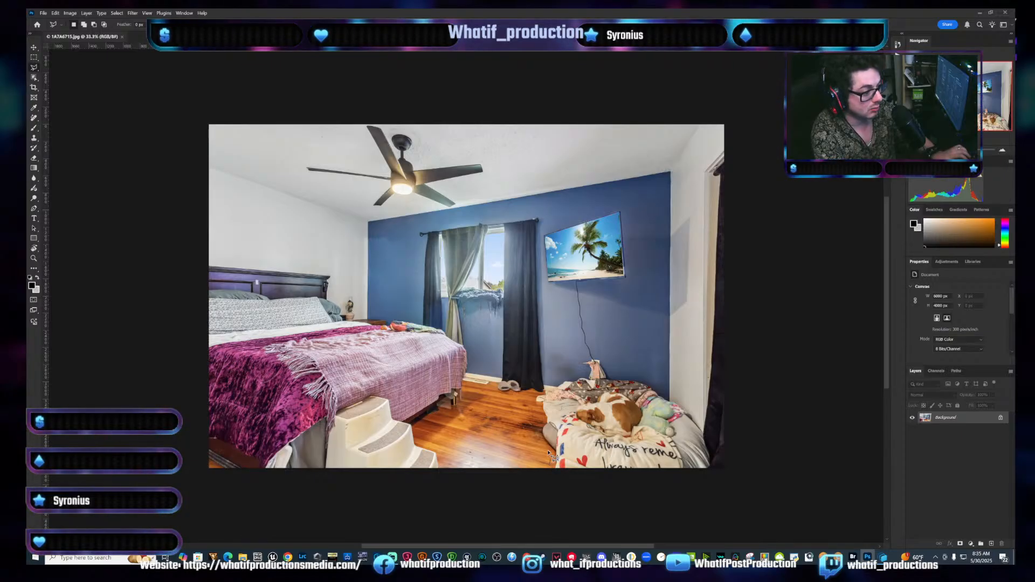
mouse_move(551, 457)
mouse_down()
mouse_move(533, 400)
mouse_move(584, 376)
mouse_move(640, 381)
mouse_move(695, 409)
mouse_move(771, 427)
mouse_move(775, 459)
mouse_move(731, 458)
mouse_move(739, 476)
mouse_move(728, 484)
mouse_move(550, 489)
mouse_up()
key(F2)
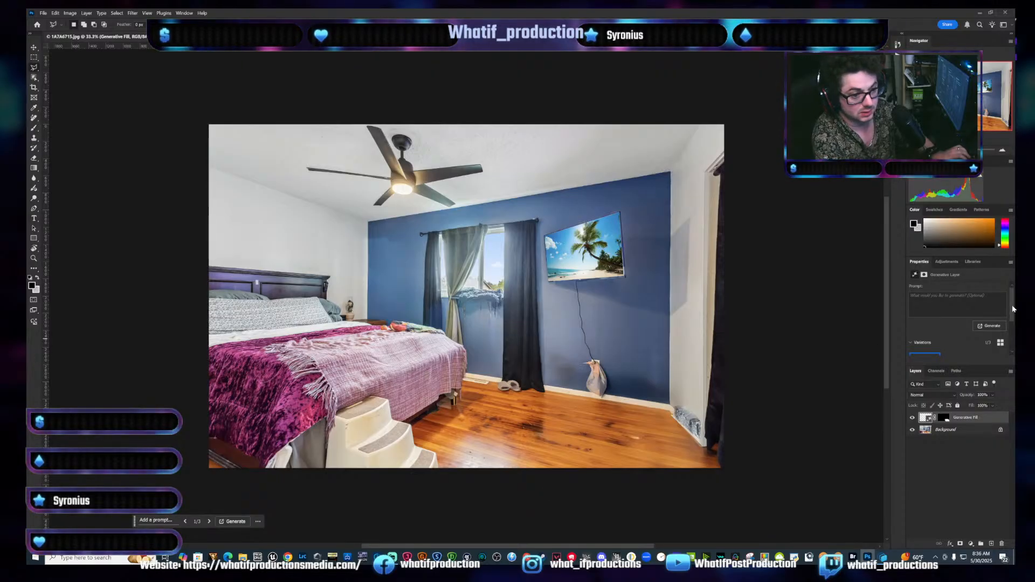
Compare the Generative Fill variations for the cleared bedroom floor, keep the first one, and generate a further variation
scroll(1013, 308, down, 2)
click(952, 318)
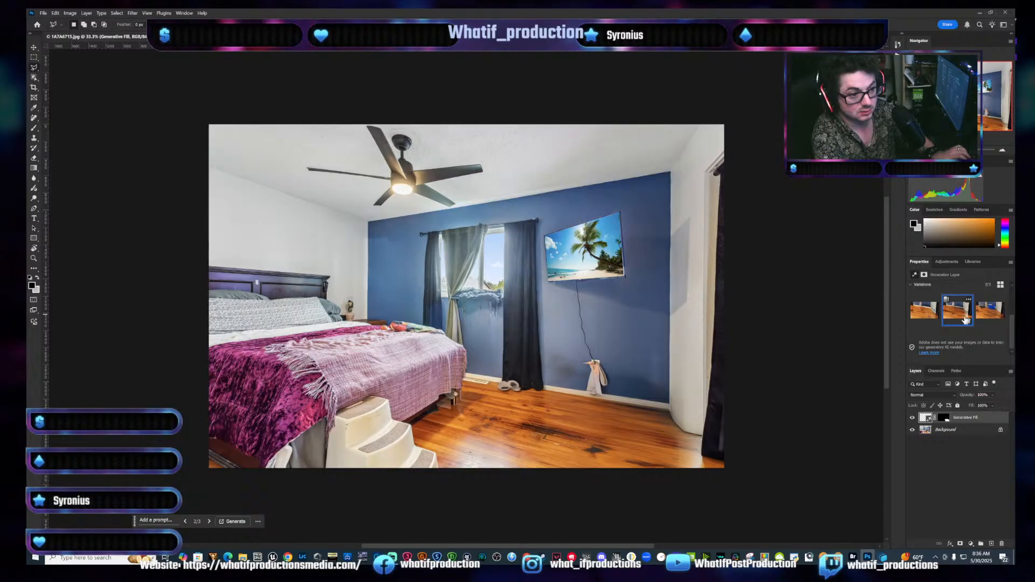
click(923, 313)
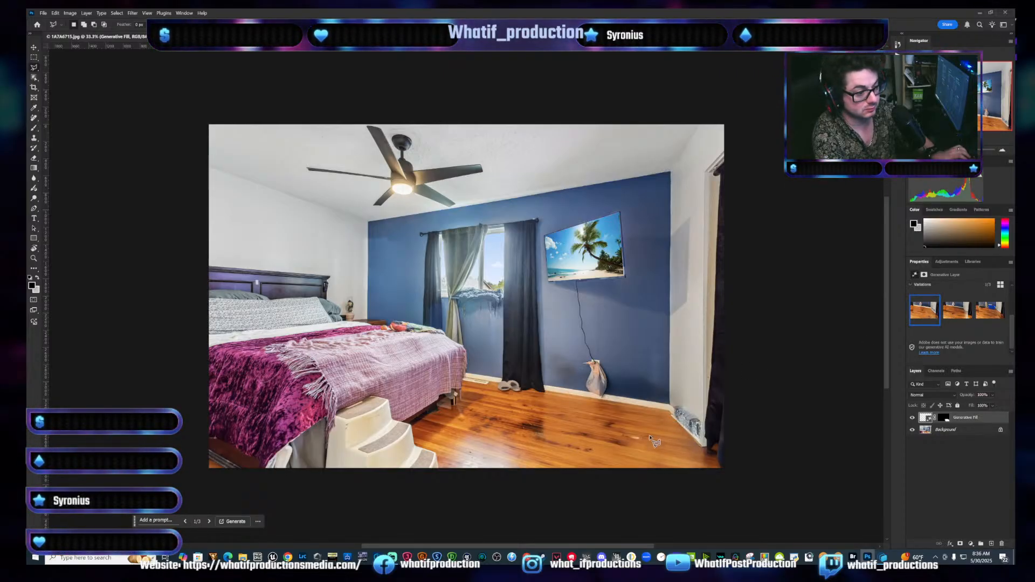
mouse_move(670, 422)
mouse_down()
mouse_move(708, 424)
mouse_move(707, 453)
mouse_move(684, 451)
mouse_move(742, 455)
mouse_move(787, 477)
mouse_up()
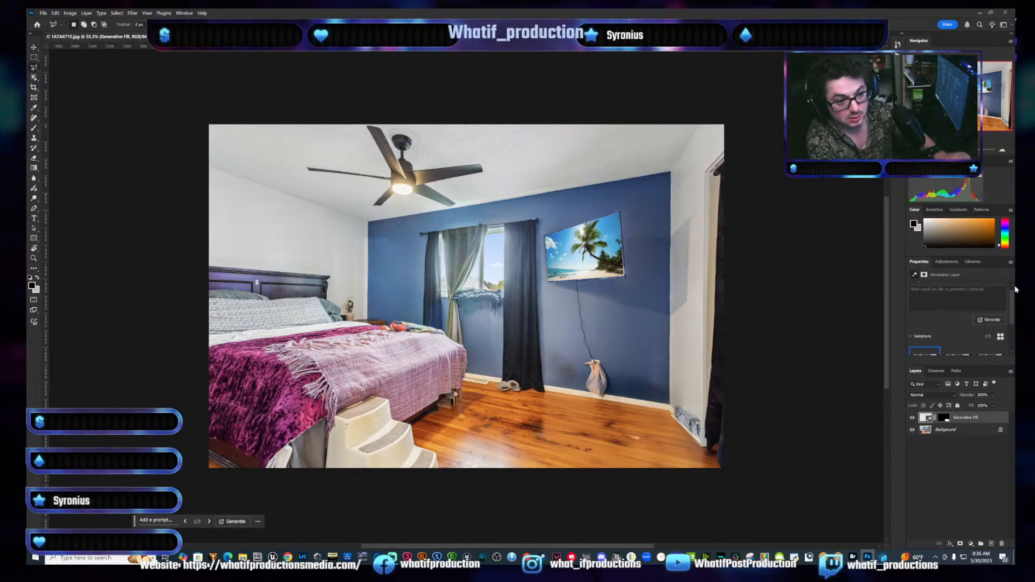
scroll(1014, 304, down, 2)
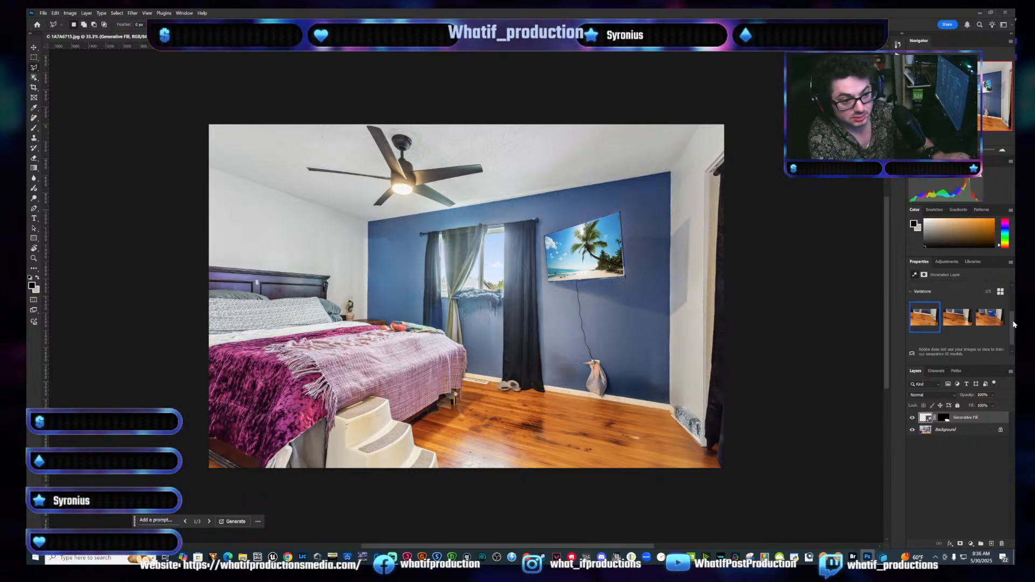
click(914, 308)
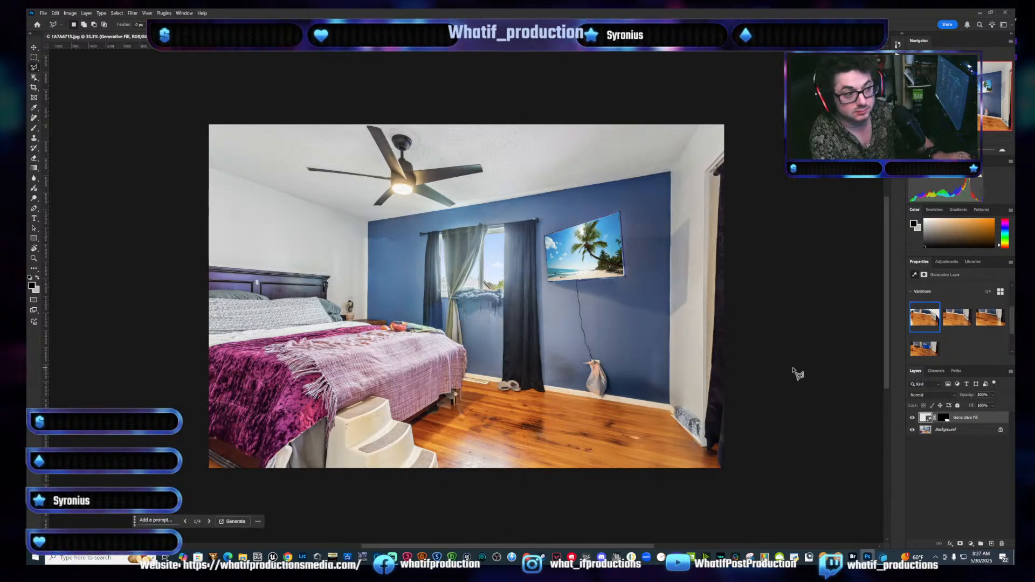
Lasso the leftover patterned patch at the base of the white wall and clean it up with Generative Fill
click(705, 413)
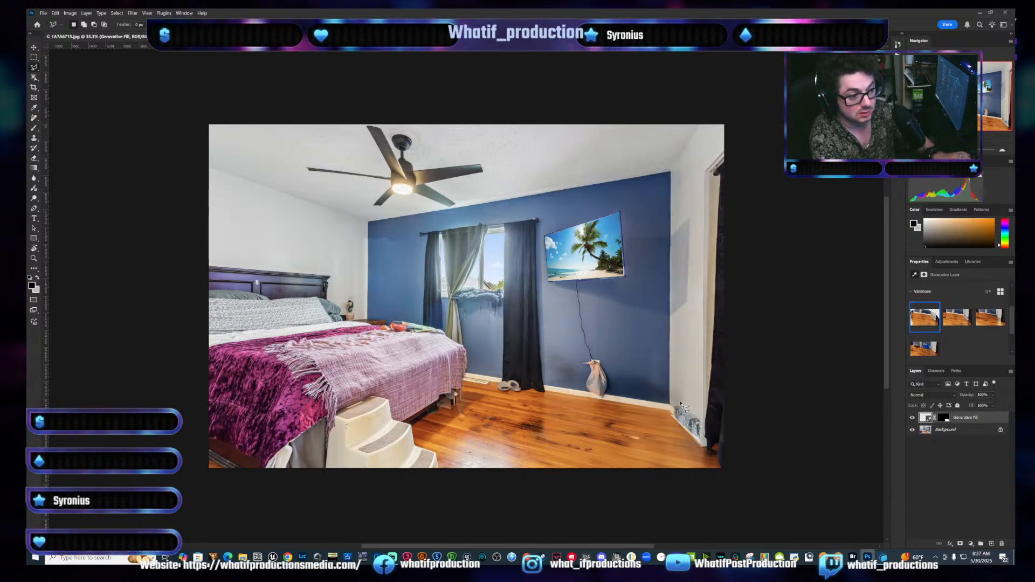
click(673, 400)
click(665, 422)
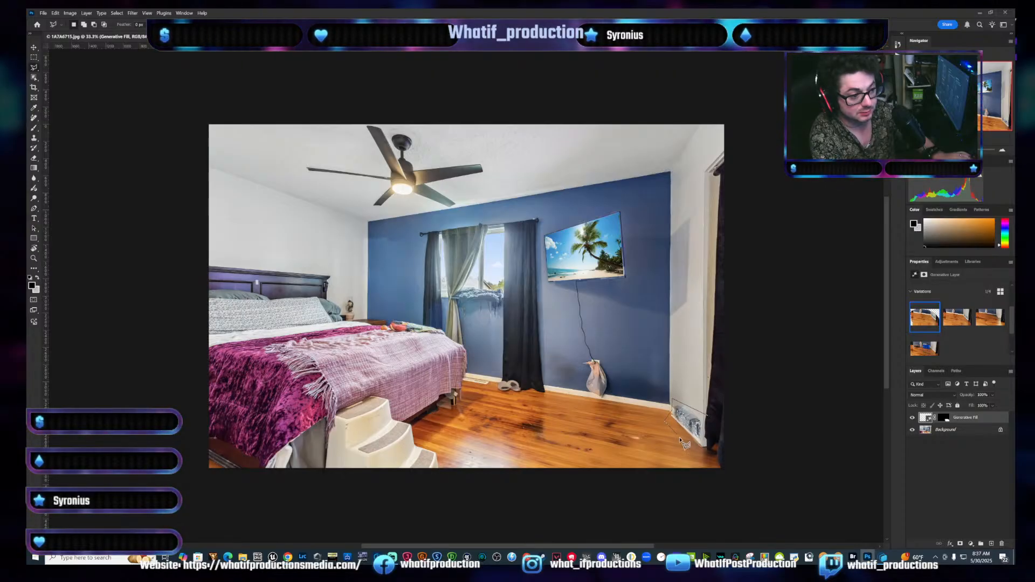
double_click(709, 446)
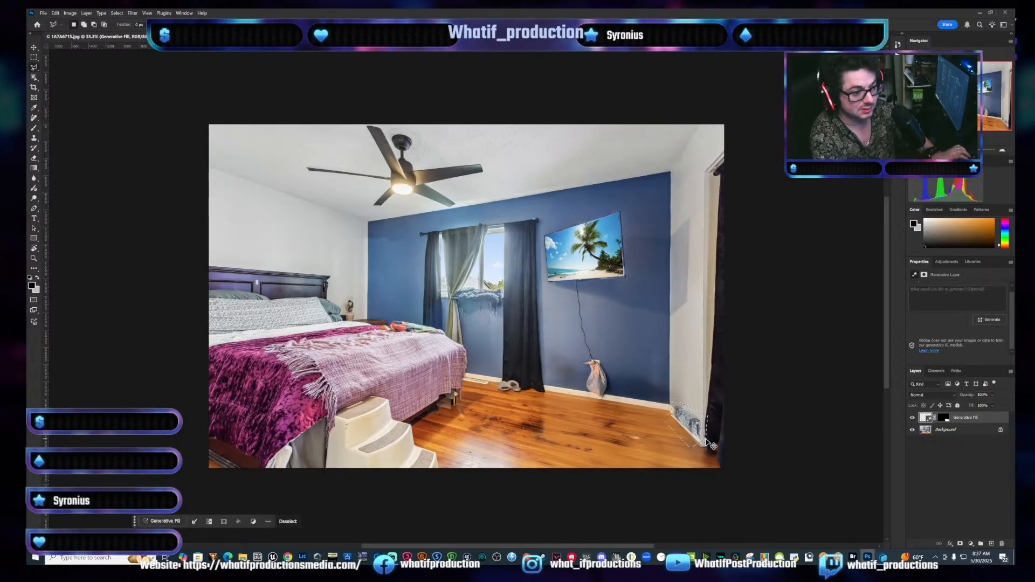
key(ctrl+g)
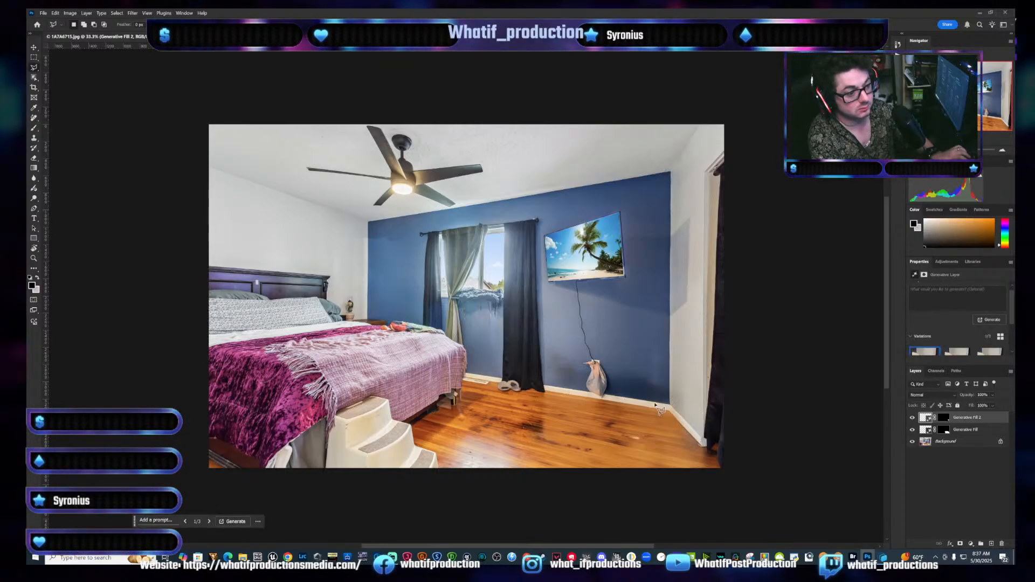
Lasso the TV cable and the bag below it, remove them with Generative Fill, and choose the second variation
mouse_move(618, 402)
mouse_down()
mouse_move(612, 357)
mouse_move(592, 350)
mouse_move(606, 354)
mouse_move(610, 287)
mouse_move(591, 271)
mouse_move(603, 278)
mouse_move(564, 279)
mouse_move(584, 390)
mouse_move(625, 412)
mouse_up()
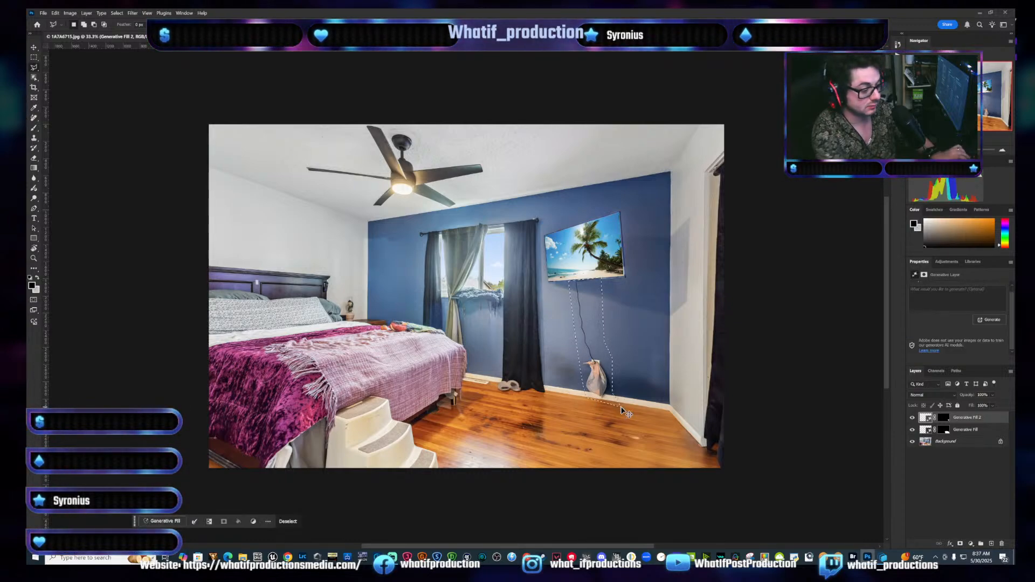
key(ctrl+shift+g)
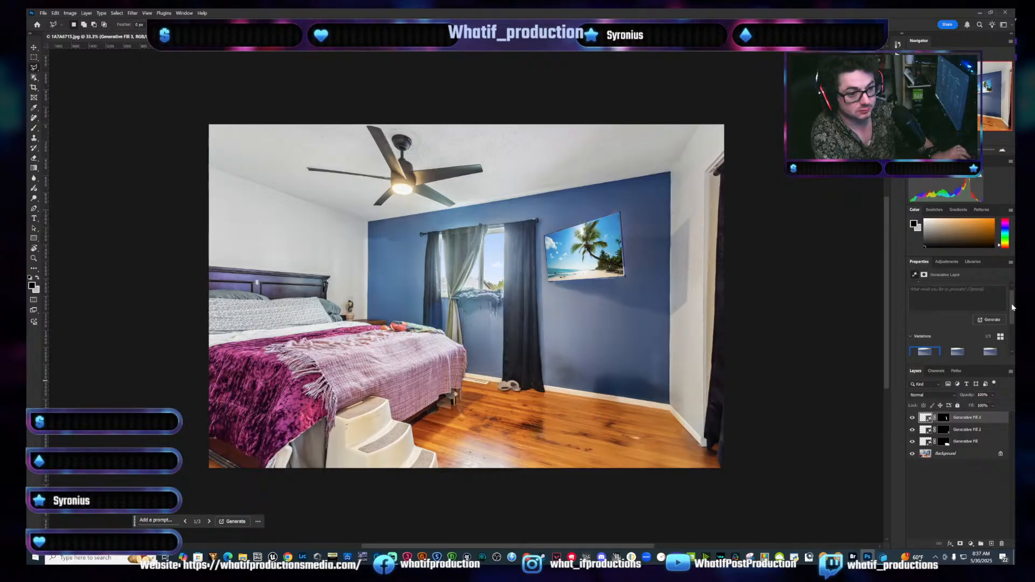
scroll(1012, 308, down, 2)
click(960, 329)
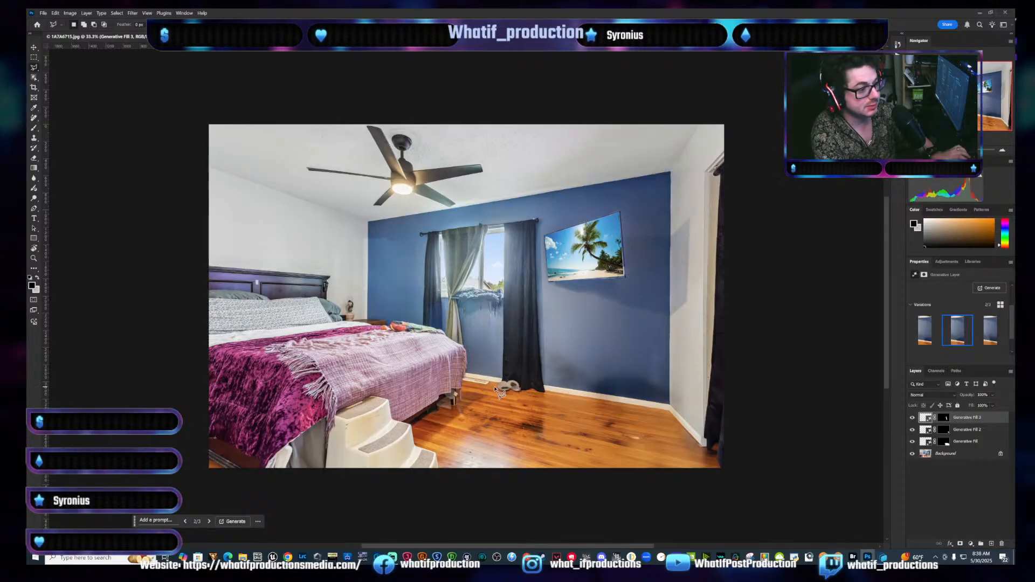
Lasso the slippers on the floor below the dark curtain and remove them with Generative Fill
mouse_move(533, 393)
mouse_down()
mouse_move(523, 376)
mouse_move(500, 380)
mouse_move(492, 398)
mouse_move(522, 407)
mouse_up()
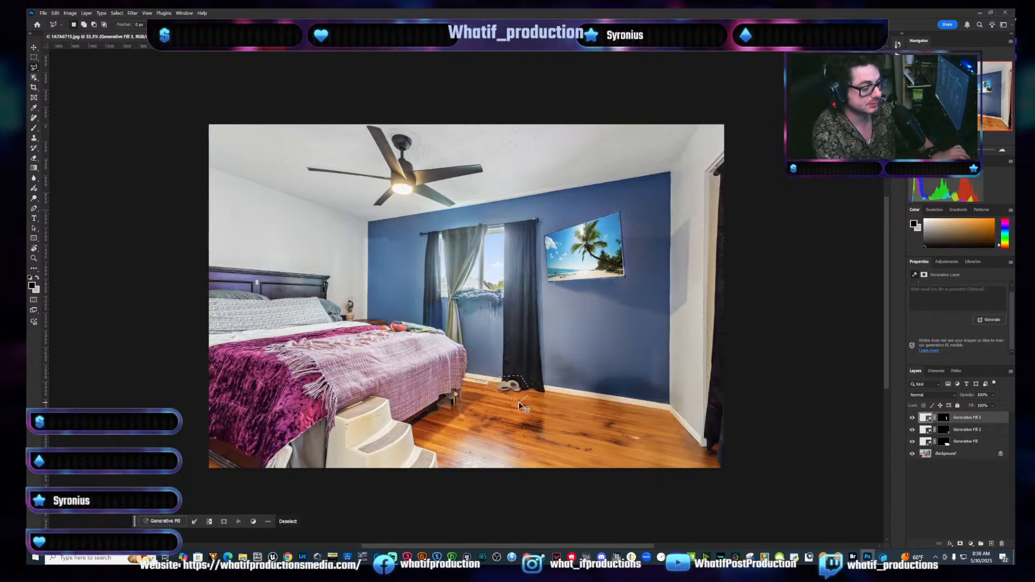
key(ctrl+g)
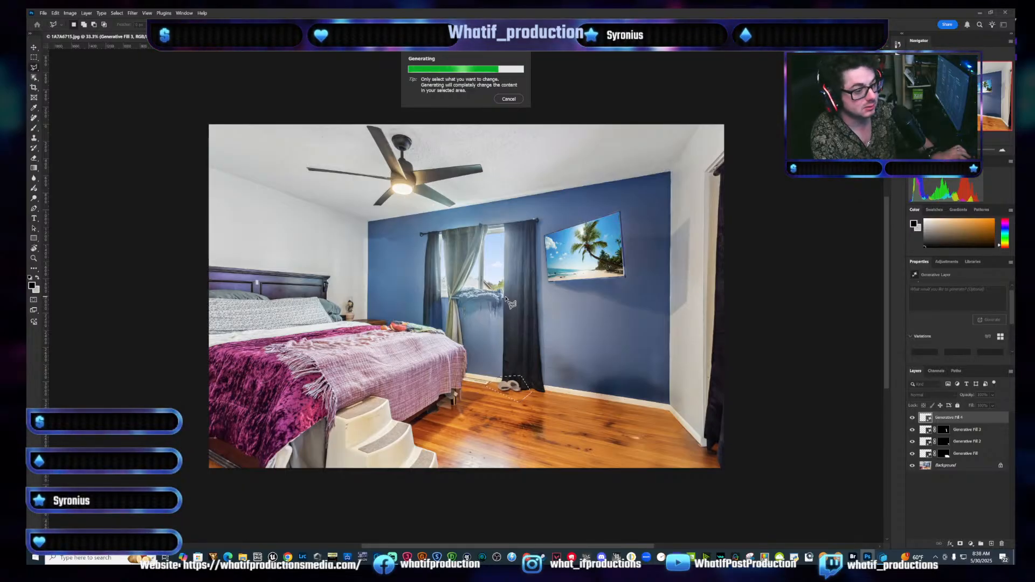
click(502, 322)
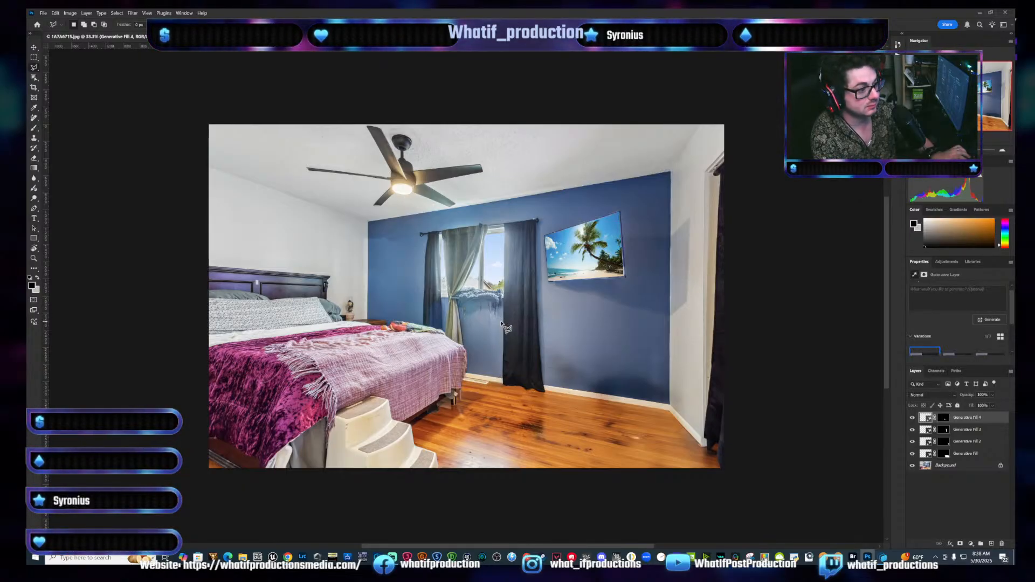
key(Escape)
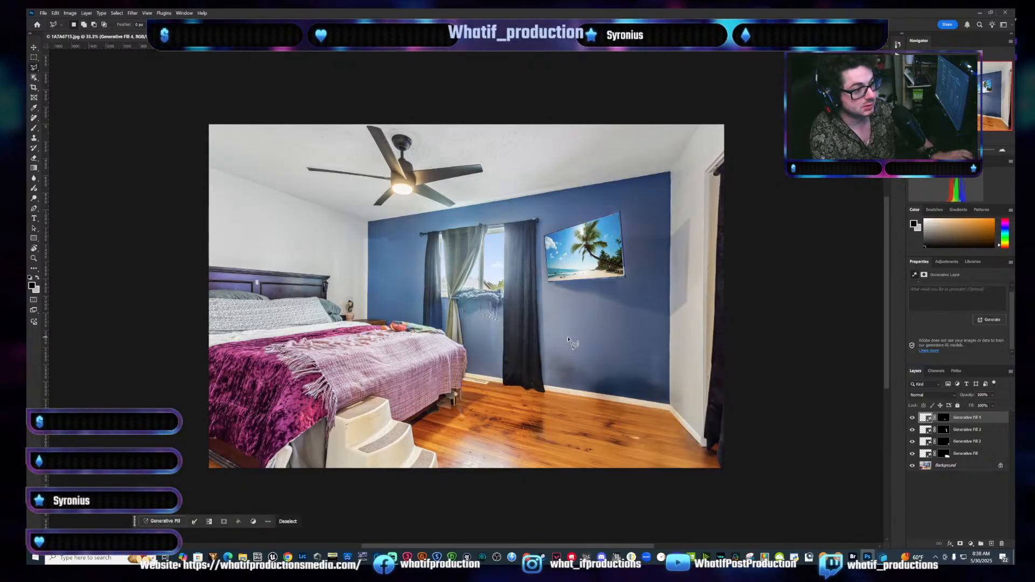
Lasso the clutter behind the far corner of the bed, beside the window curtain, and remove it with Generative Fill
click(402, 332)
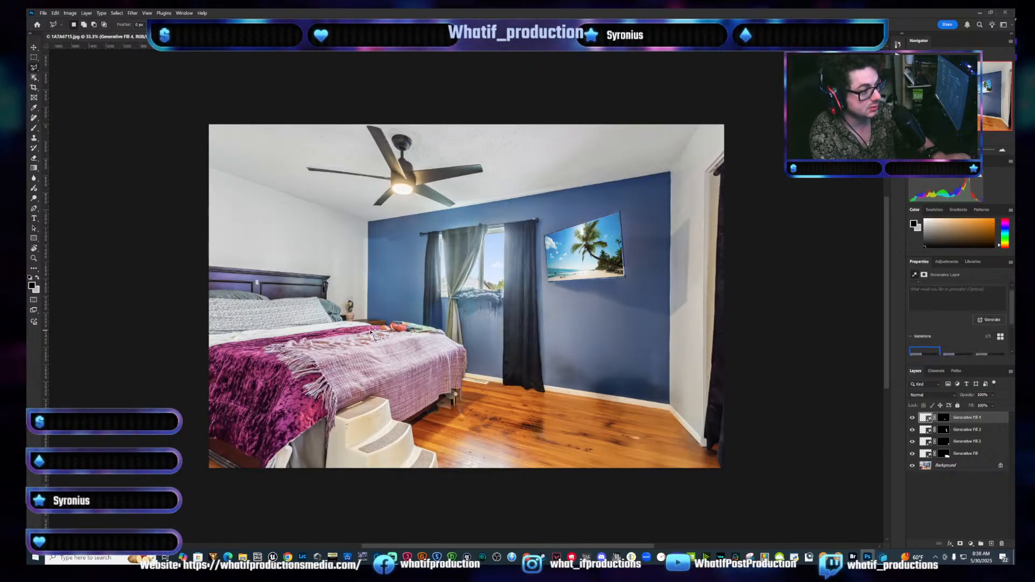
click(420, 318)
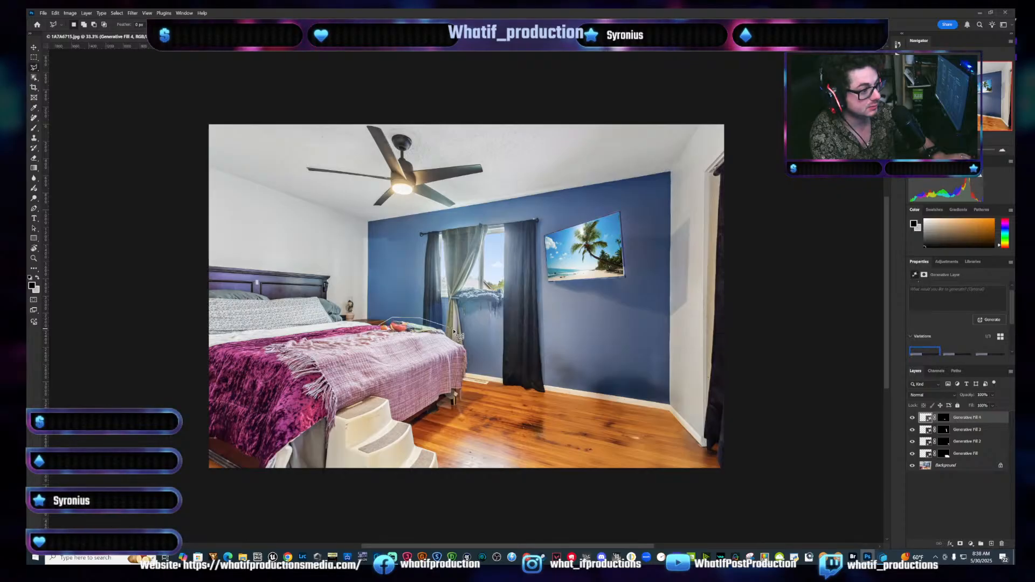
click(453, 331)
double_click(411, 341)
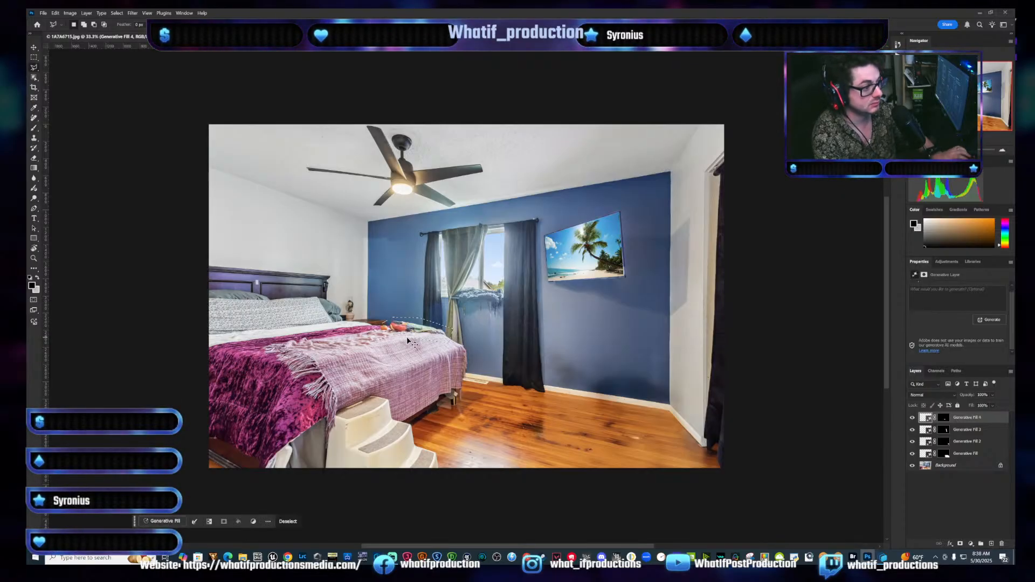
key(ctrl+g)
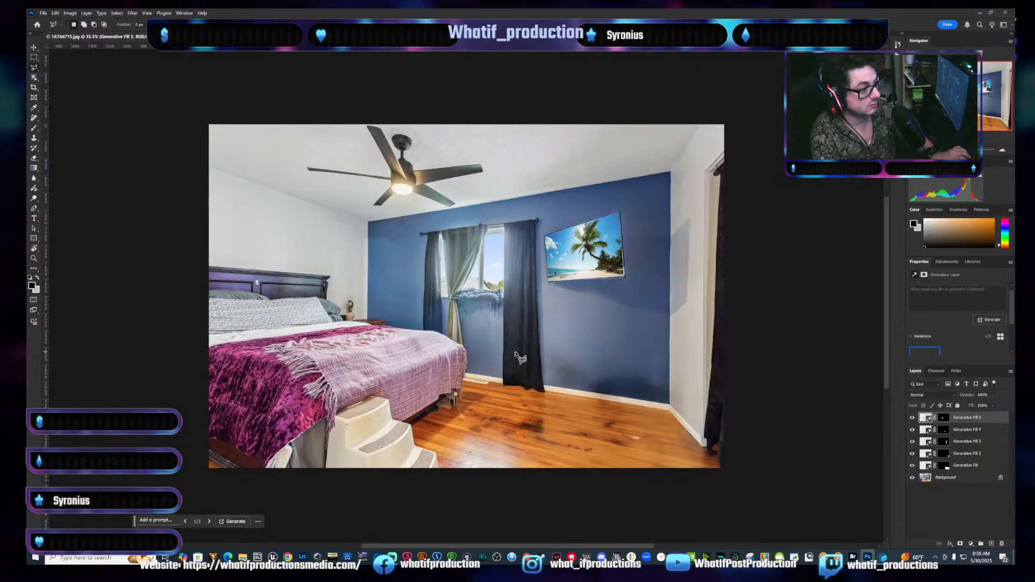
Try a Generative Fill on the patch below the purple bedspread's front corner, choosing the second variation, then hide that layer
click(293, 469)
click(294, 441)
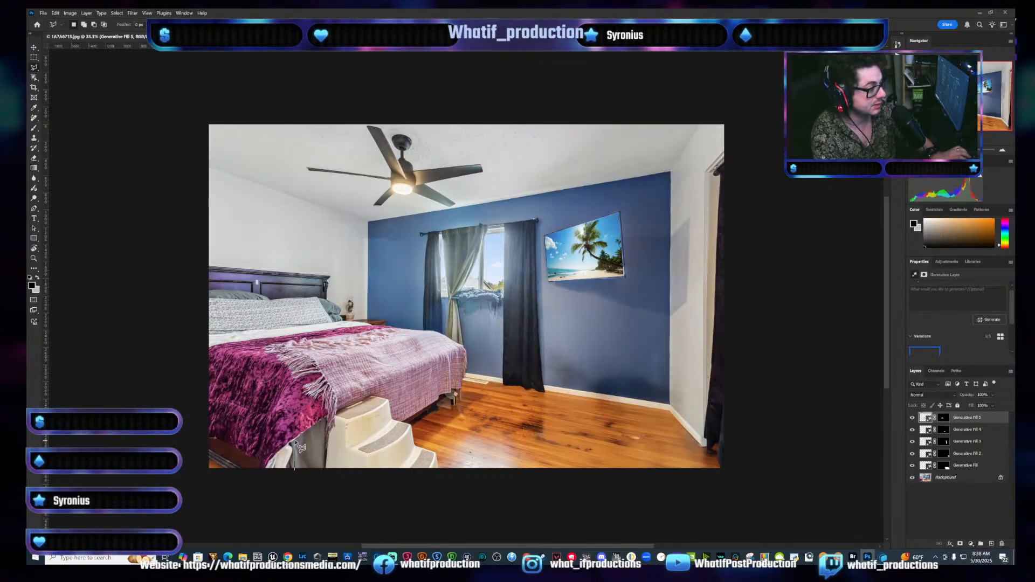
click(276, 446)
click(257, 463)
click(257, 474)
double_click(271, 486)
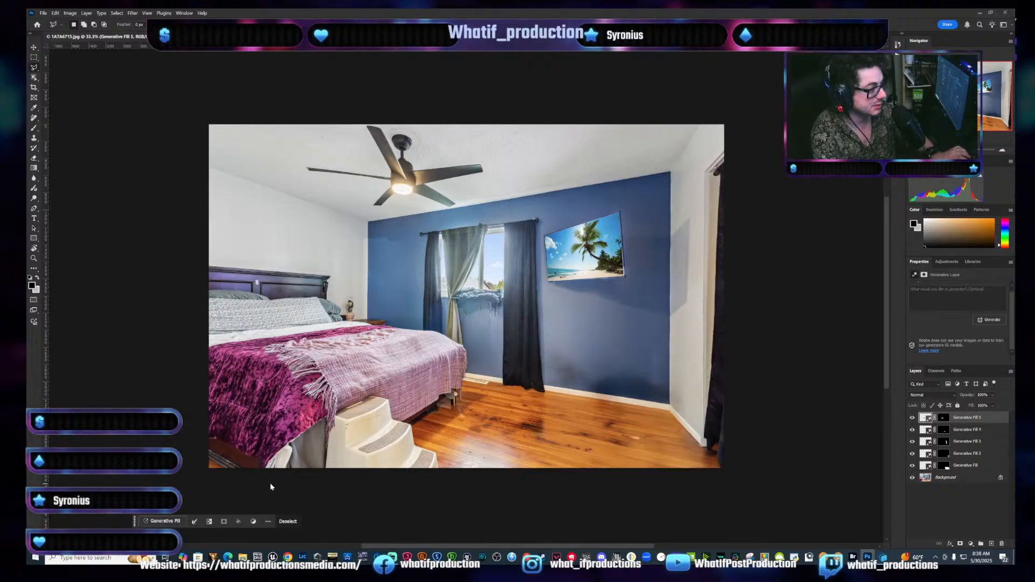
key(F2)
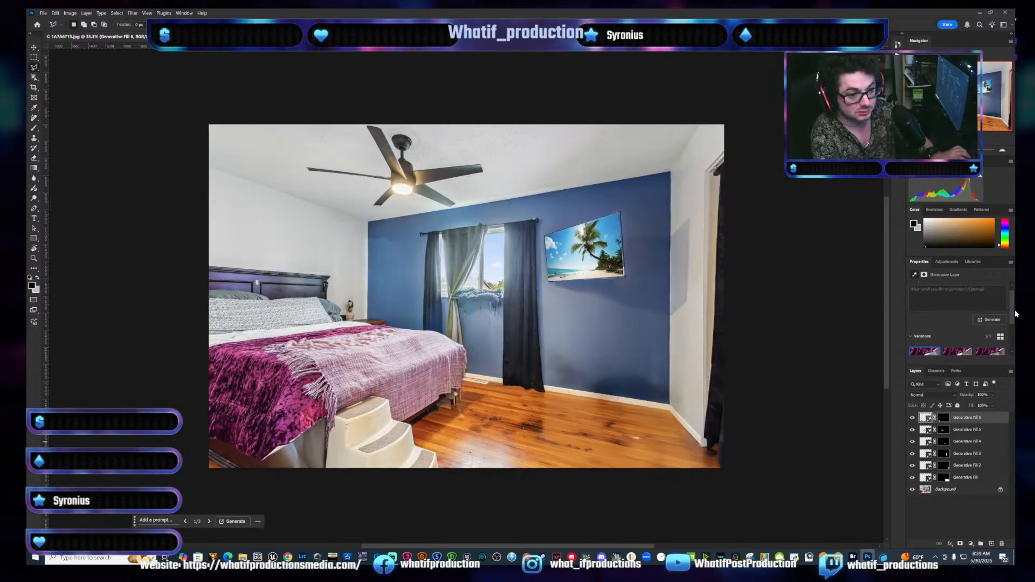
scroll(1012, 308, down, 2)
click(957, 331)
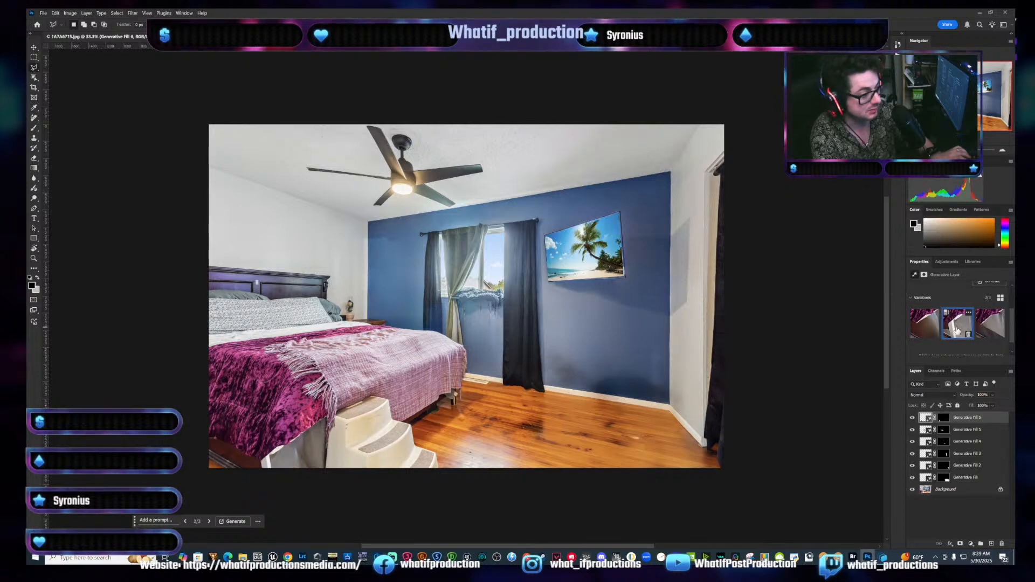
click(911, 420)
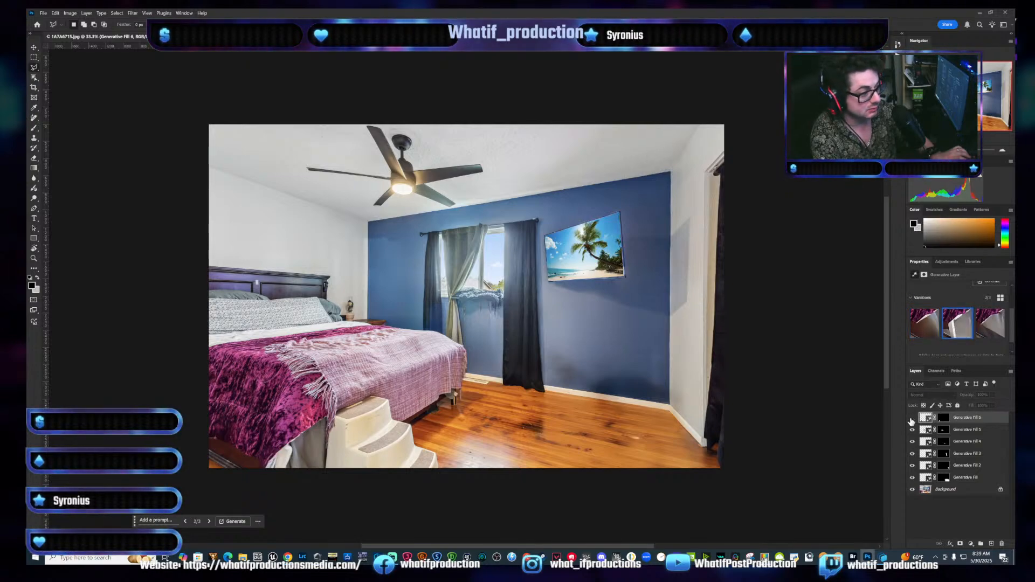
Flatten all the Generative Fill layers into the background, discarding any hidden layers
shift+click(963, 492)
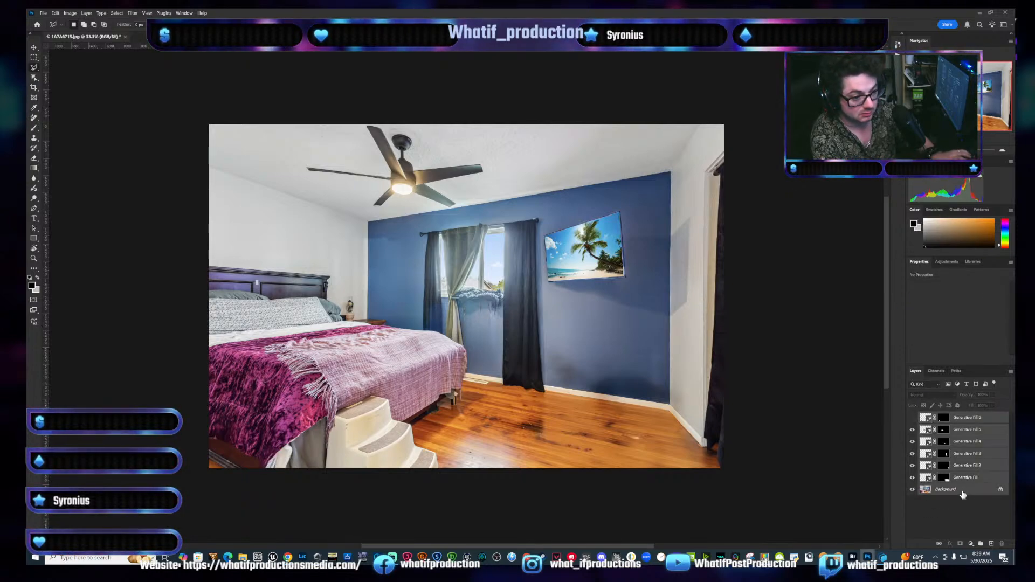
right_click(963, 491)
click(978, 488)
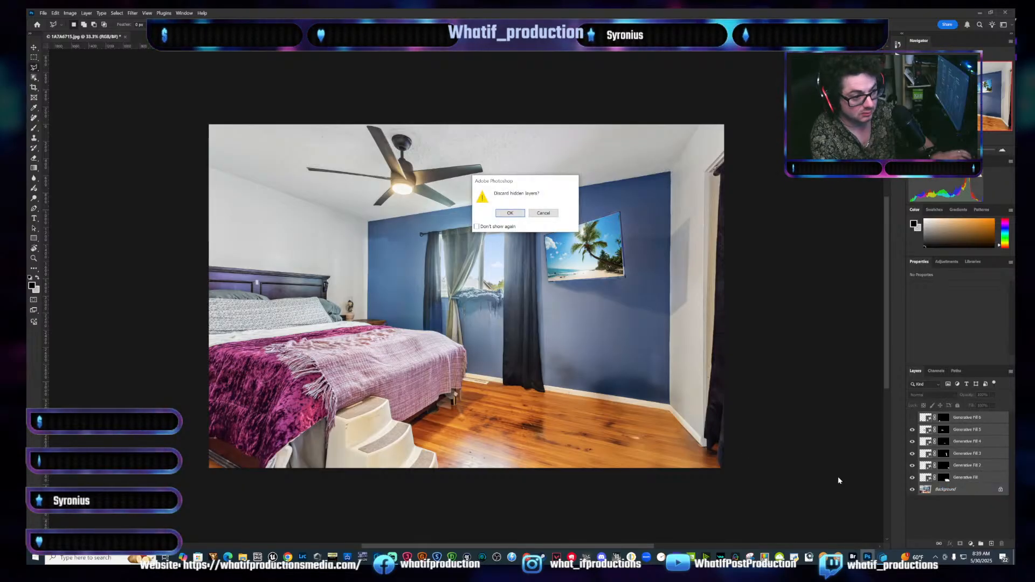
click(510, 214)
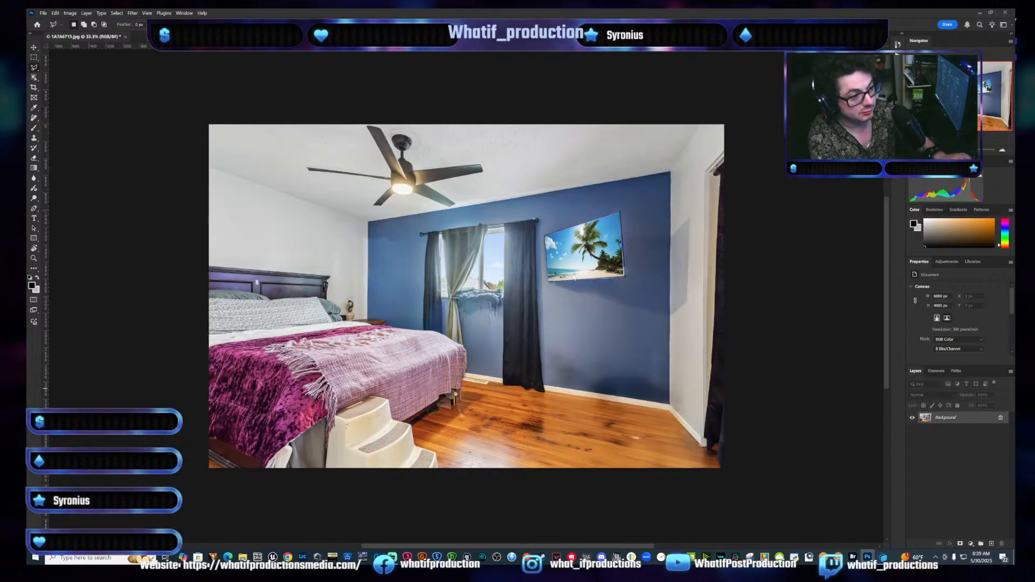
In the Camera Raw filter, brush a mask over the bedroom window, set its Highlights to -31, and apply the filter
key(ctrl+shift+a)
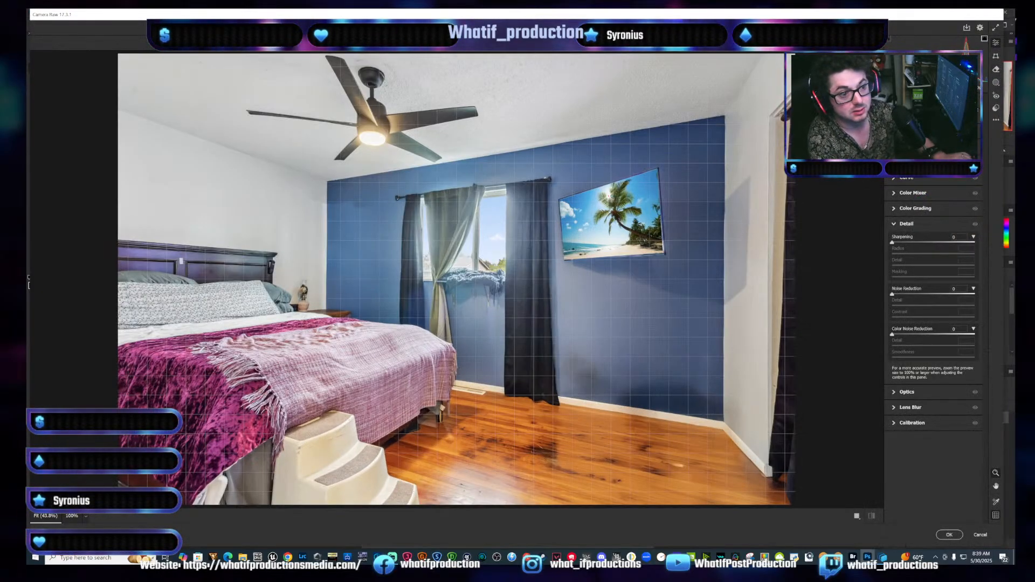
click(996, 83)
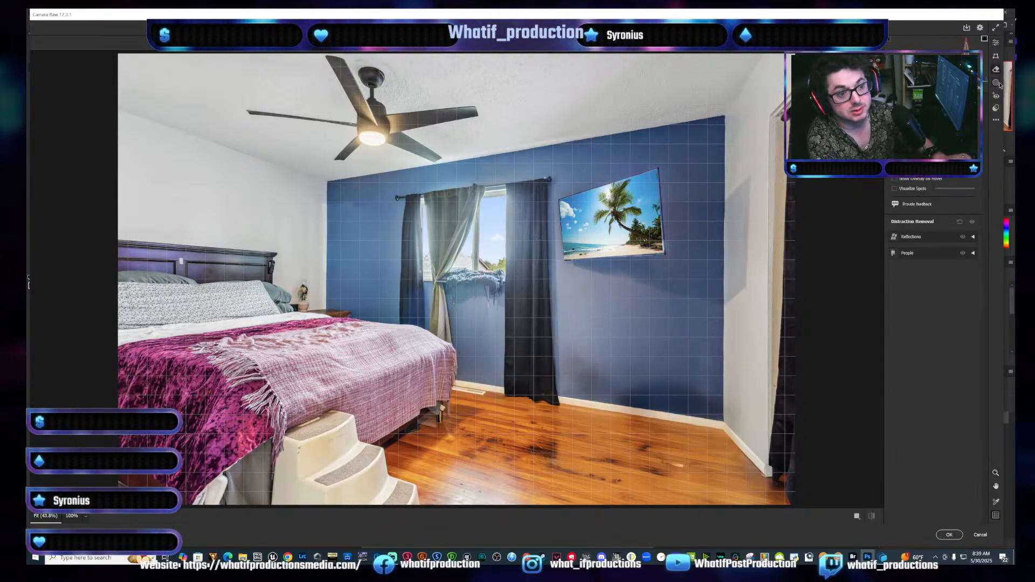
click(998, 84)
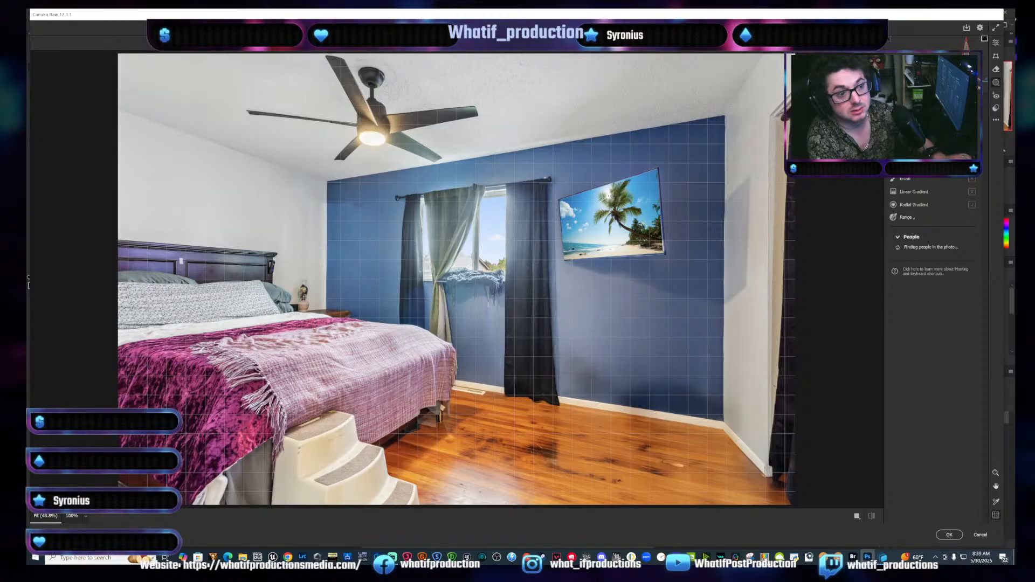
click(907, 181)
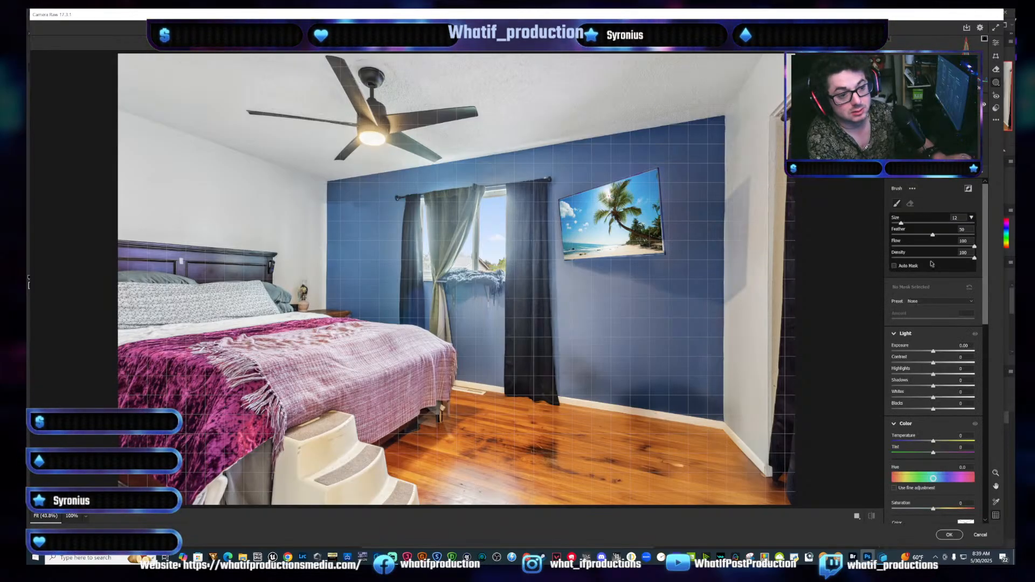
drag(933, 377, 927, 377)
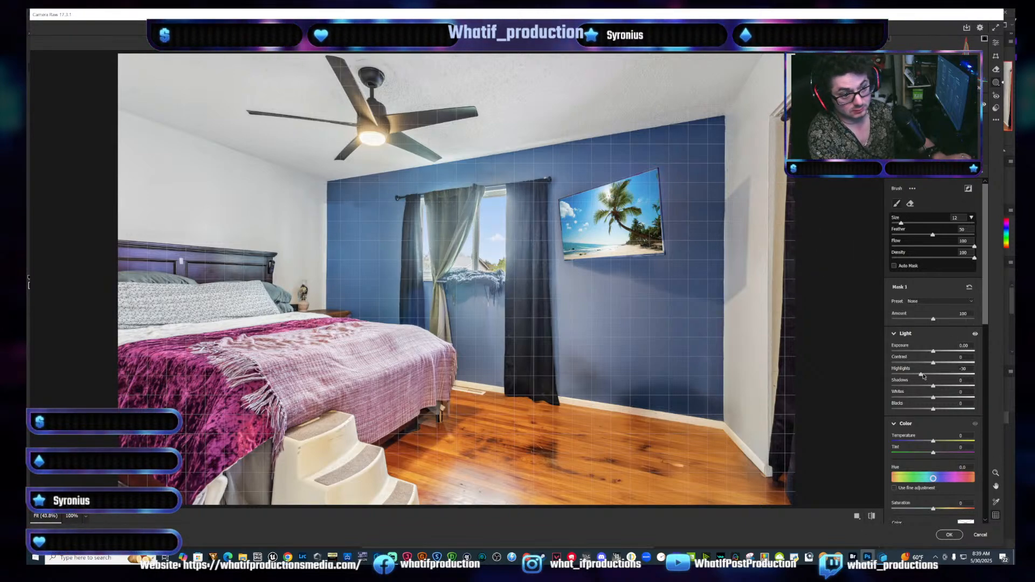
drag(923, 376, 923, 375)
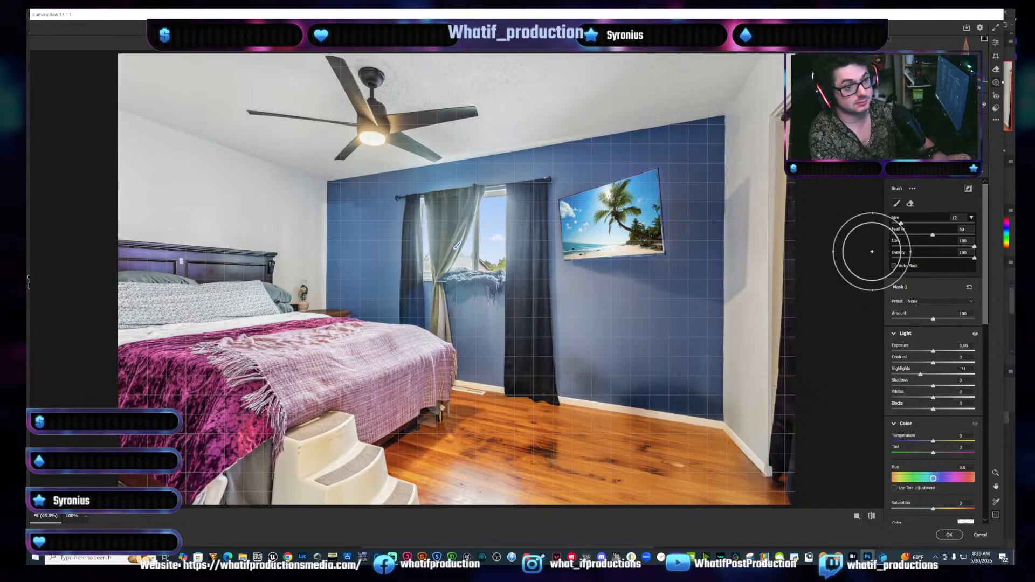
click(950, 535)
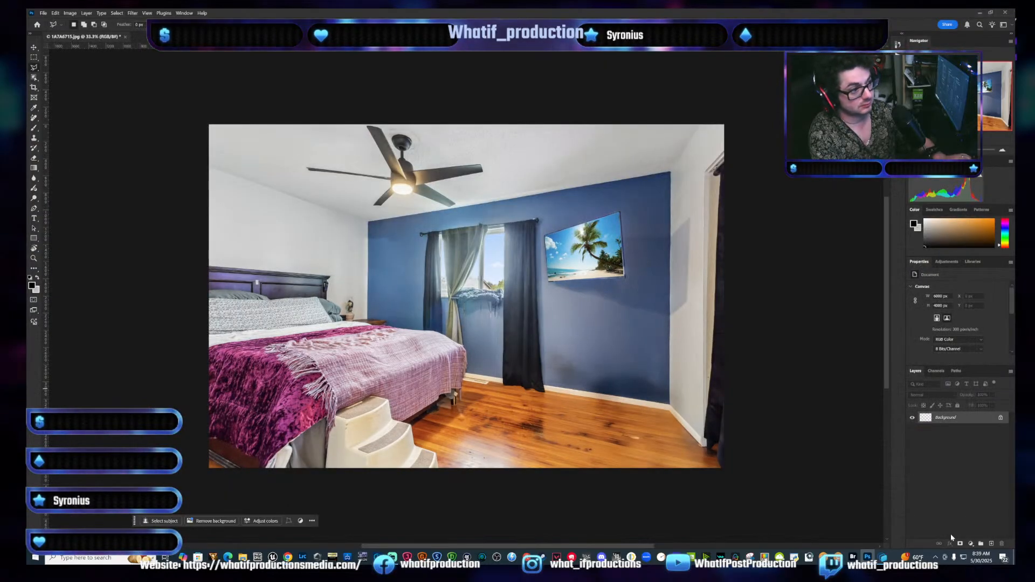